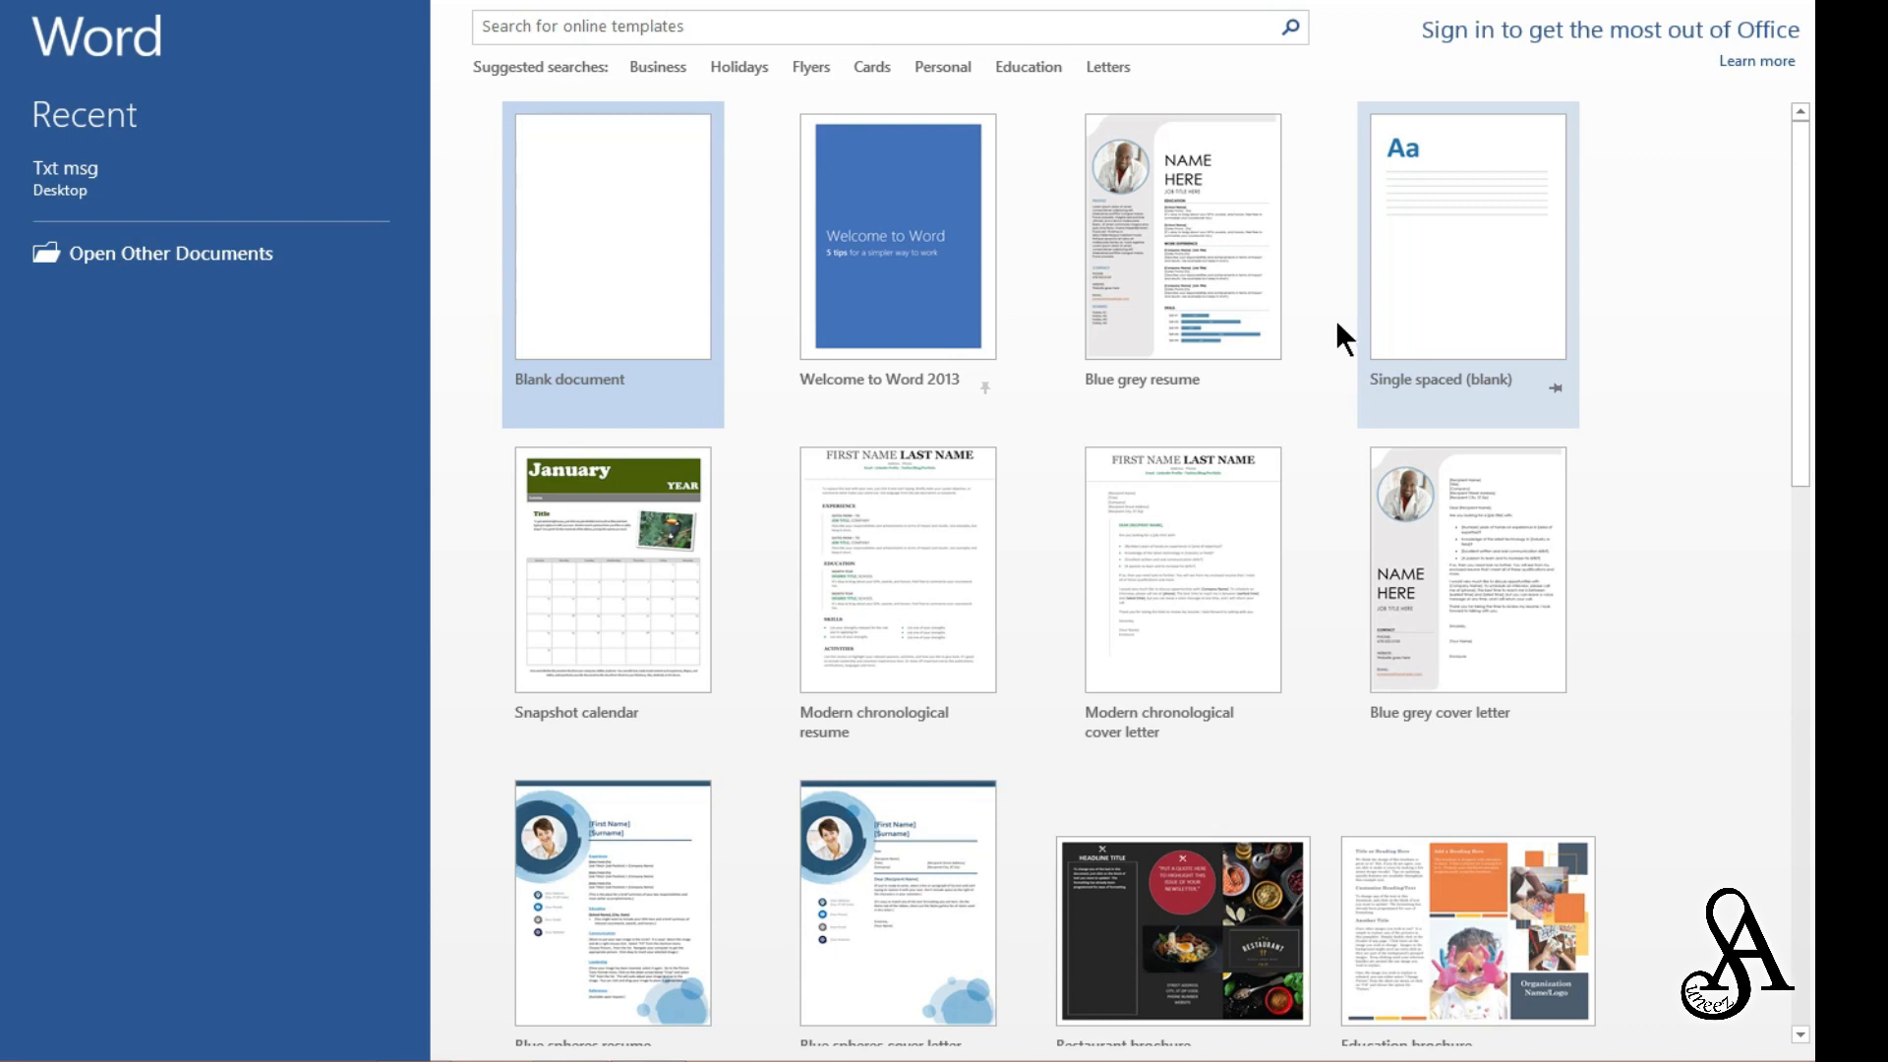
Open the recent document "Txt msg" from the Desktop.
{"action": "left_click", "coordinate": [134, 177]}
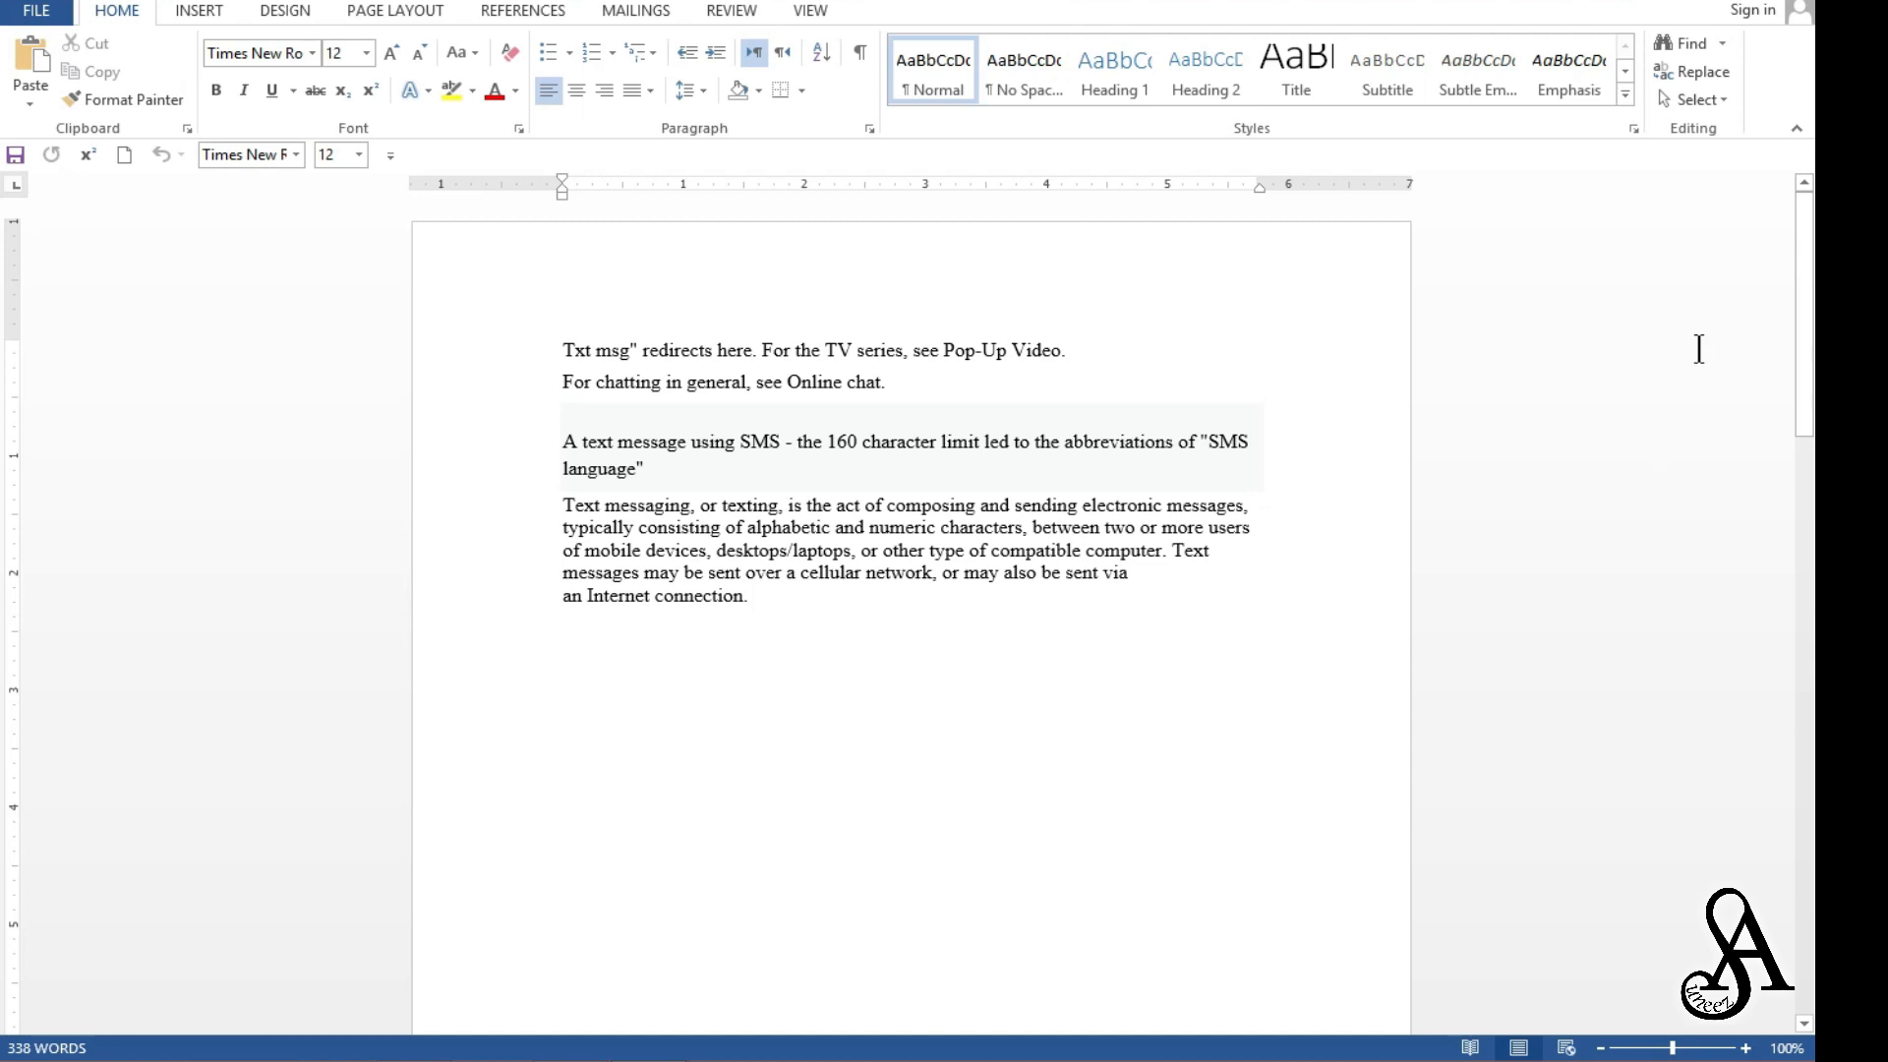
{"action": "left_click_drag", "start_coordinate": [1803, 315], "coordinate": [1784, 246]}
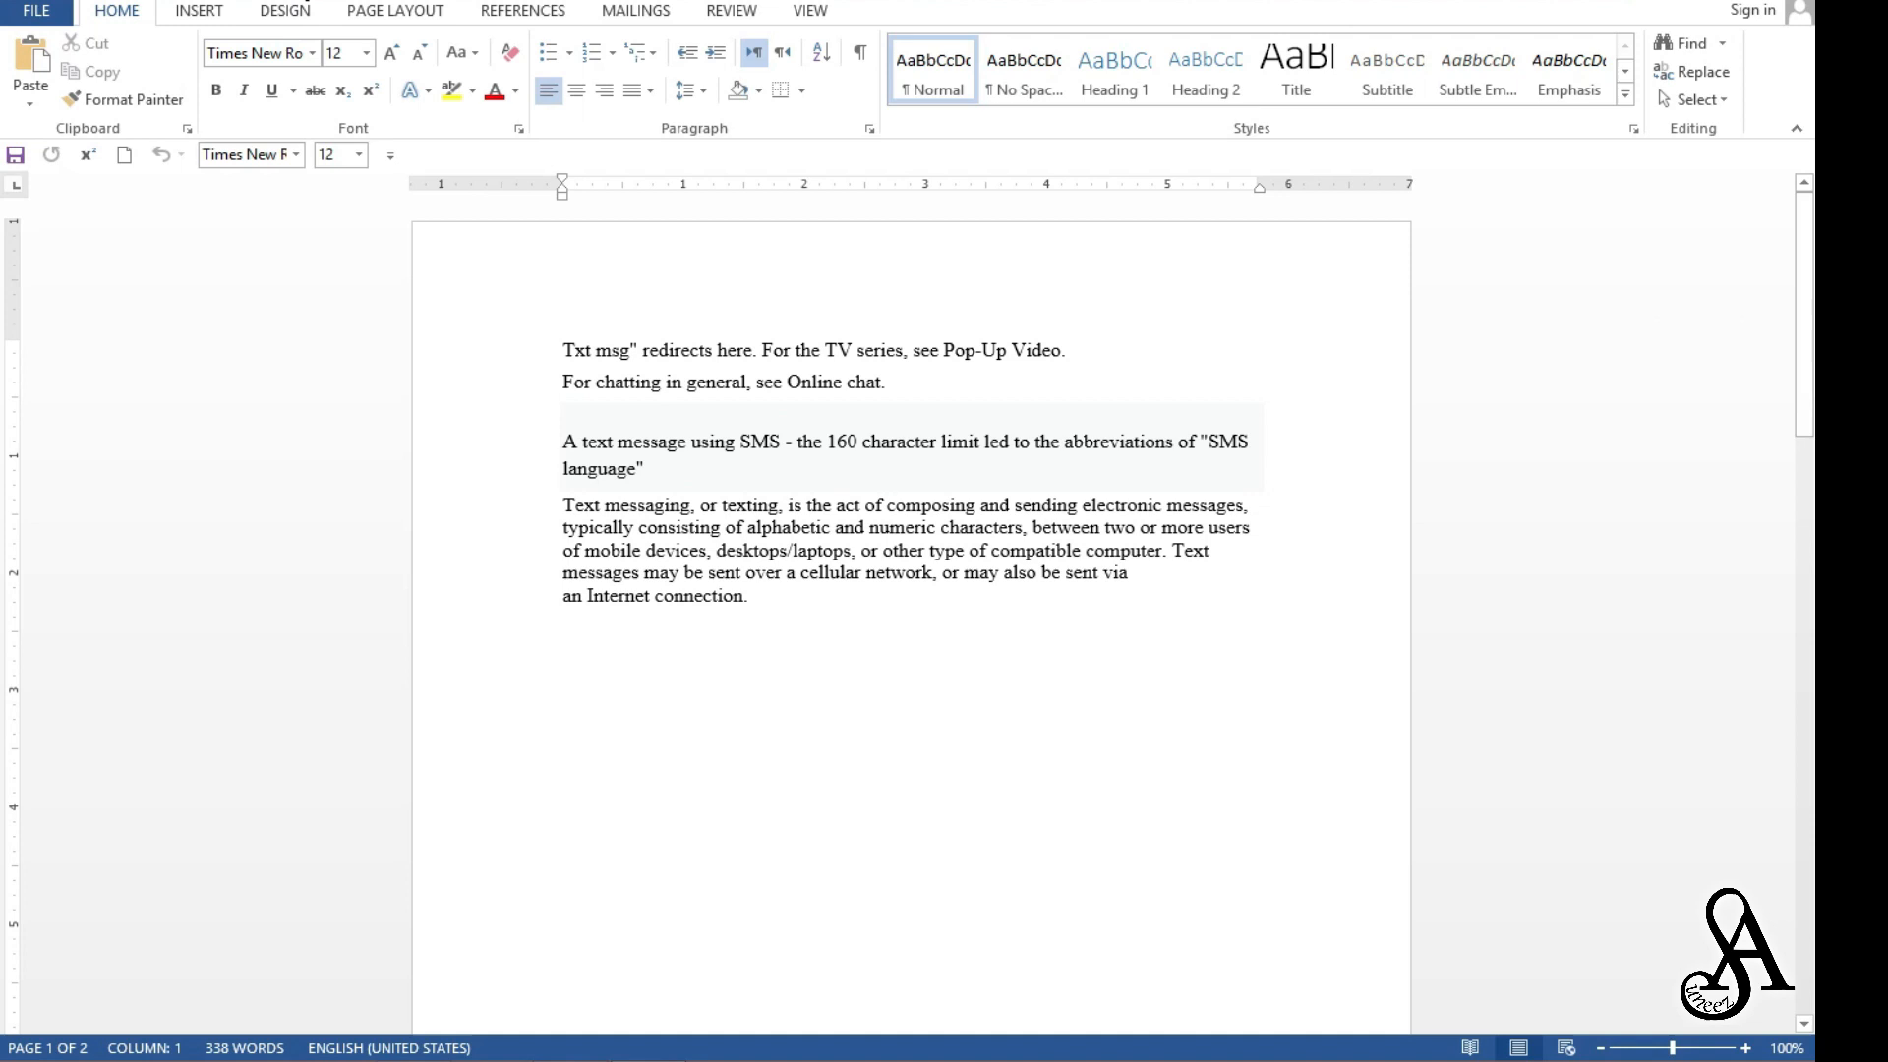
Display the document in Read Mode, read through to its end, and return to the start in Print Layout.
{"action": "left_click", "coordinate": [800, 11]}
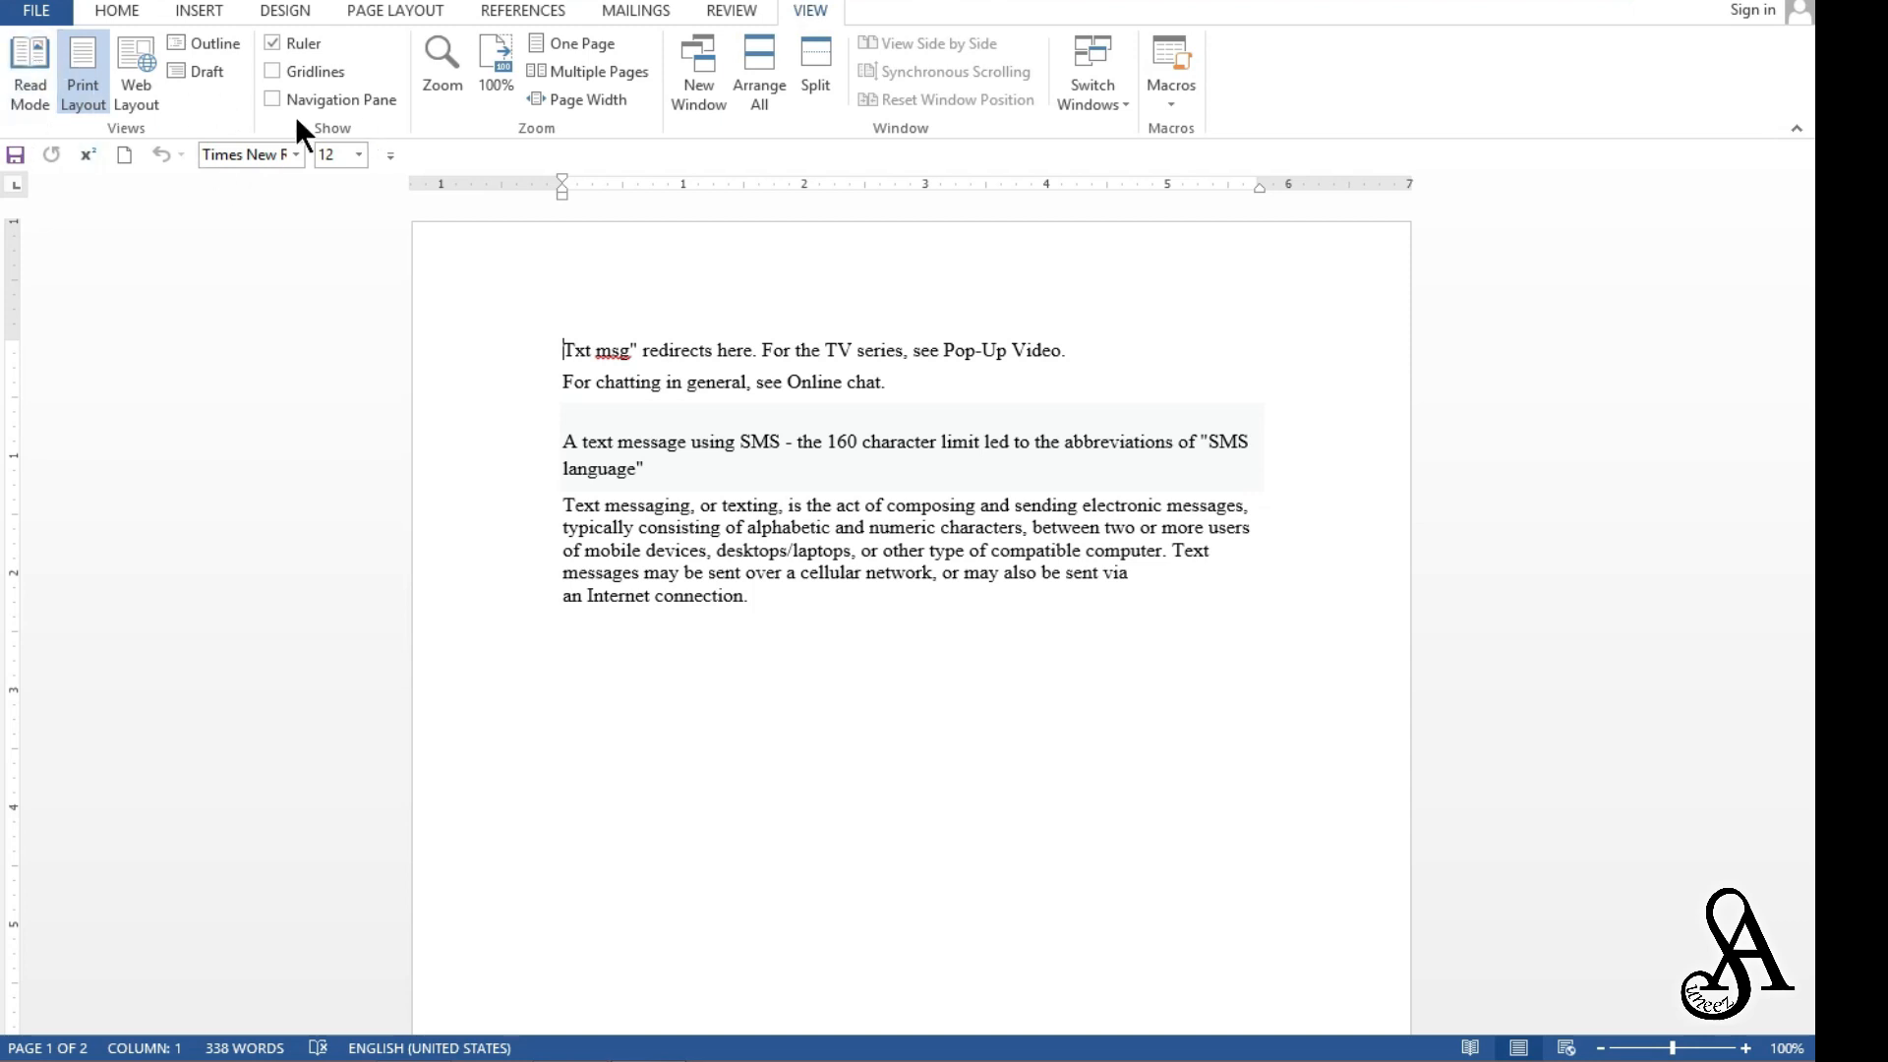
{"action": "left_click", "coordinate": [21, 98]}
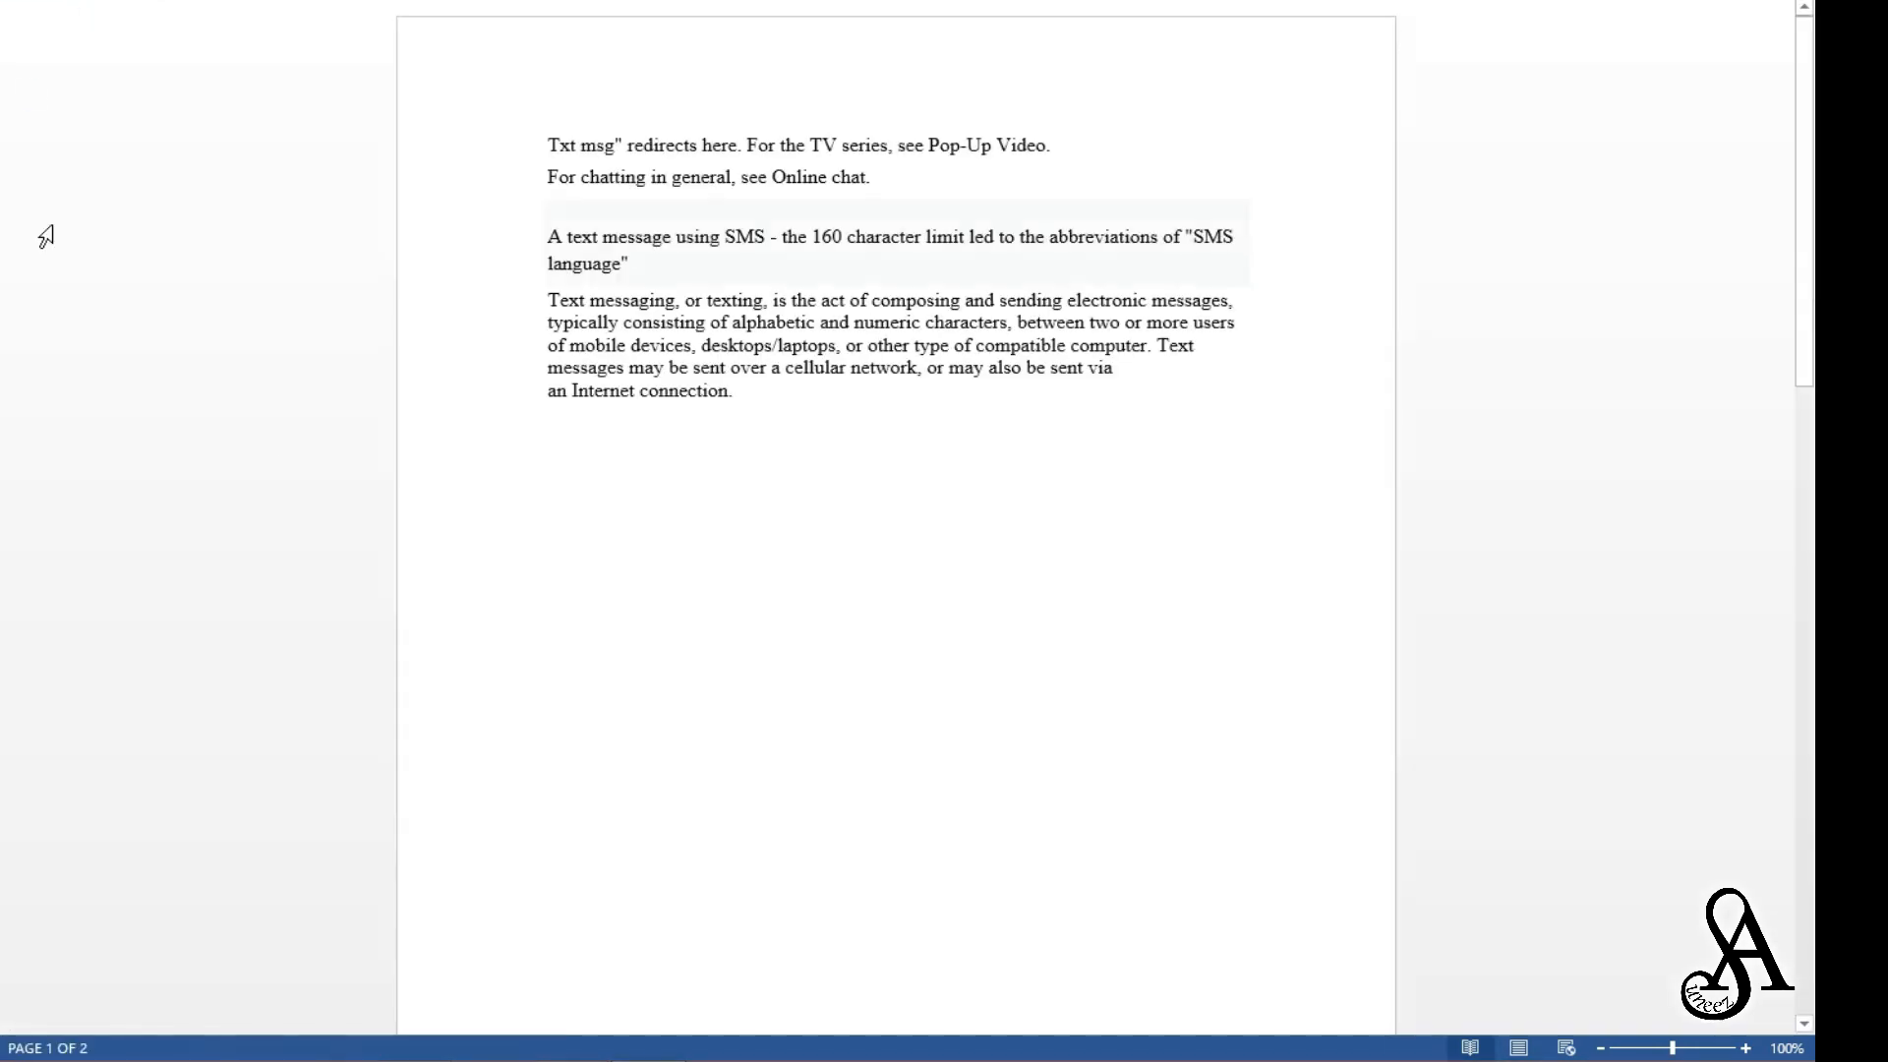
{"action": "scroll", "coordinate": [1003, 687], "scroll_direction": "down", "scroll_amount": 5}
{"action": "scroll", "coordinate": [1005, 686], "scroll_direction": "down", "scroll_amount": 12}
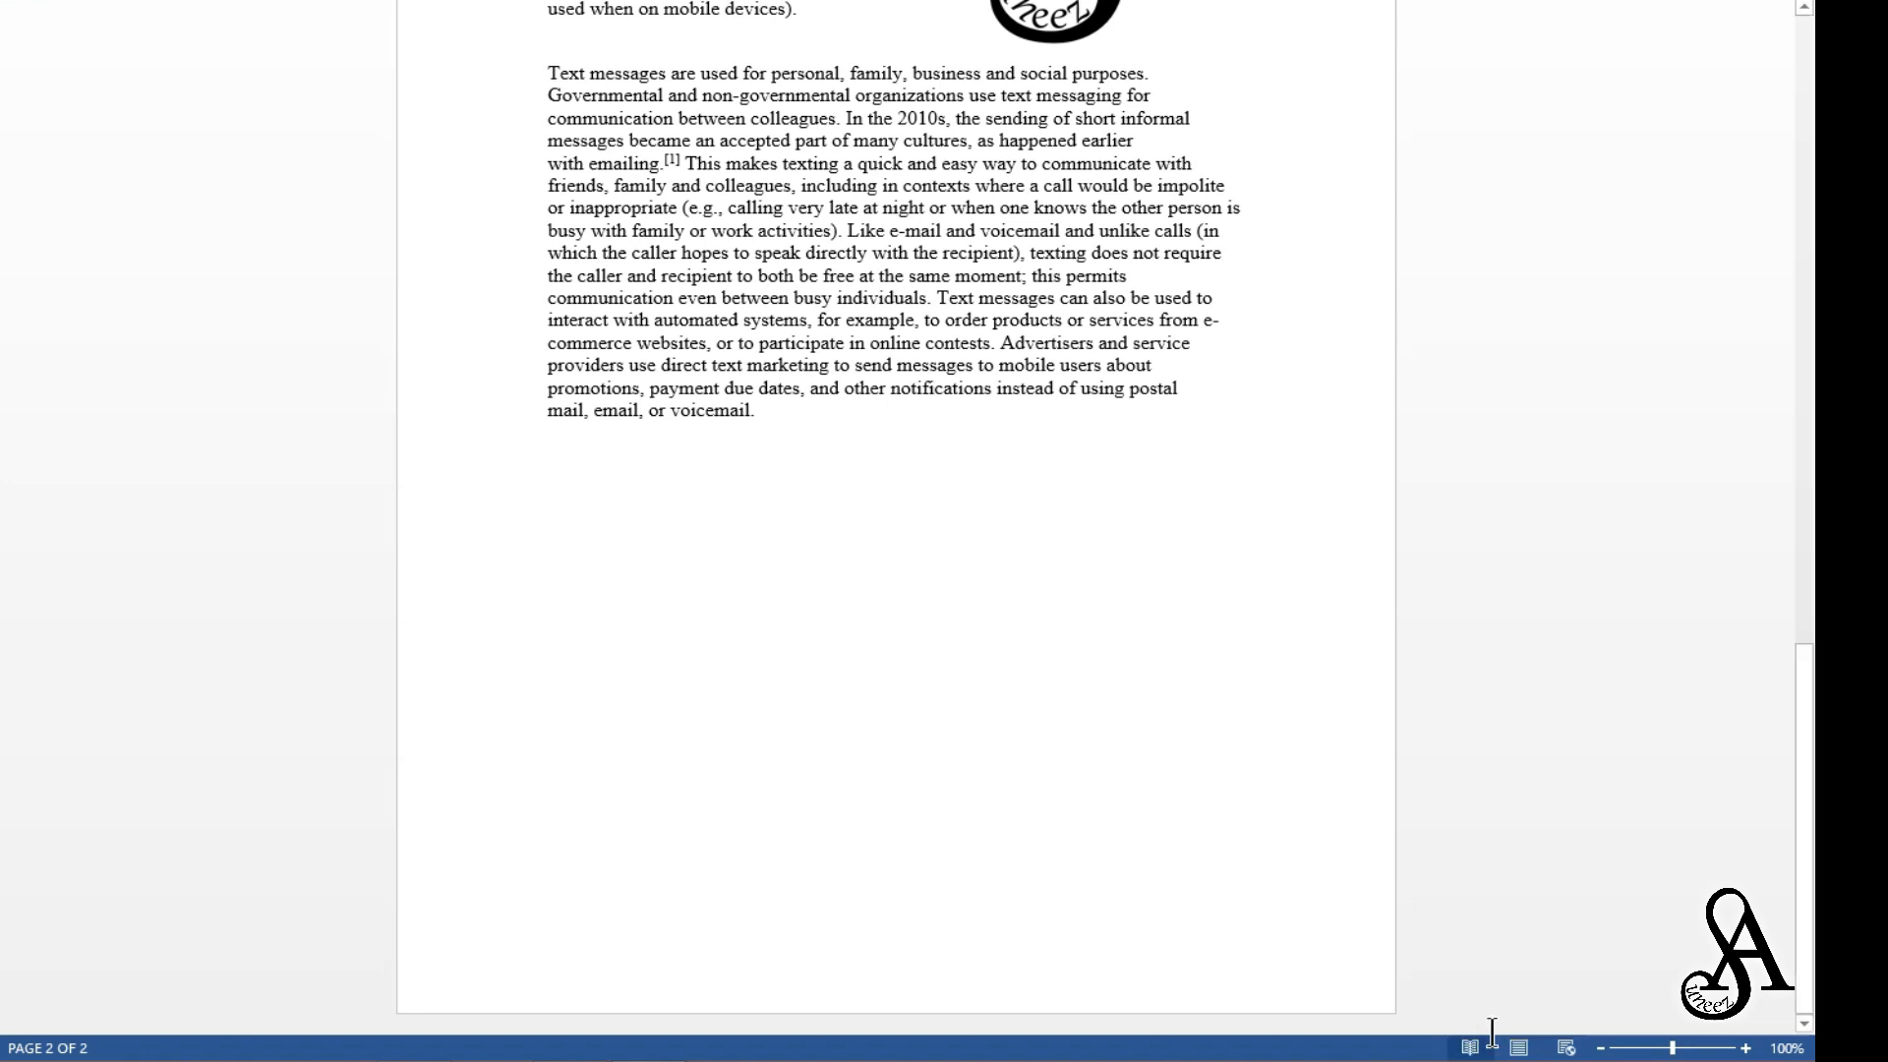
{"action": "left_click", "coordinate": [1523, 1049]}
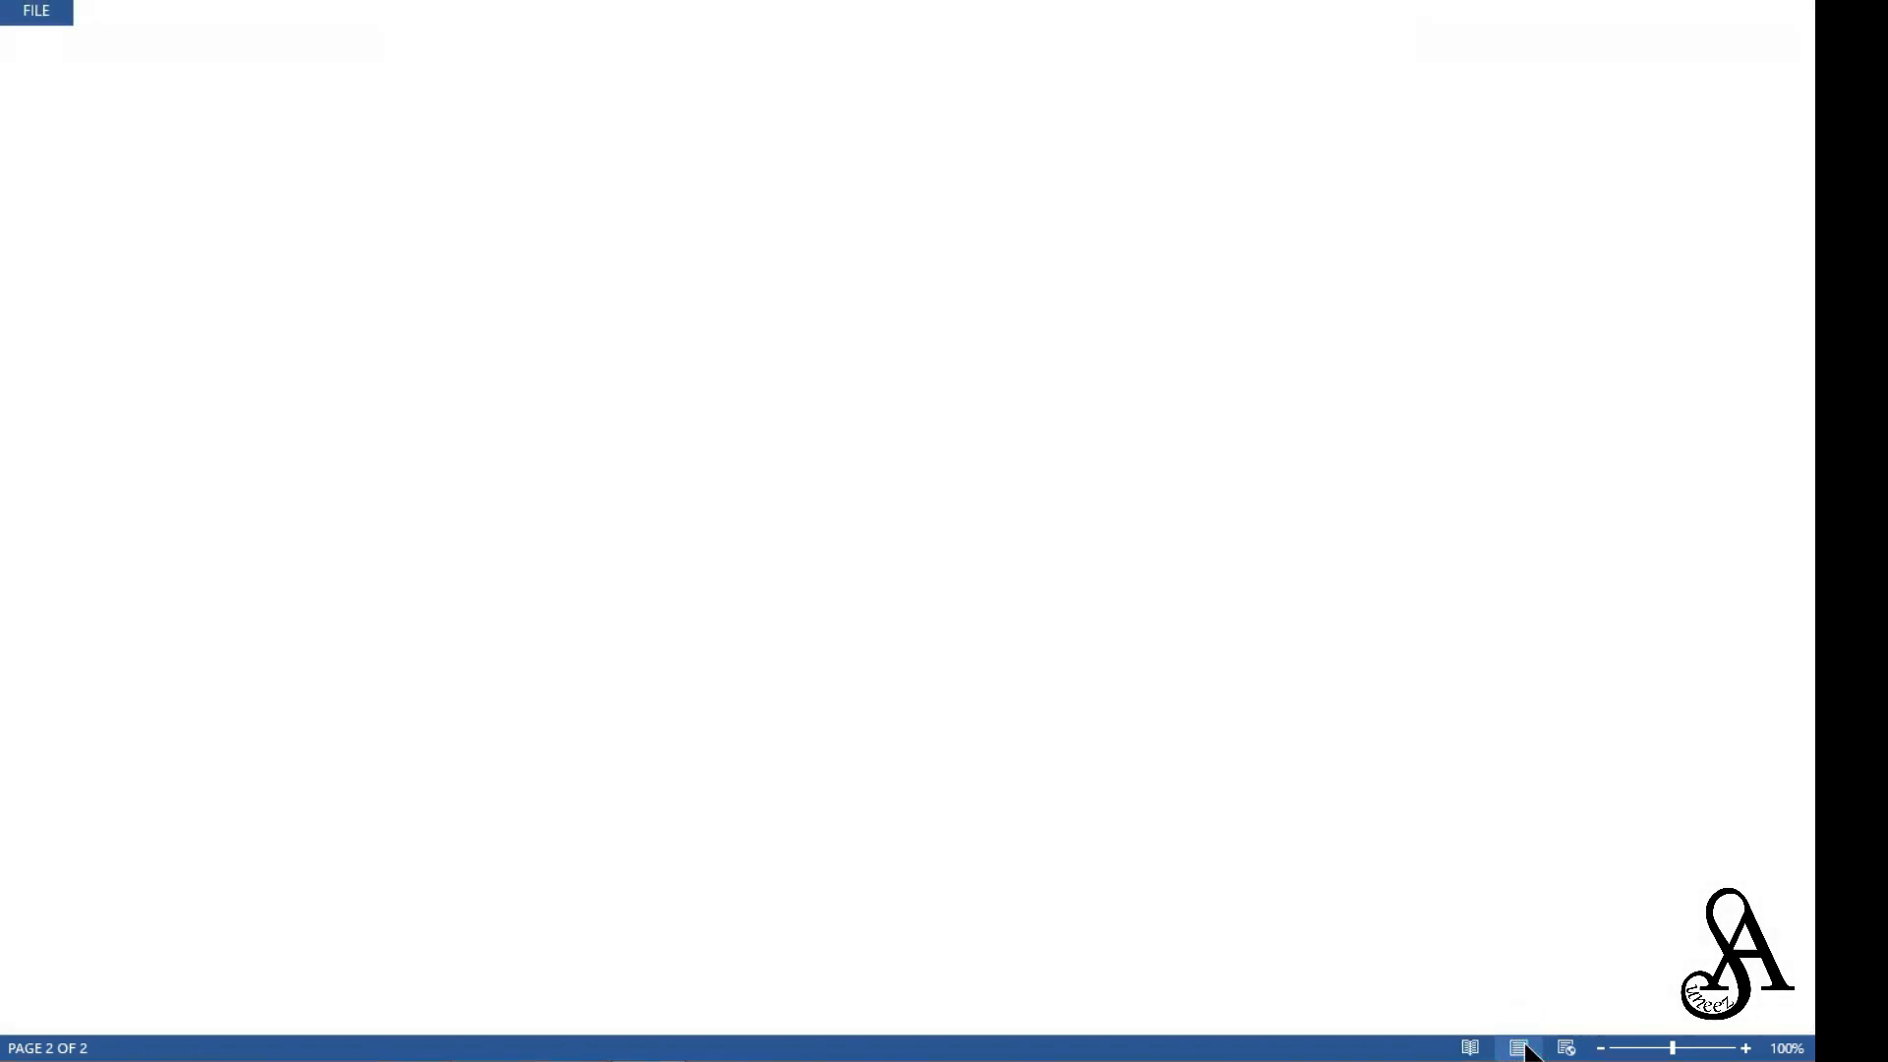
{"action": "scroll", "coordinate": [1521, 876], "scroll_direction": "up", "scroll_amount": 15}
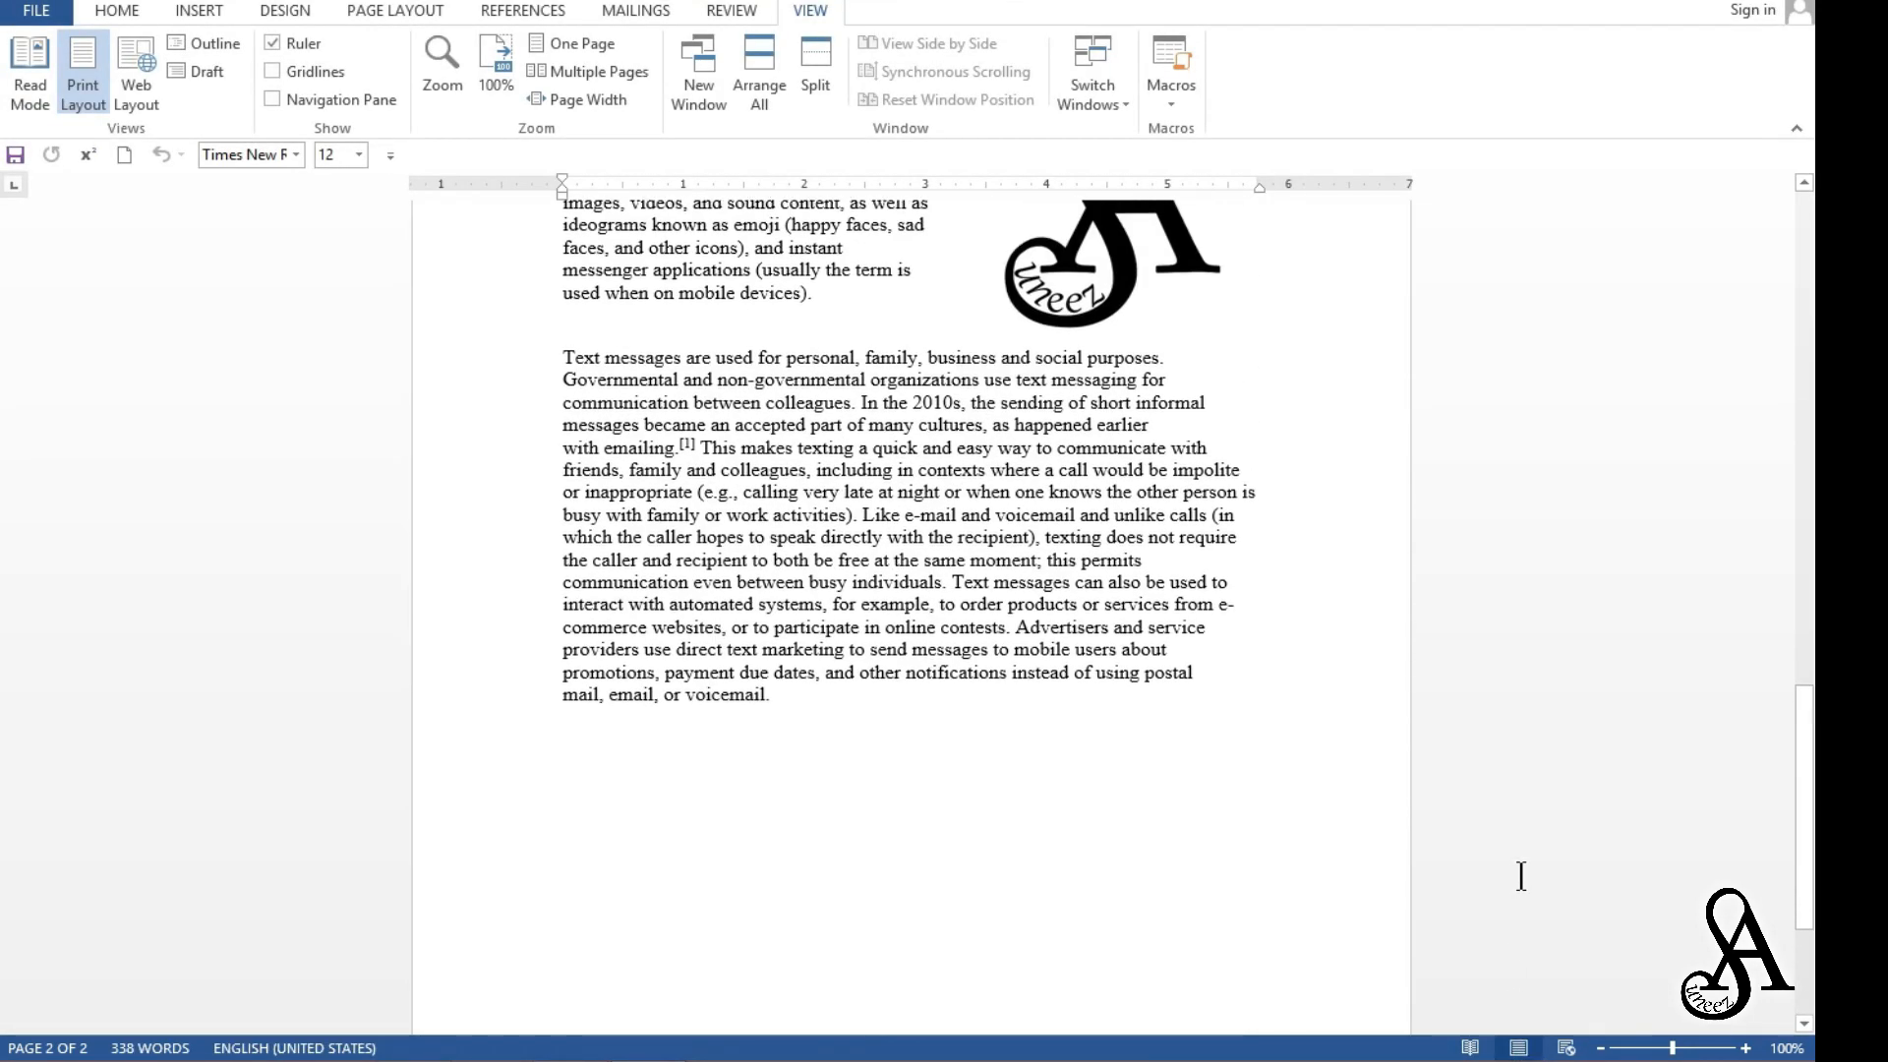
{"action": "scroll", "coordinate": [1521, 876], "scroll_direction": "up", "scroll_amount": 3}
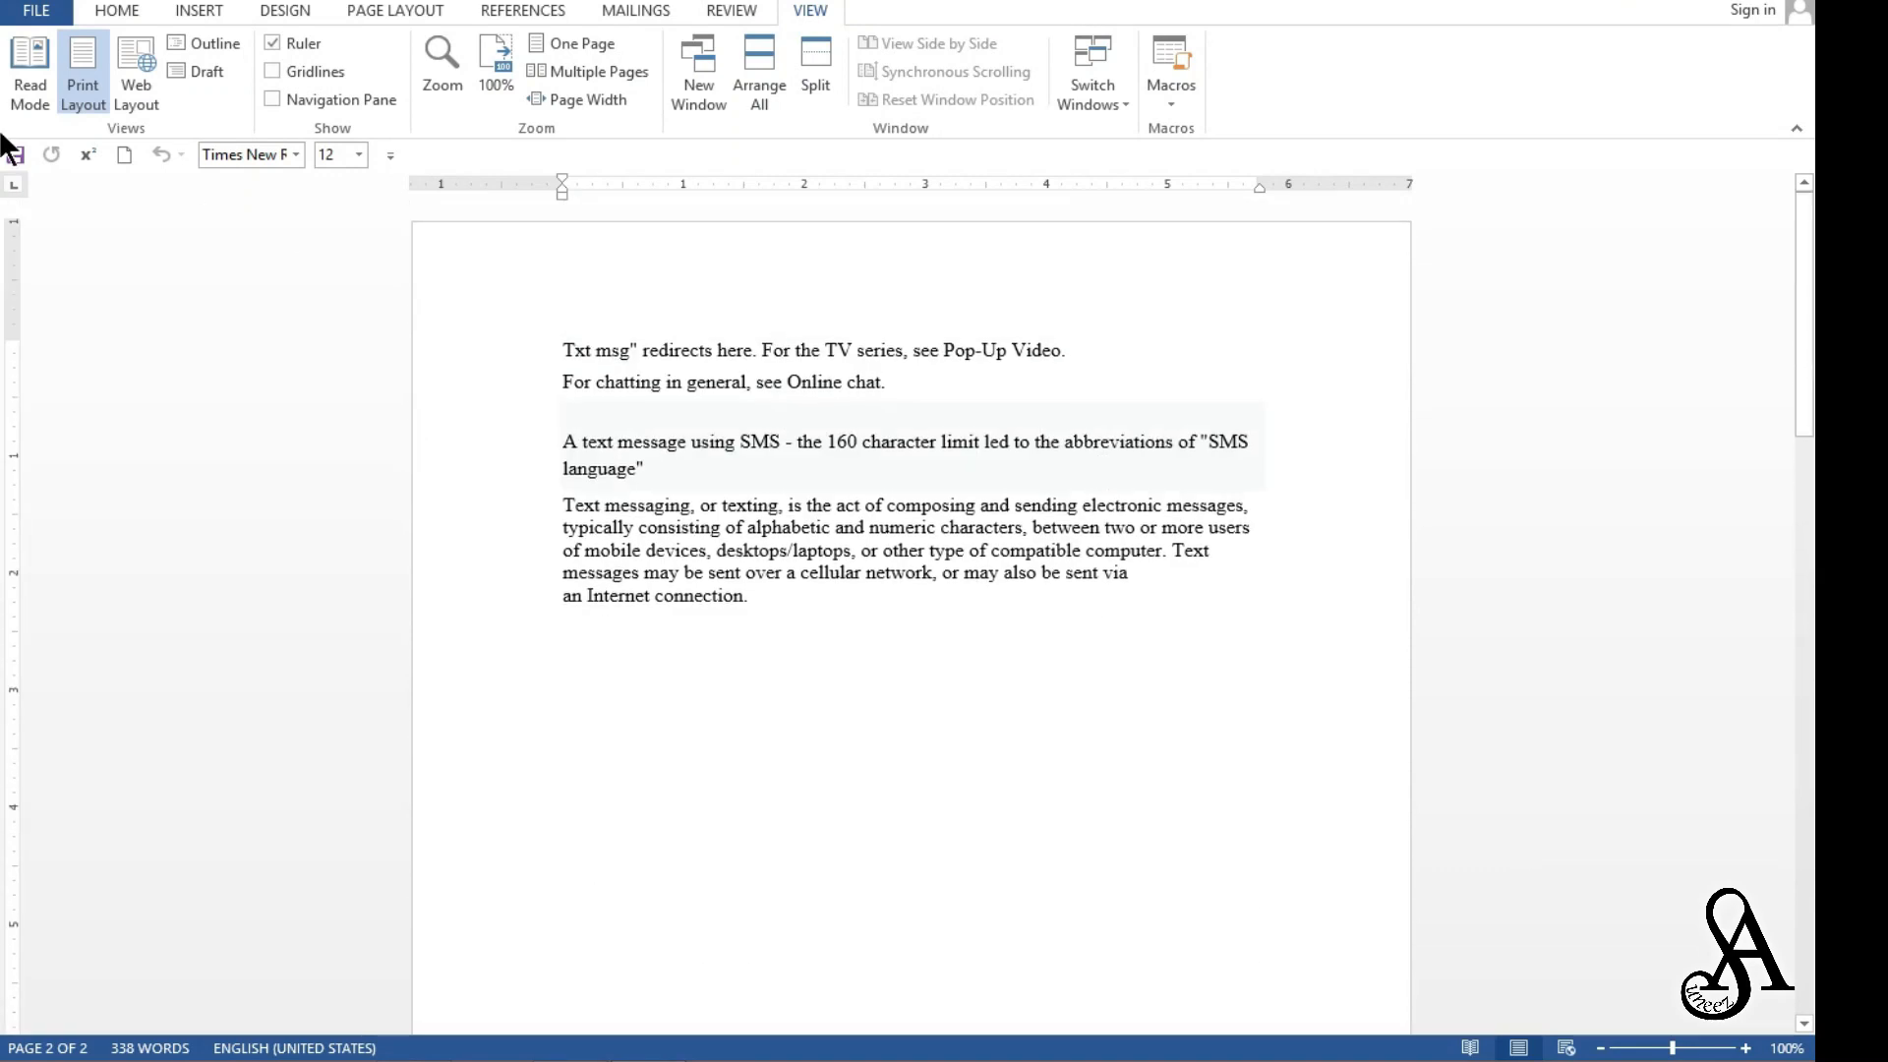
View the document in Web Layout, highlight all of its content briefly, and return to Print Layout.
{"action": "left_click", "coordinate": [121, 87]}
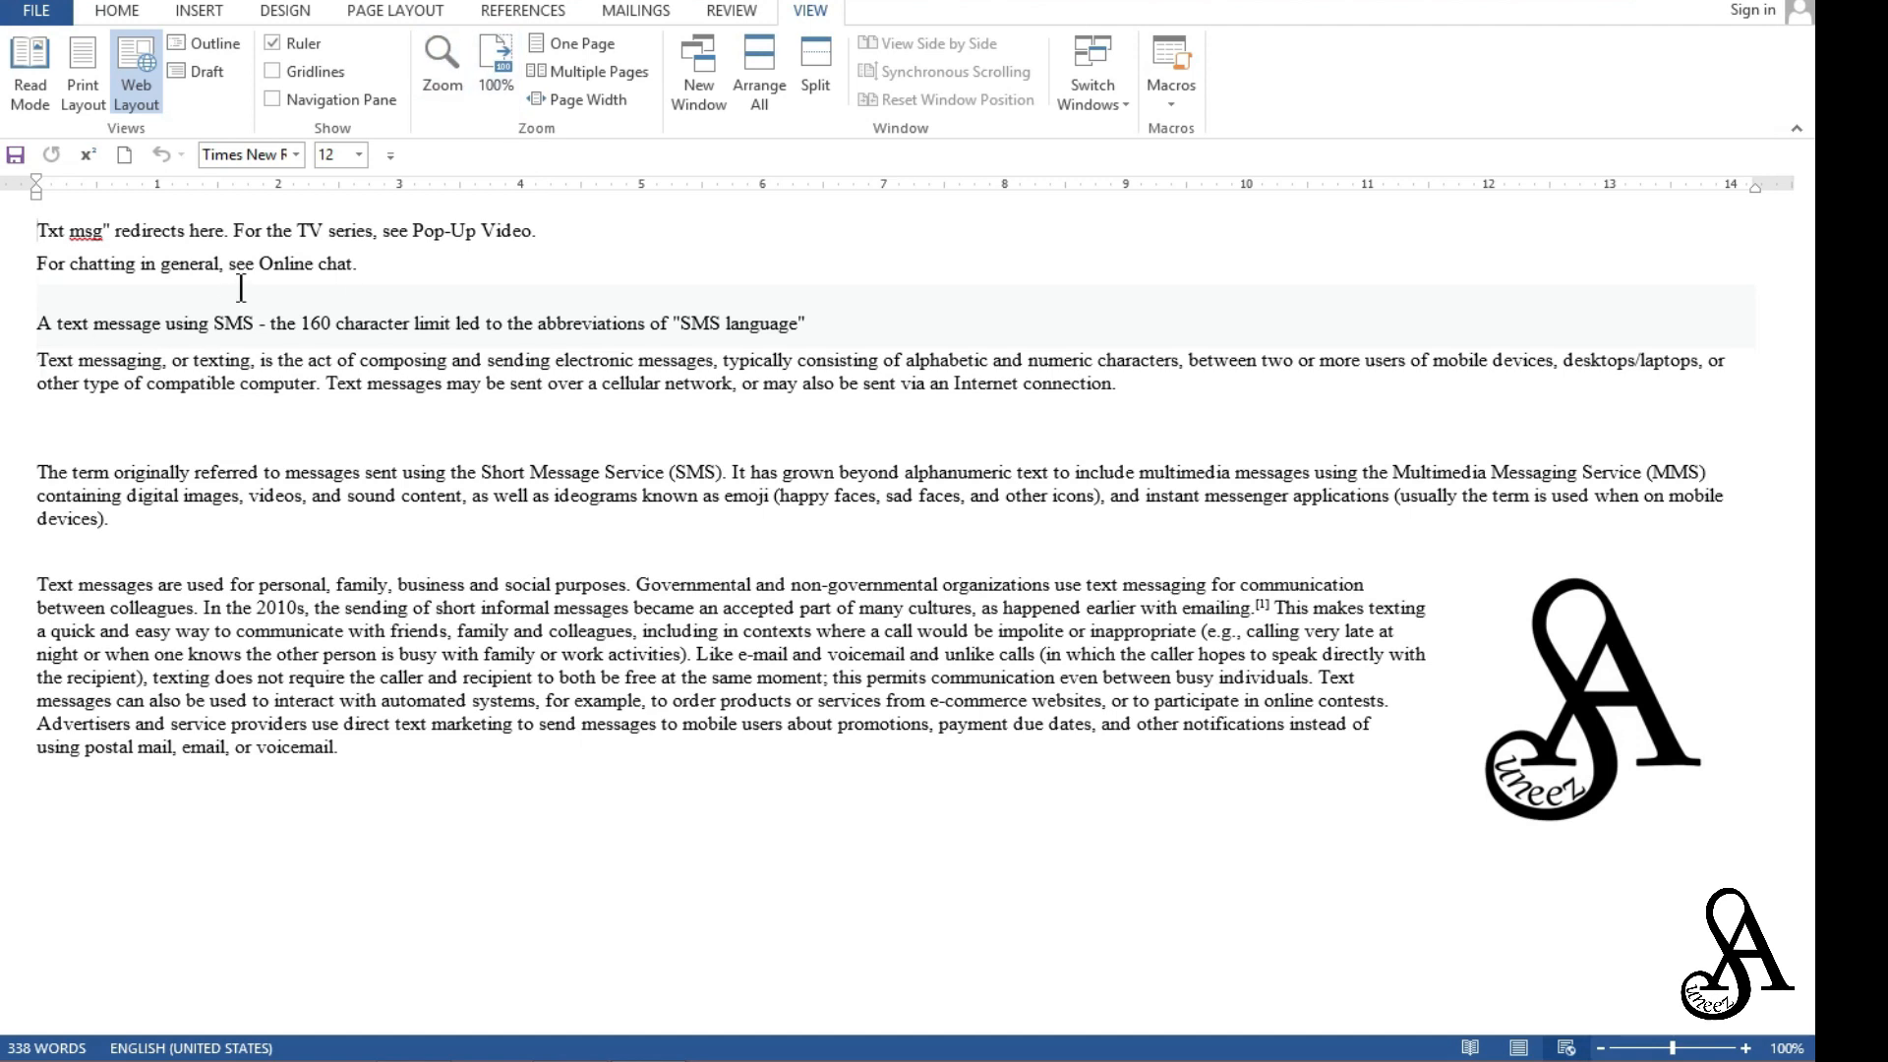
{"action": "left_click_drag", "start_coordinate": [35, 229], "coordinate": [820, 818]}
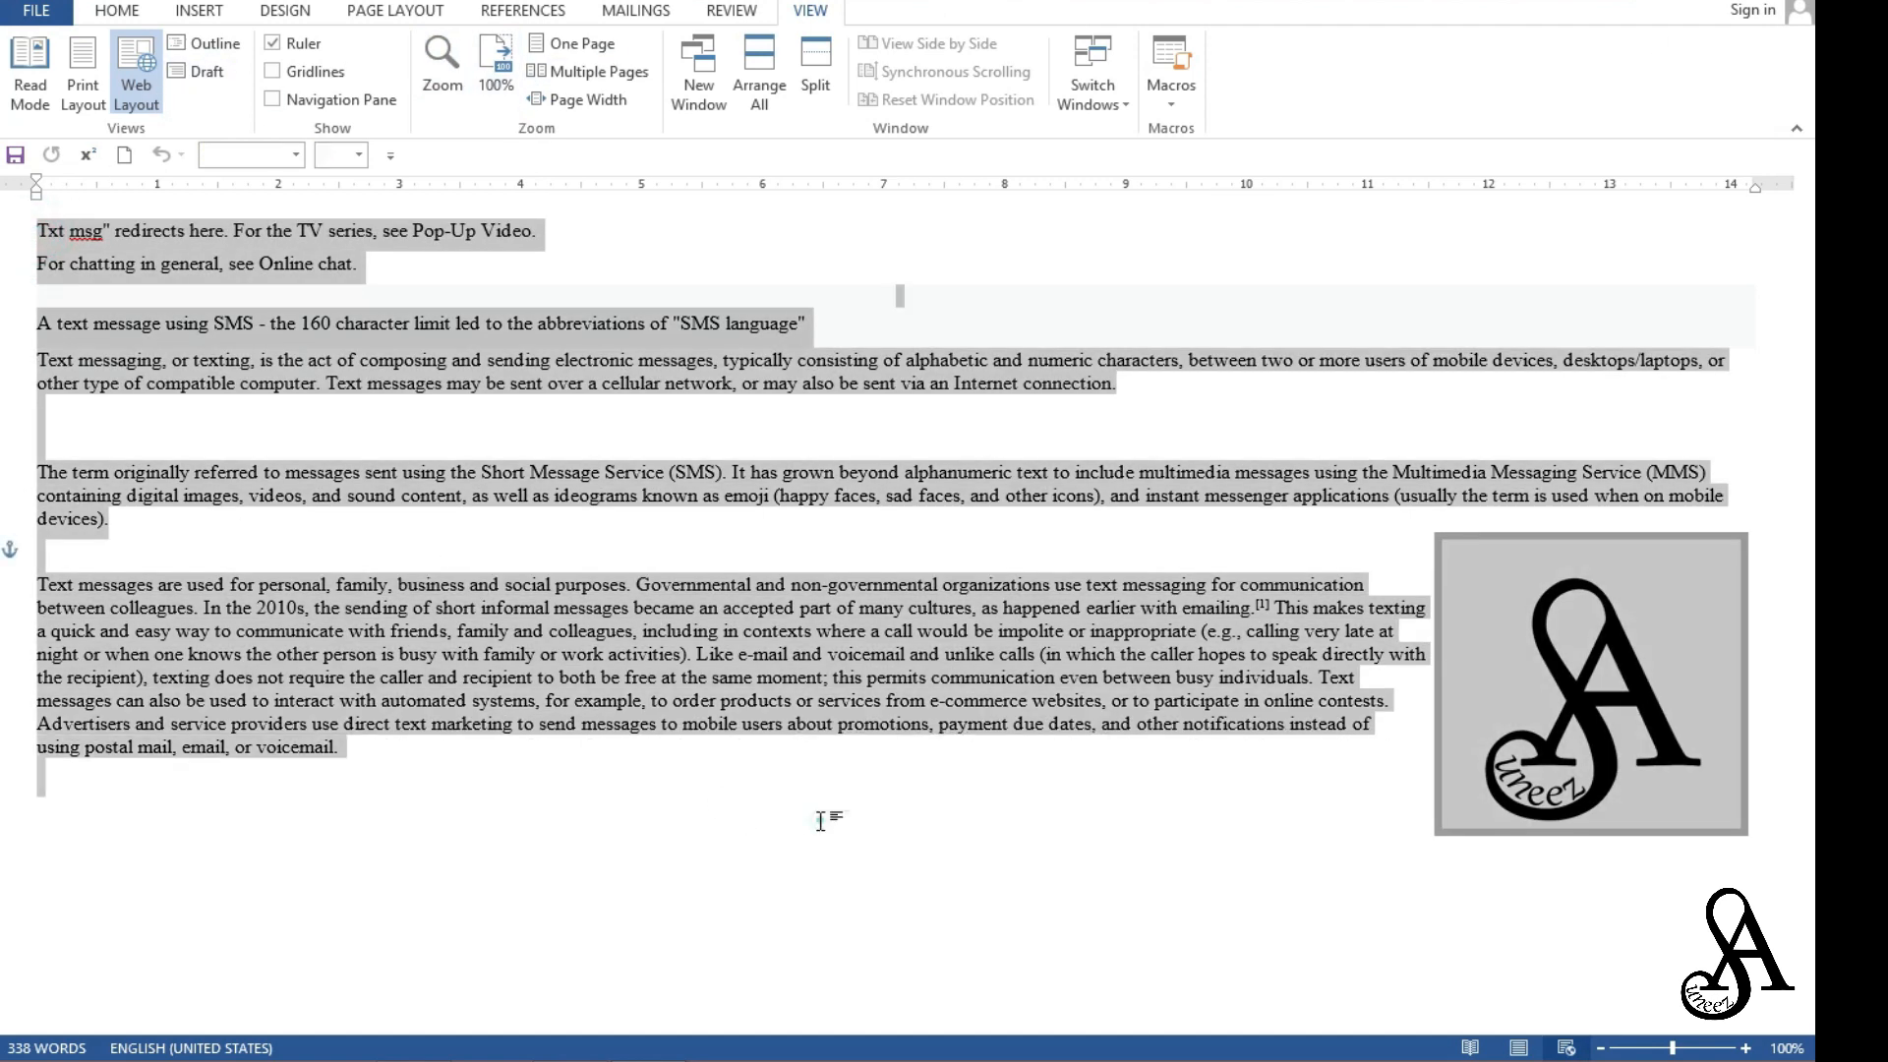
{"action": "left_click", "coordinate": [820, 820]}
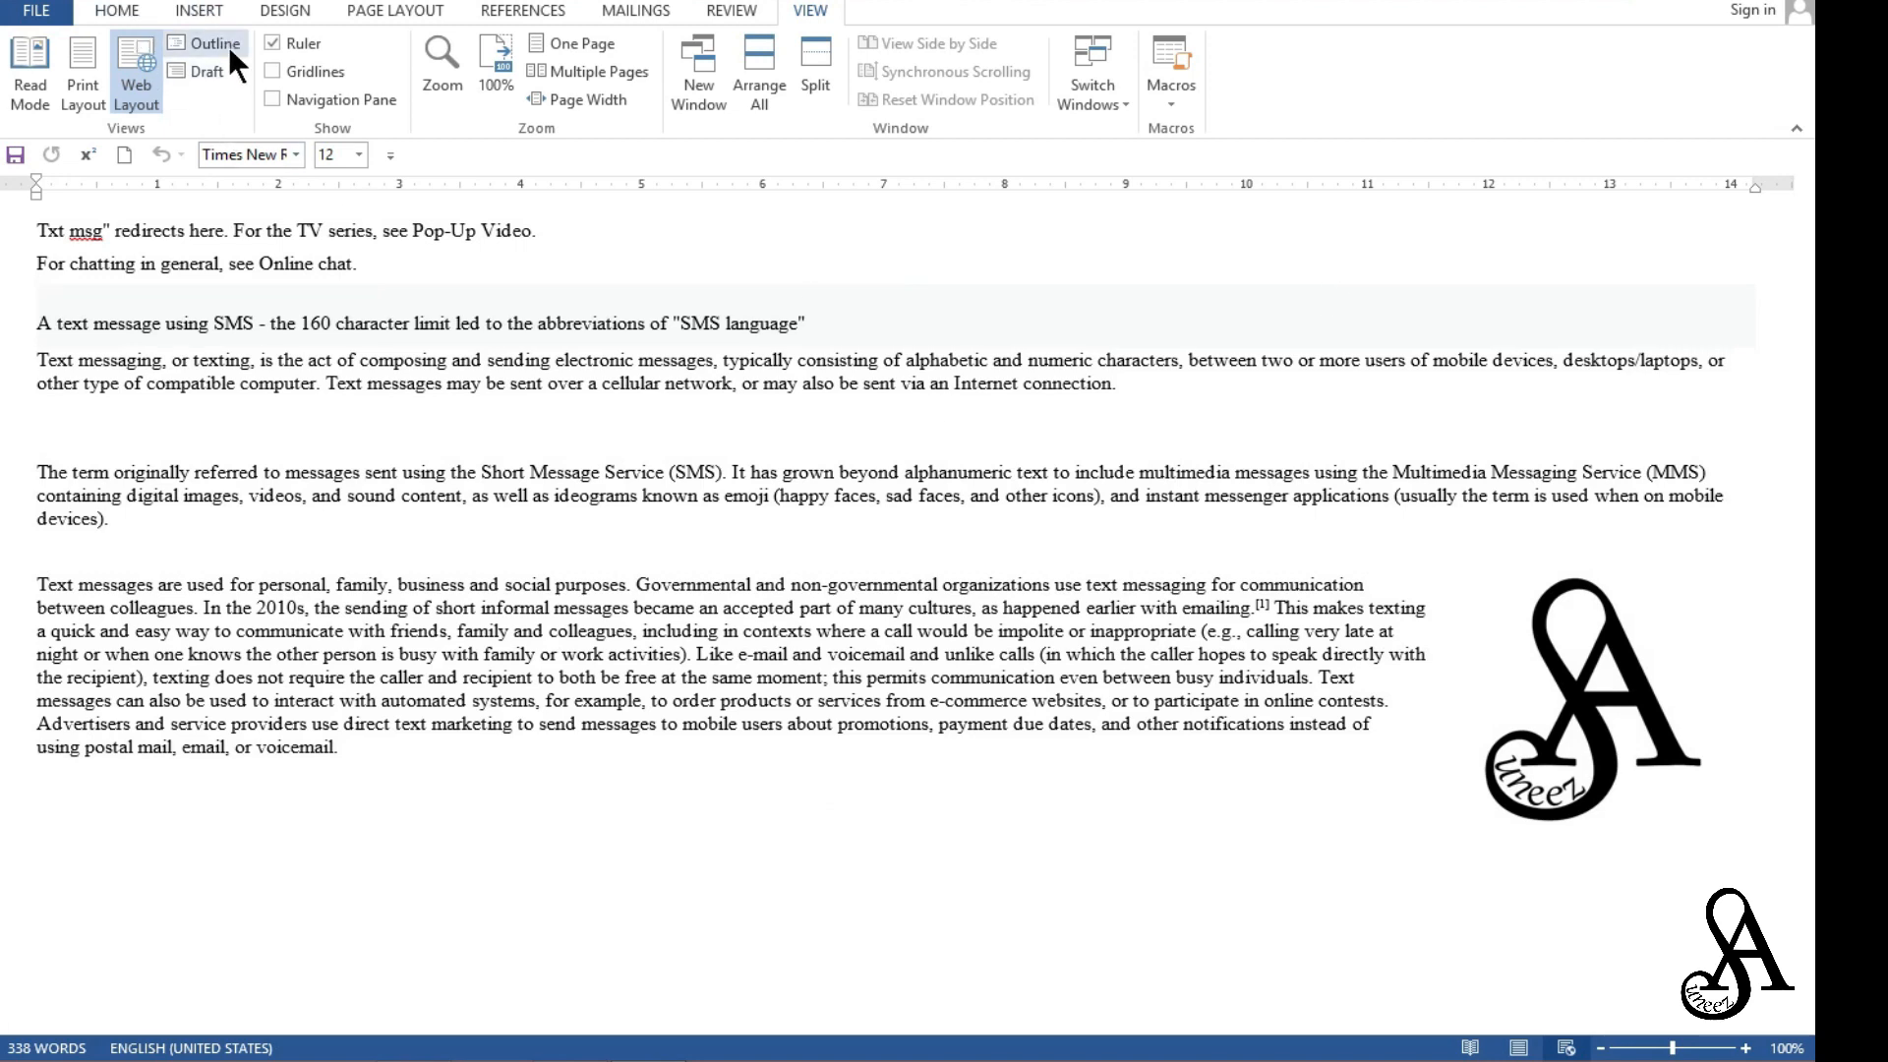
{"action": "left_click", "coordinate": [63, 61]}
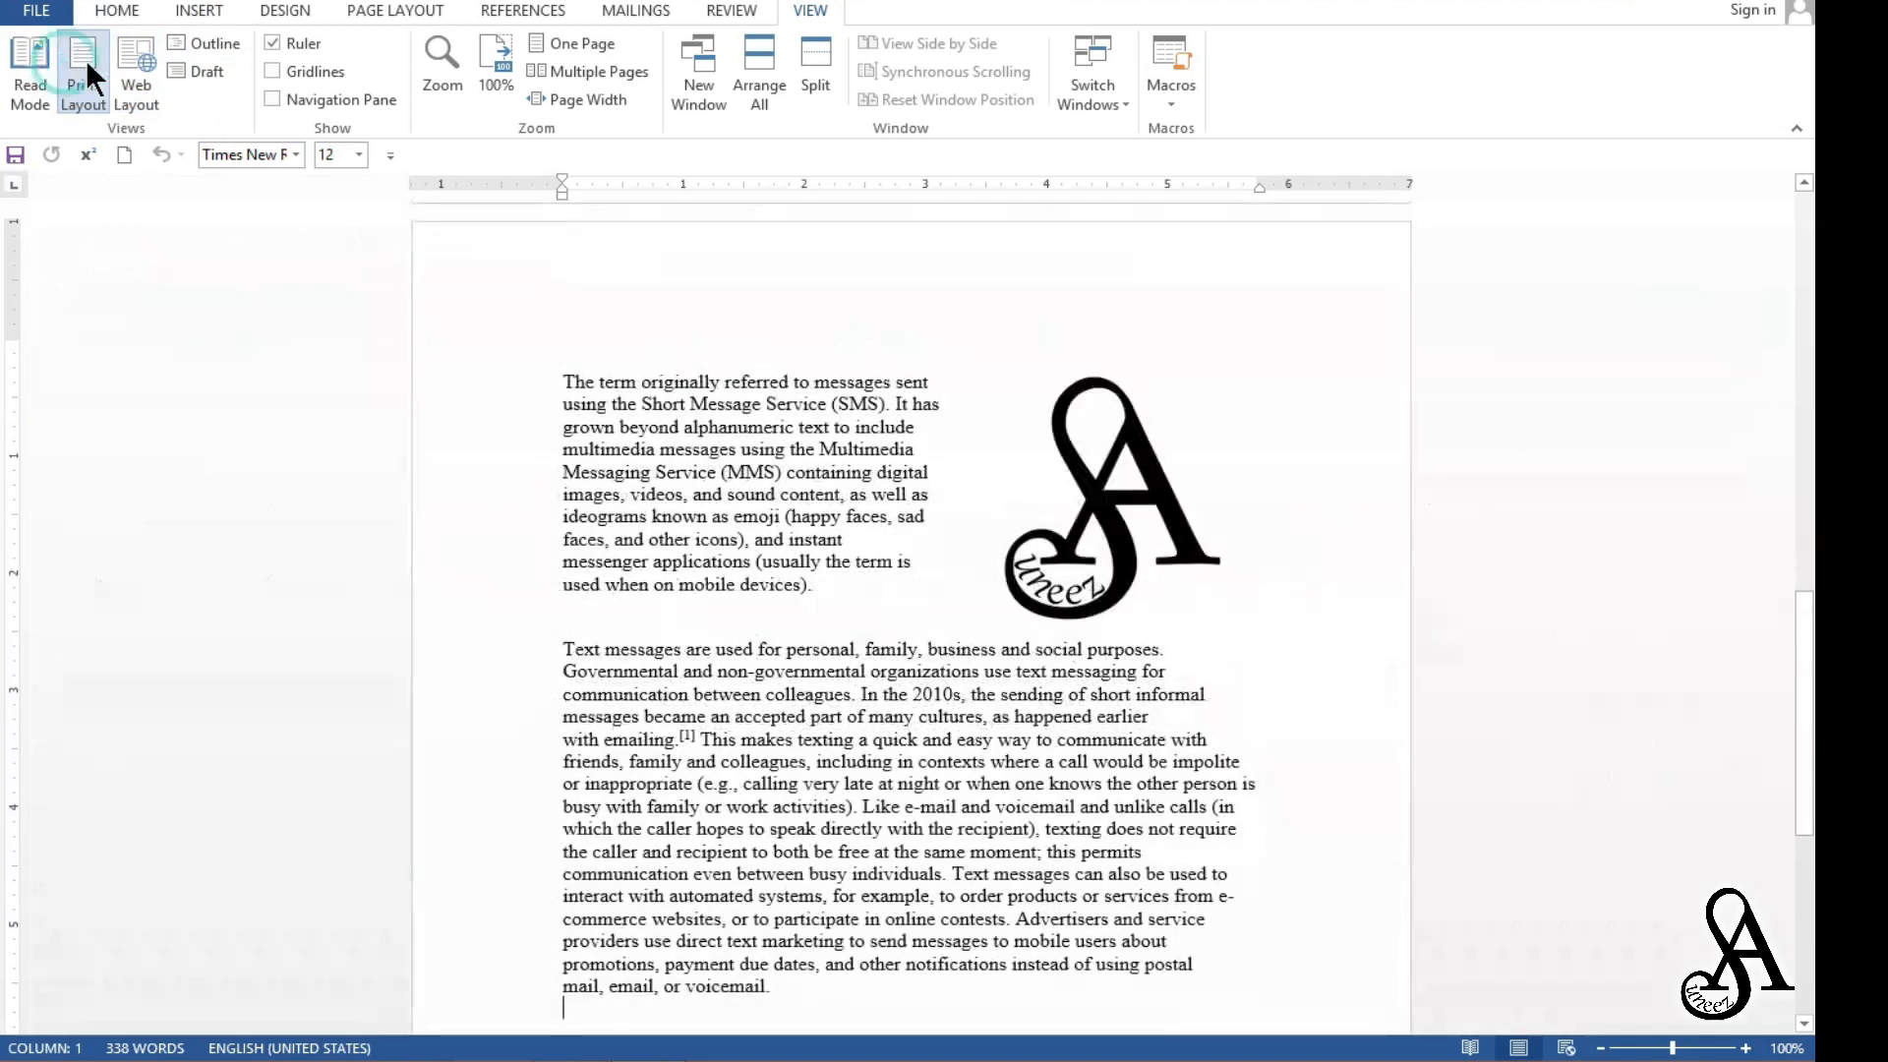
Switch the document to Outline view, look at the available Show Level options, and close Outline view.
{"action": "left_click", "coordinate": [176, 45]}
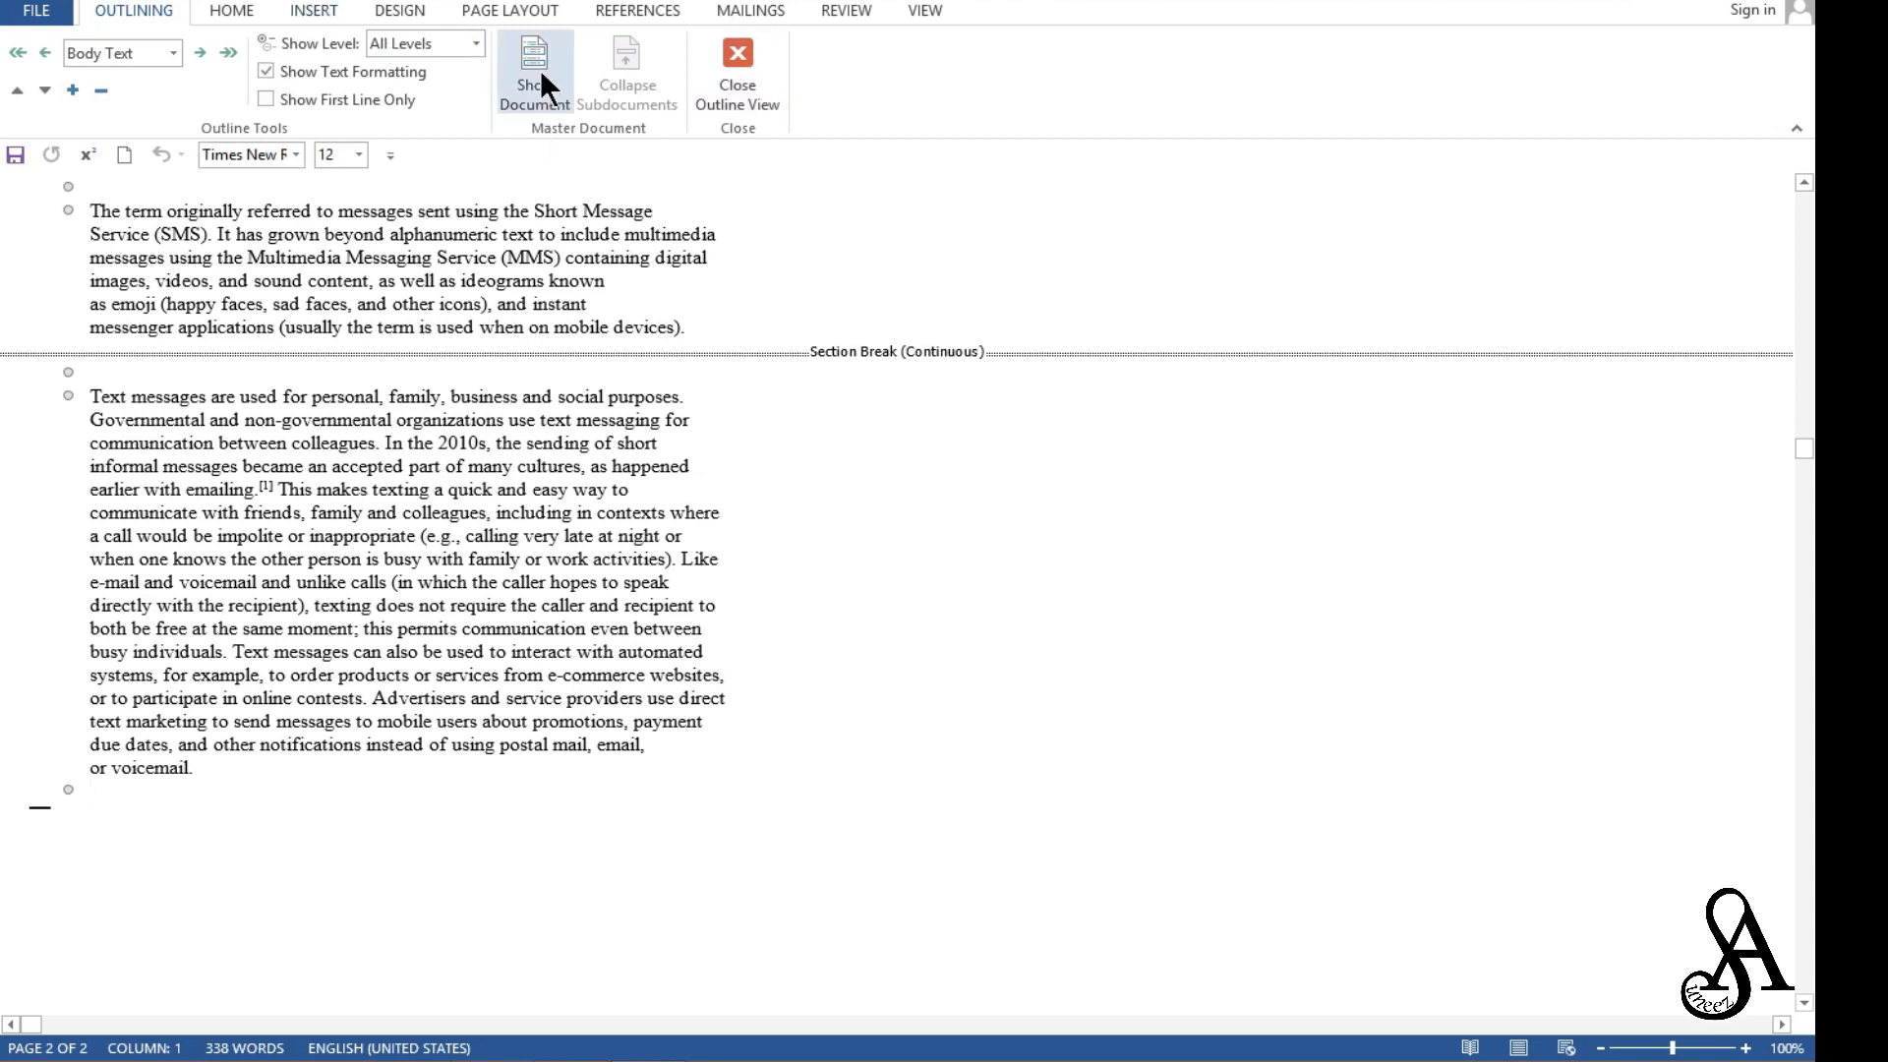
{"action": "left_click", "coordinate": [475, 44]}
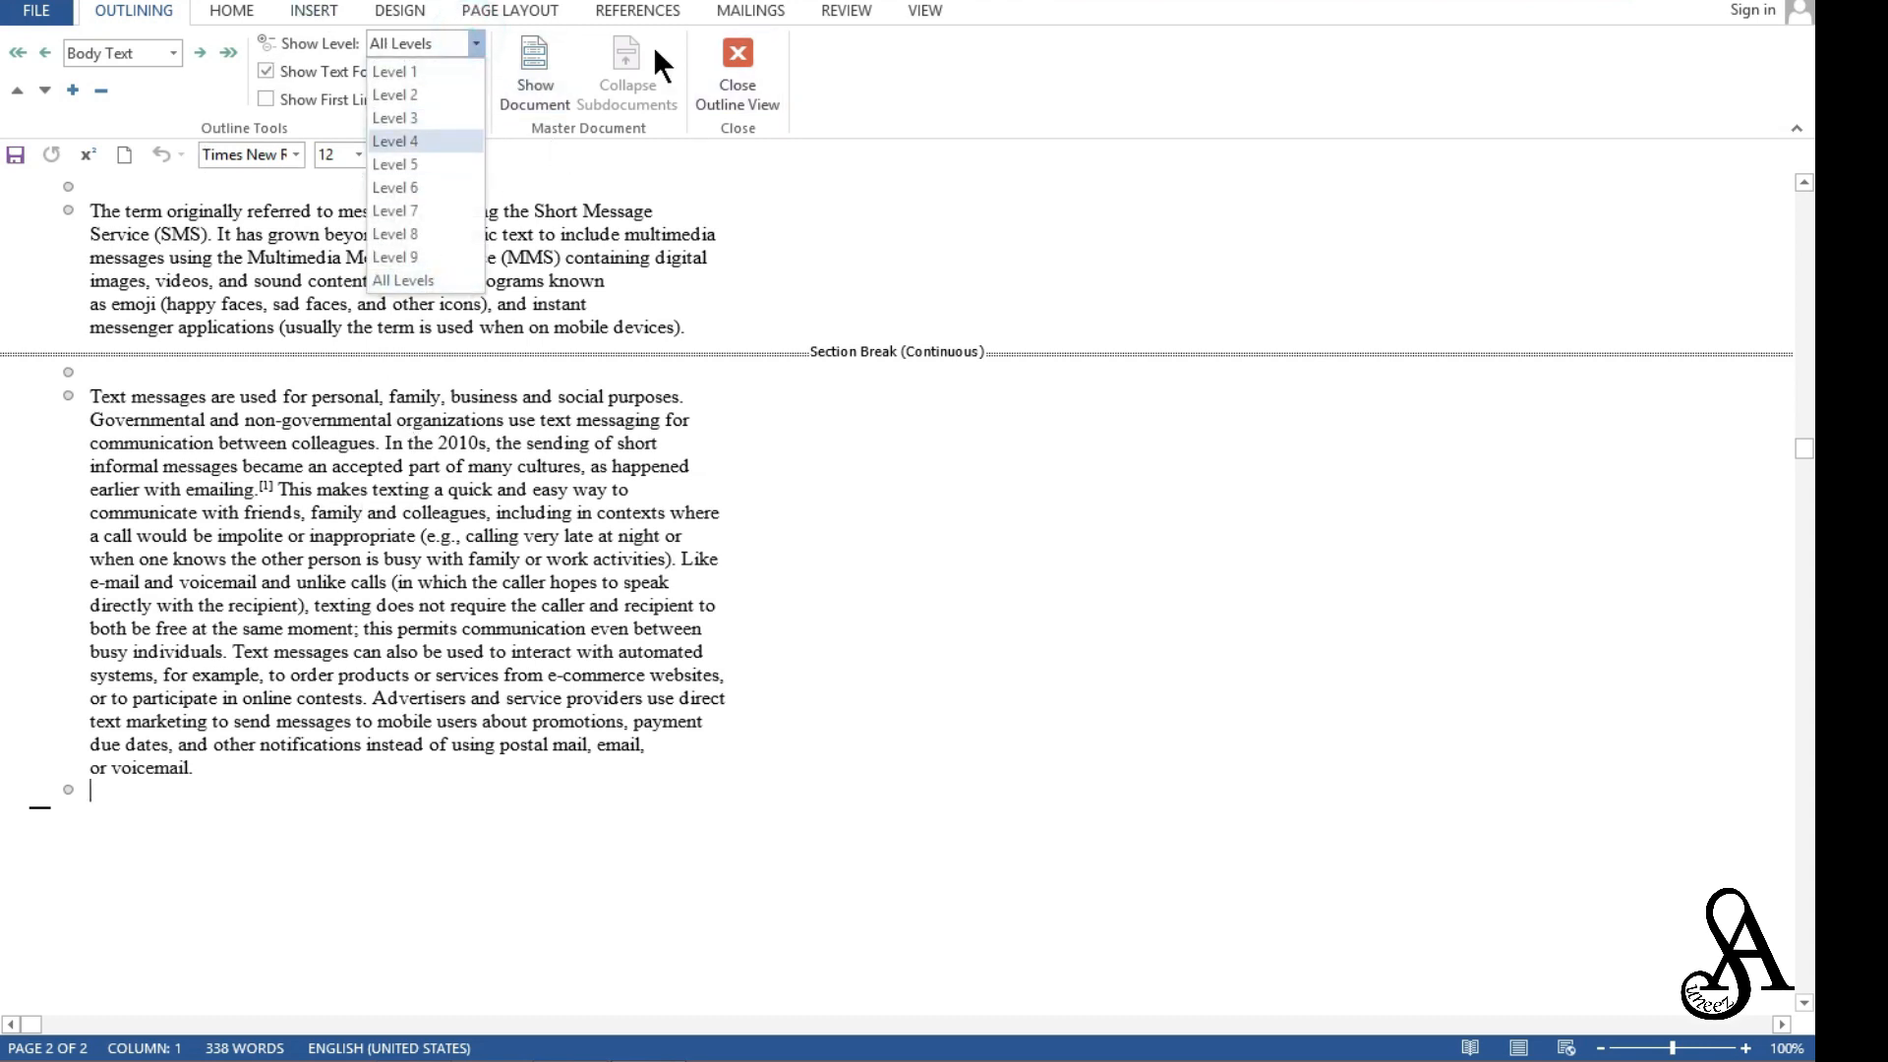
{"action": "left_click", "coordinate": [829, 253]}
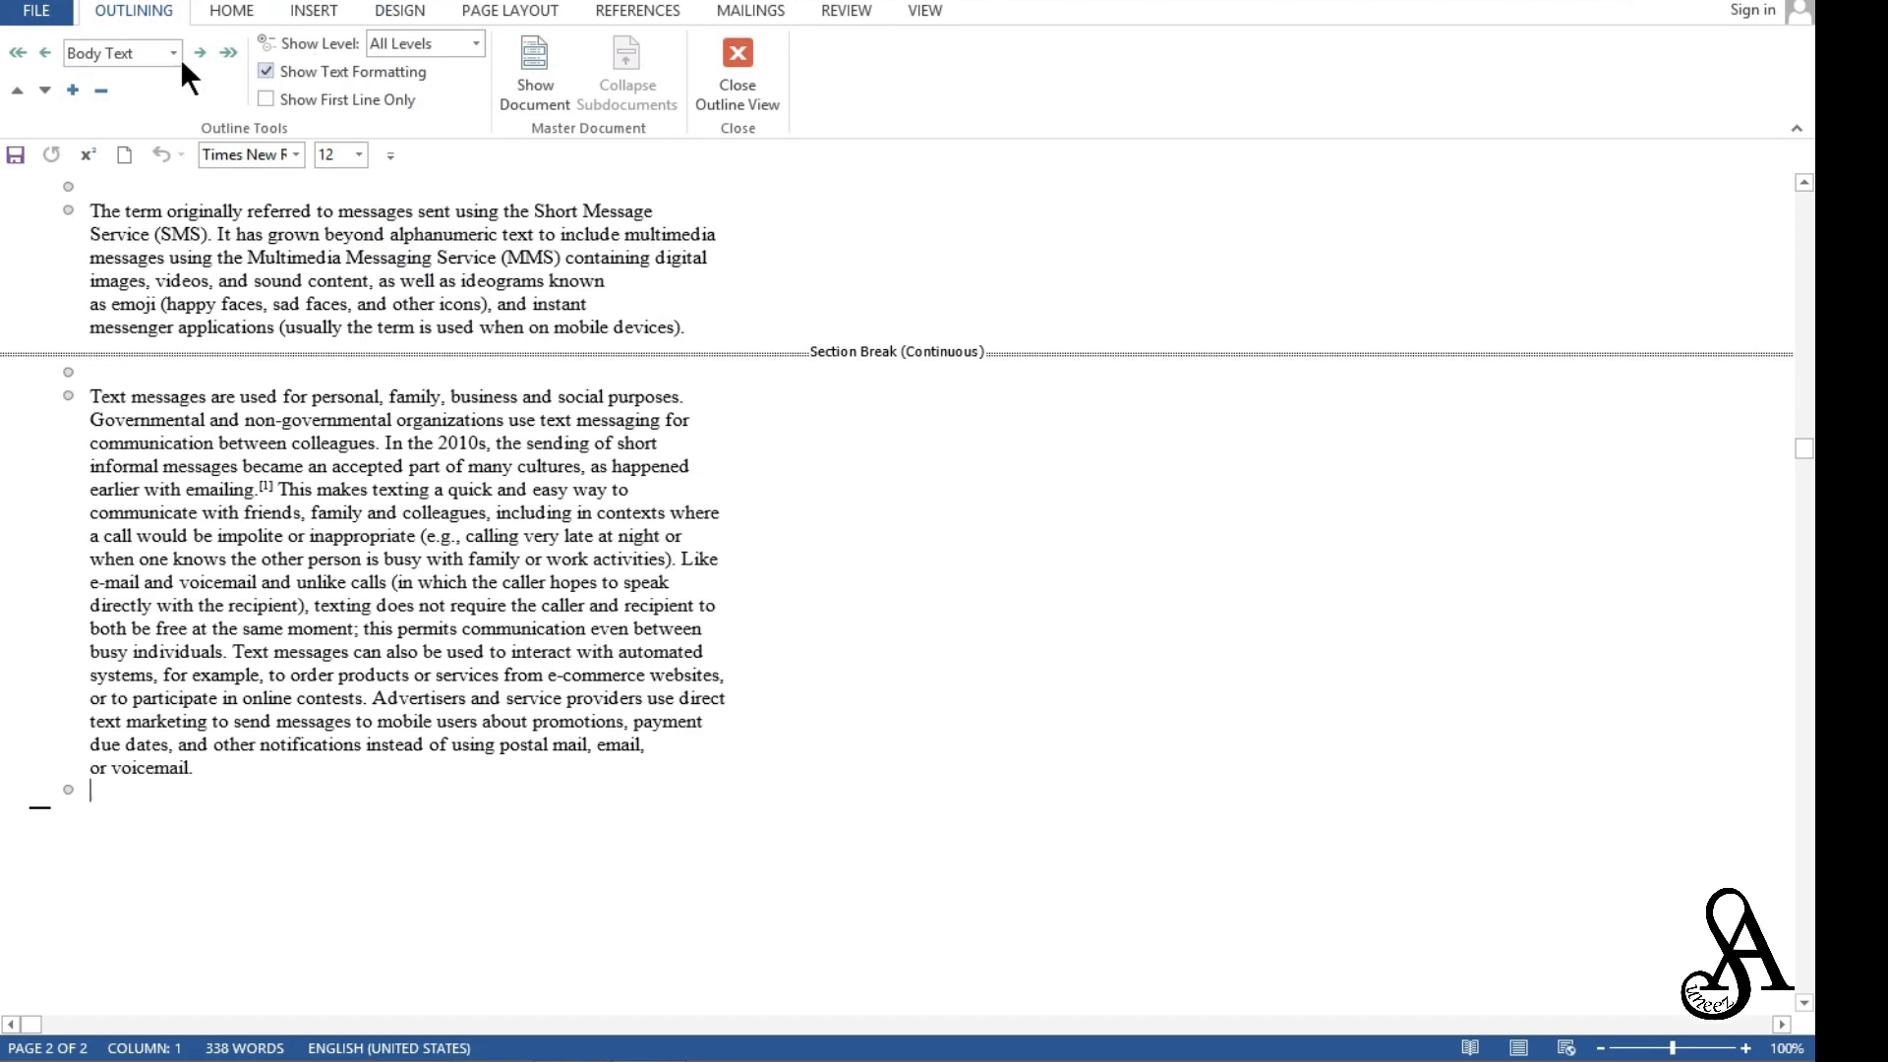
{"action": "left_click", "coordinate": [746, 50]}
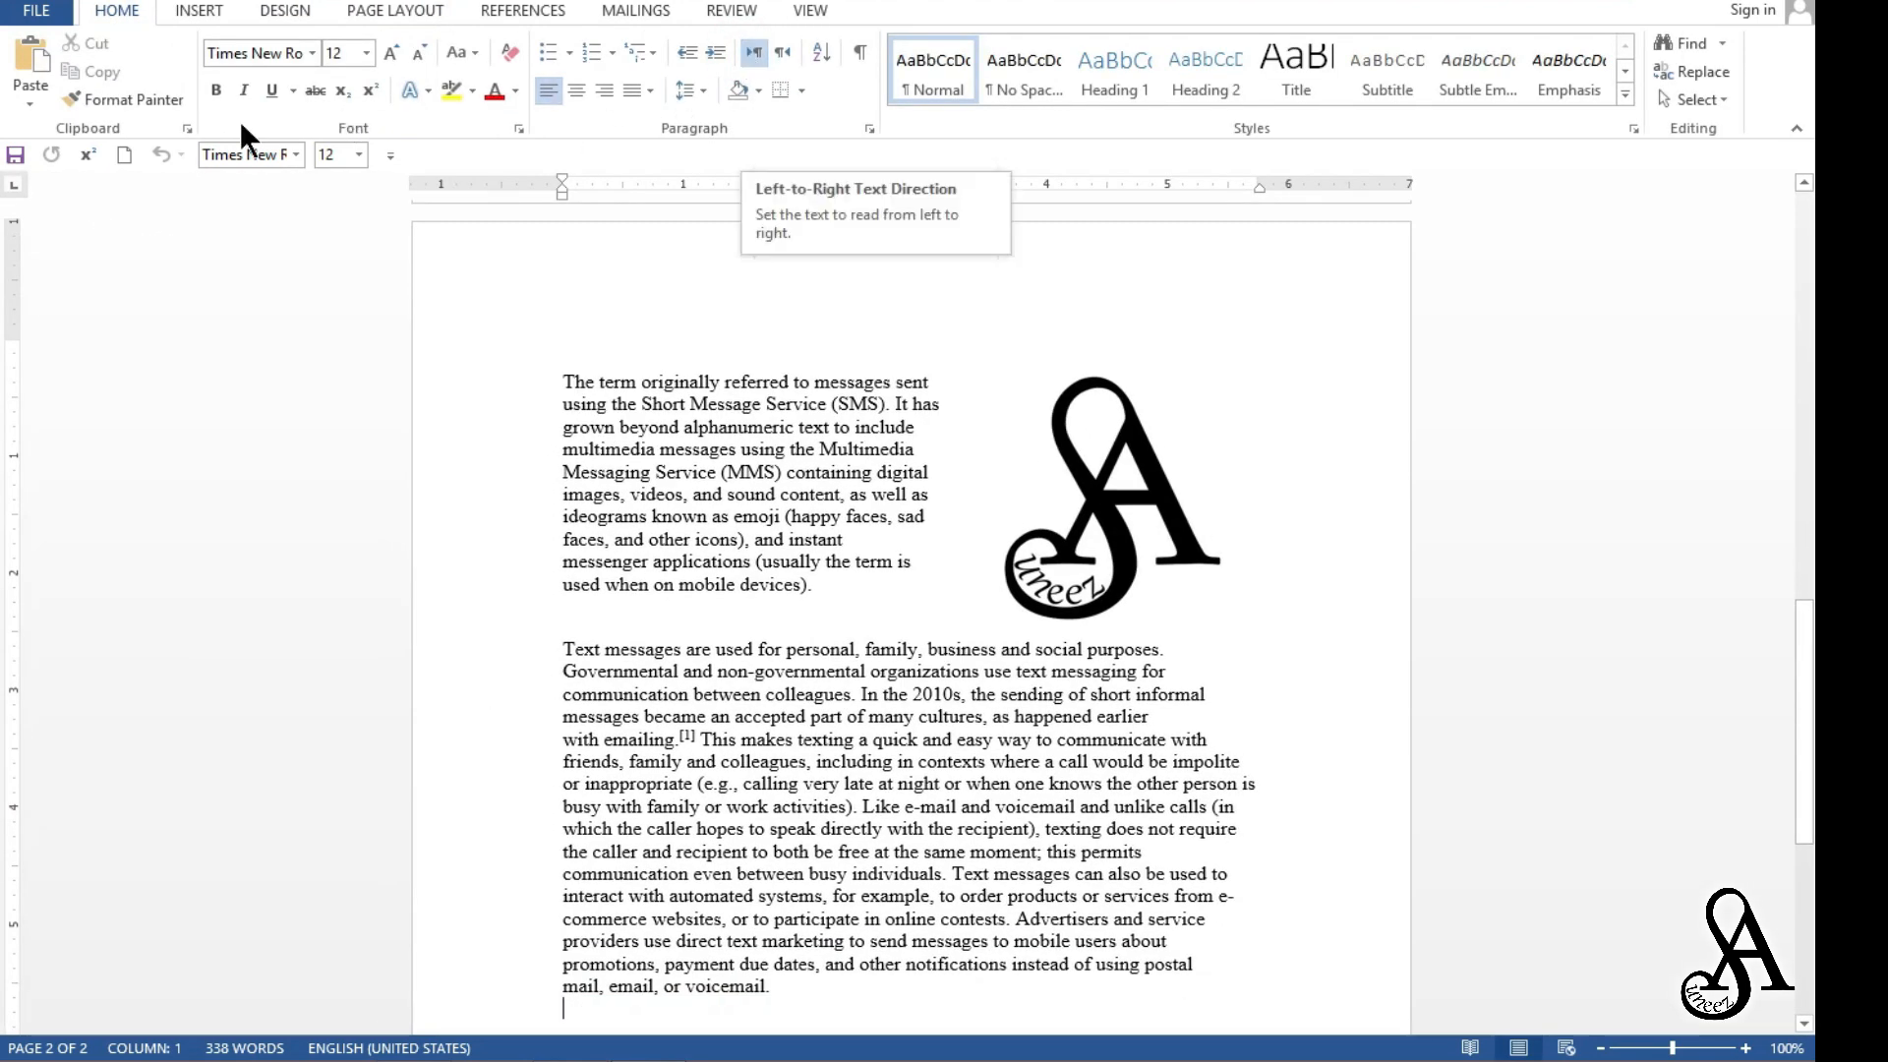
Display the document in Draft view, look through its text, and return to Print Layout.
{"action": "left_click", "coordinate": [816, 14]}
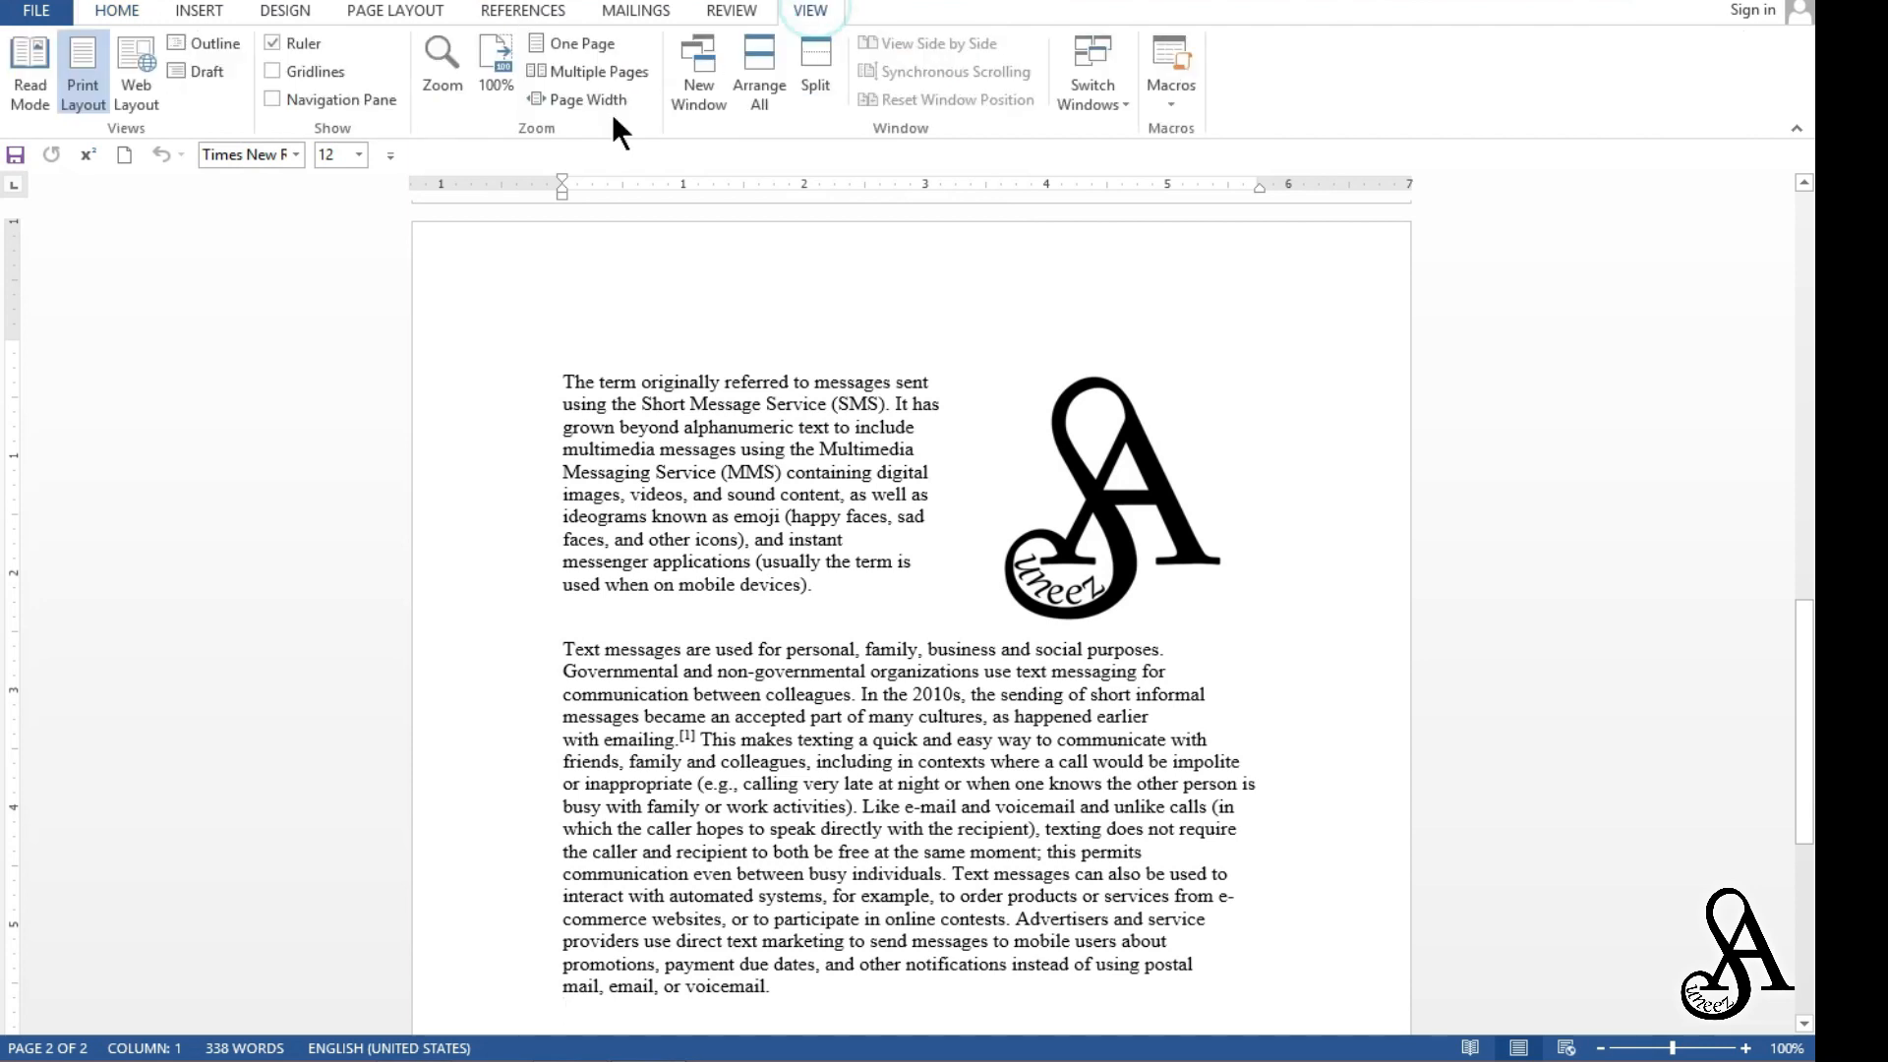
{"action": "left_click", "coordinate": [203, 77]}
{"action": "scroll", "coordinate": [496, 322], "scroll_direction": "down", "scroll_amount": 4}
{"action": "scroll", "coordinate": [498, 329], "scroll_direction": "up", "scroll_amount": 8}
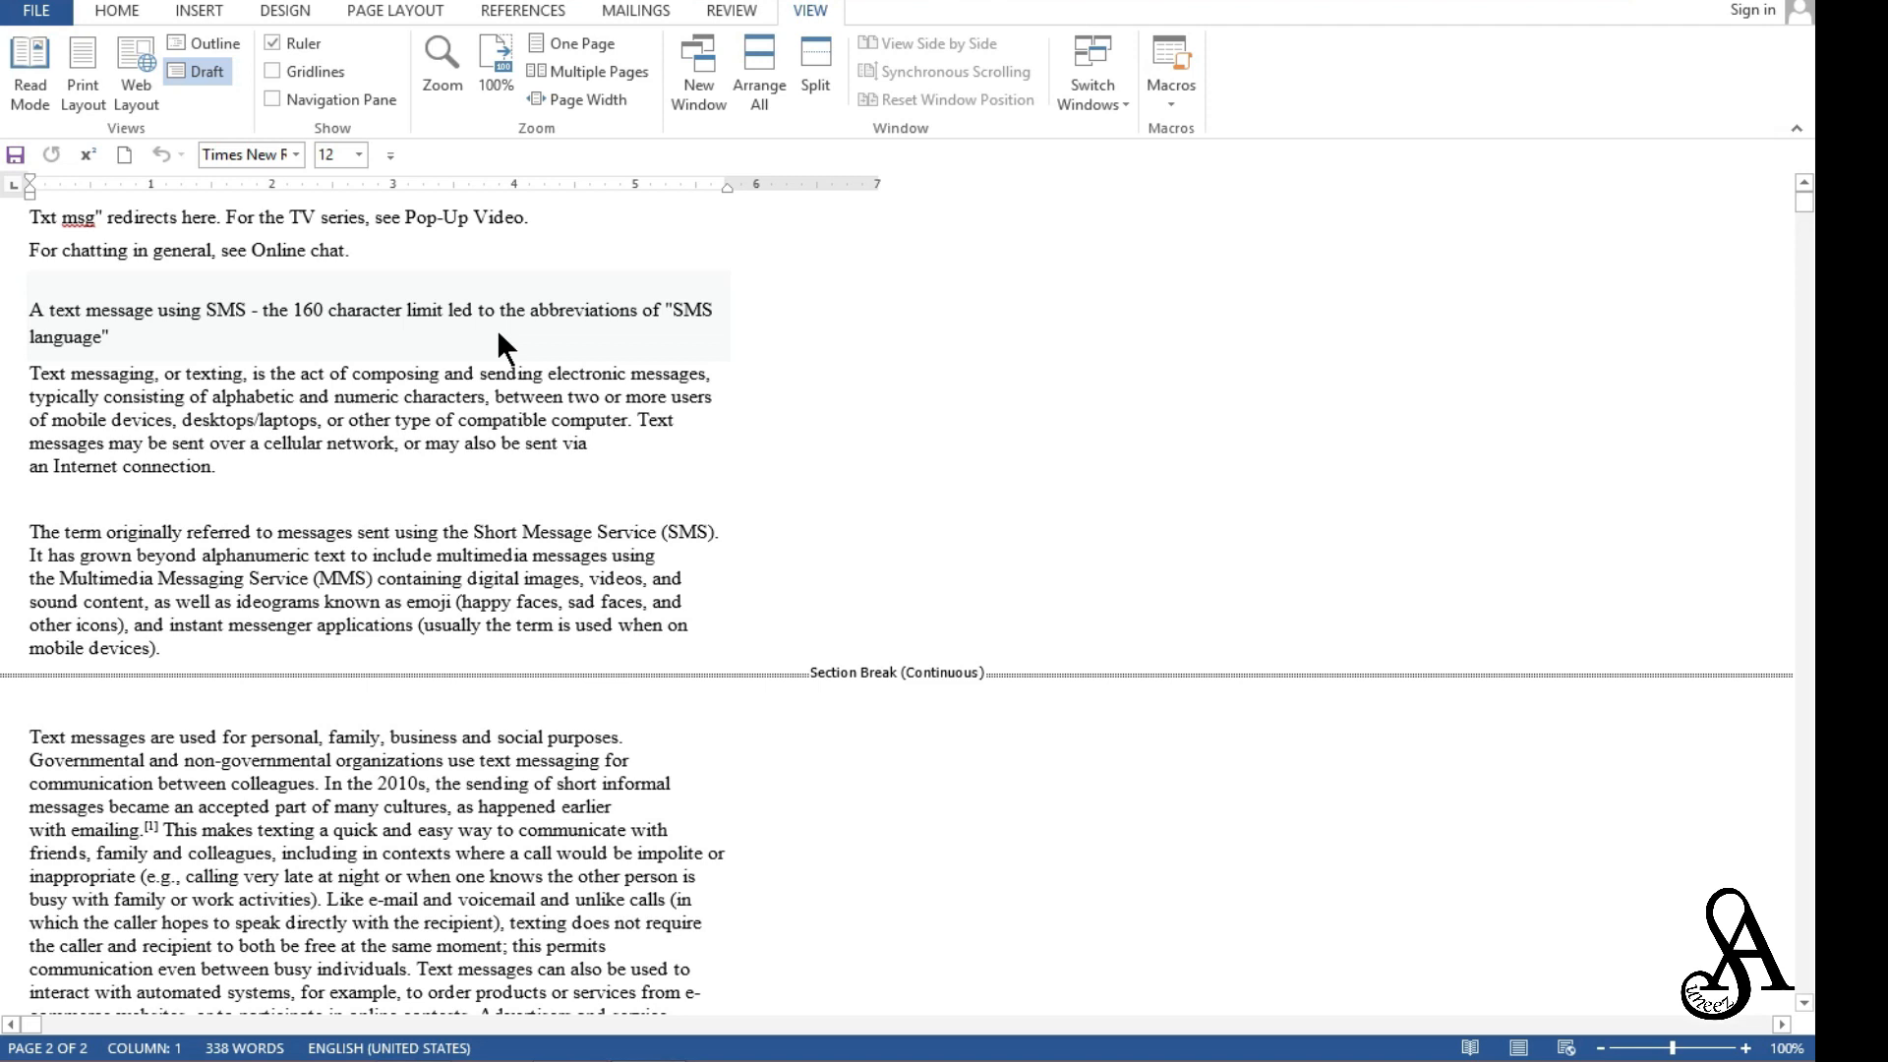
{"action": "scroll", "coordinate": [498, 329], "scroll_direction": "down", "scroll_amount": 10}
{"action": "scroll", "coordinate": [497, 329], "scroll_direction": "up", "scroll_amount": 10}
{"action": "left_click", "coordinate": [96, 57]}
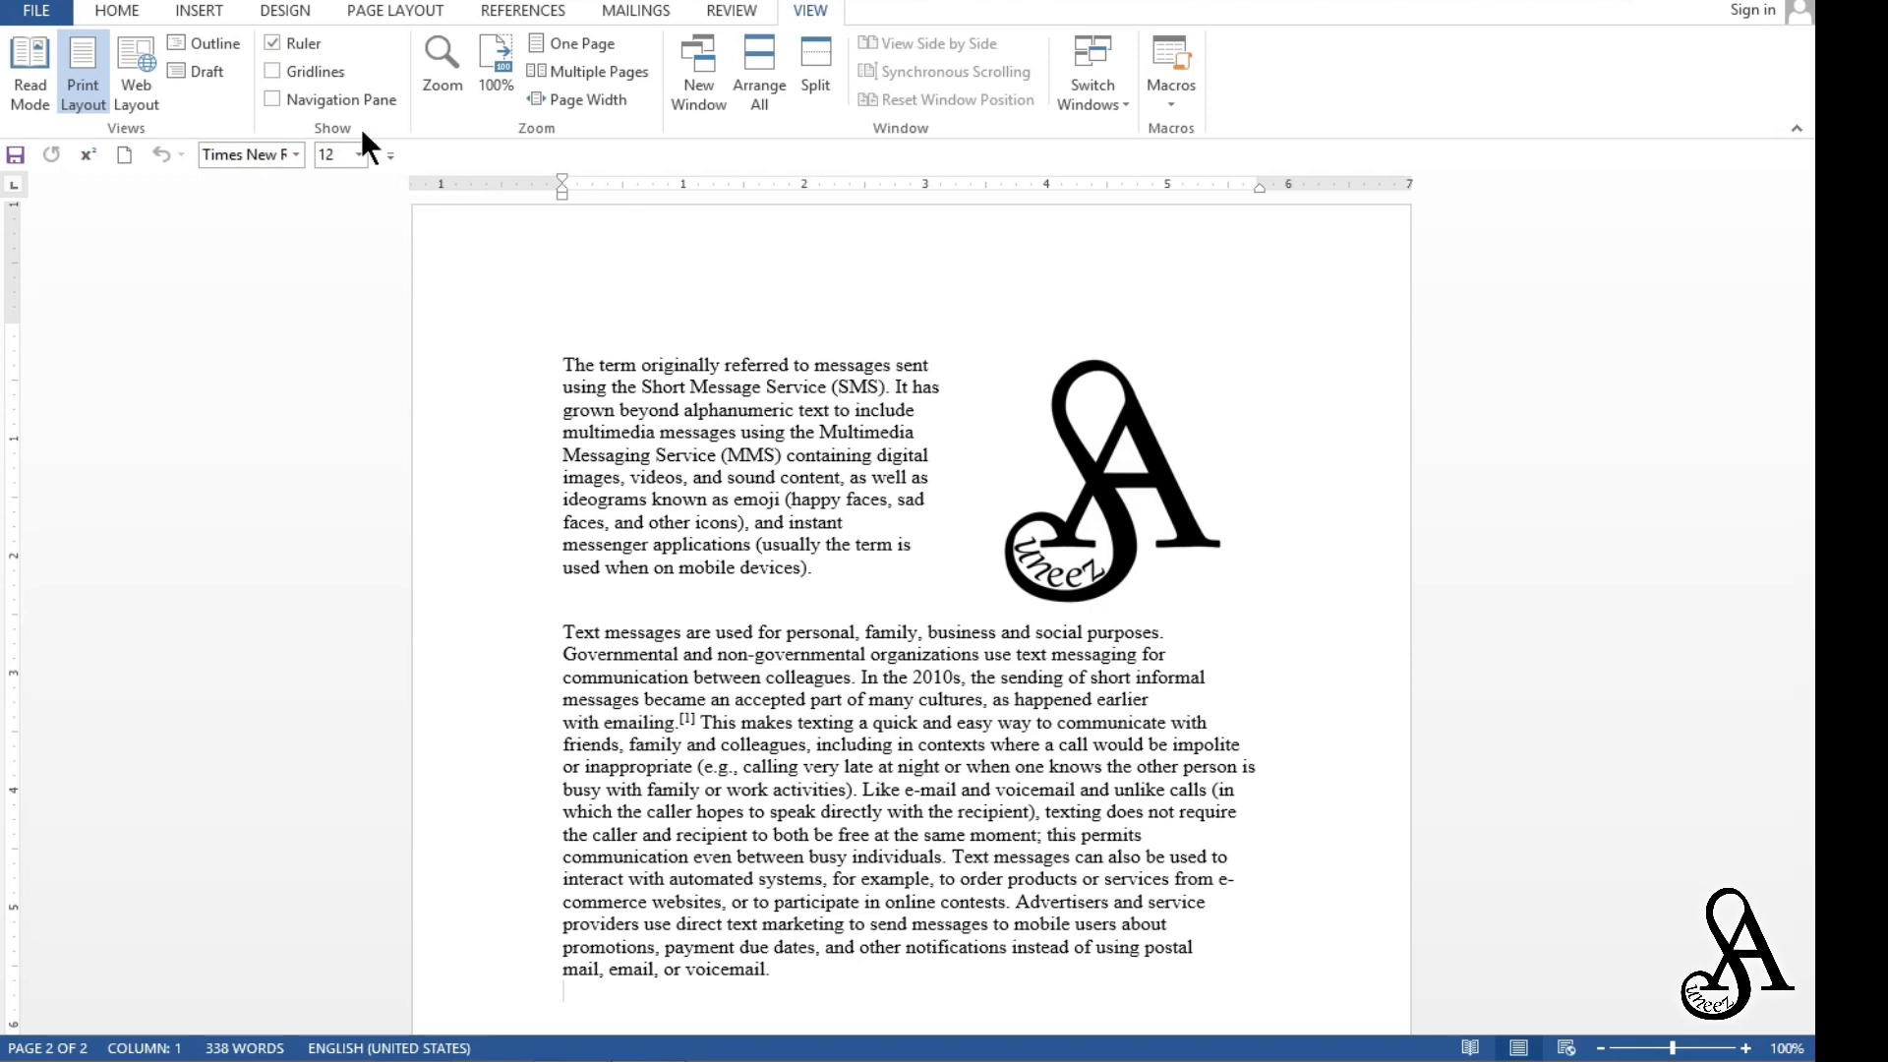
Hide the ruler and show it again.
{"action": "left_click", "coordinate": [268, 42]}
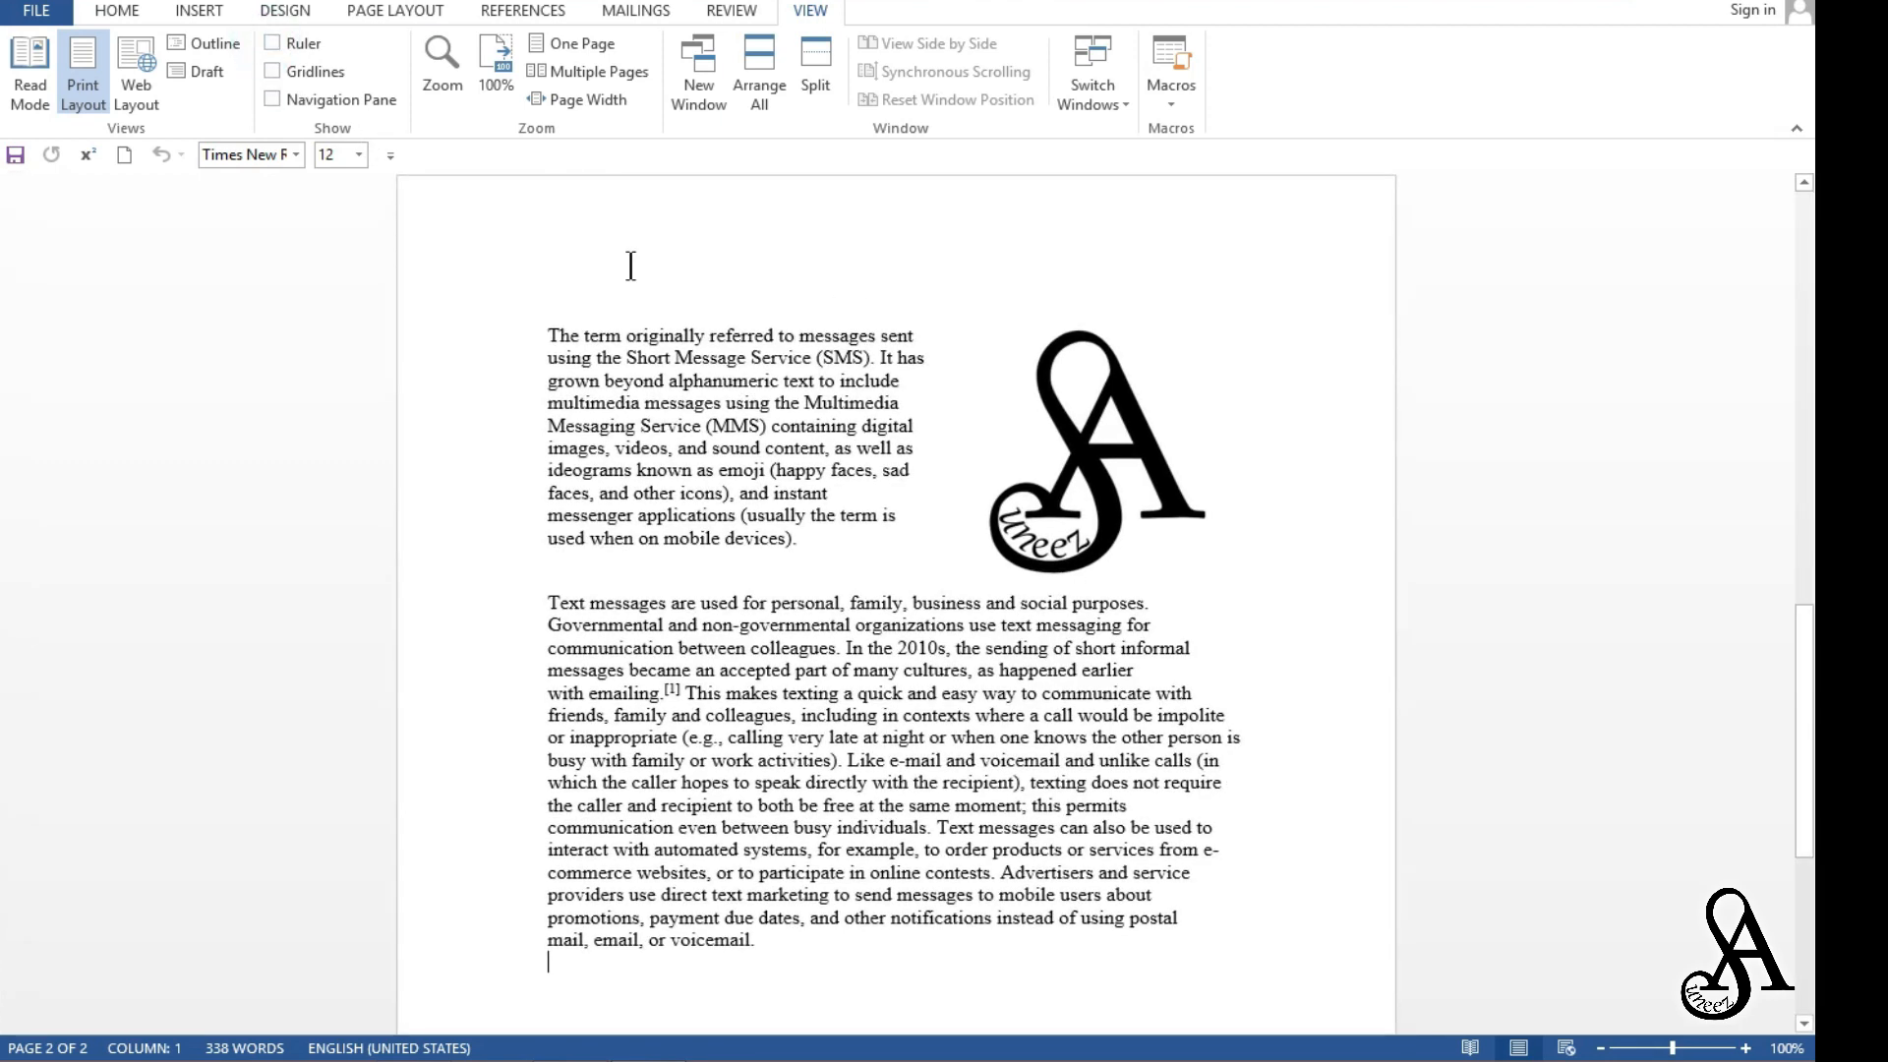
{"action": "left_click", "coordinate": [273, 44]}
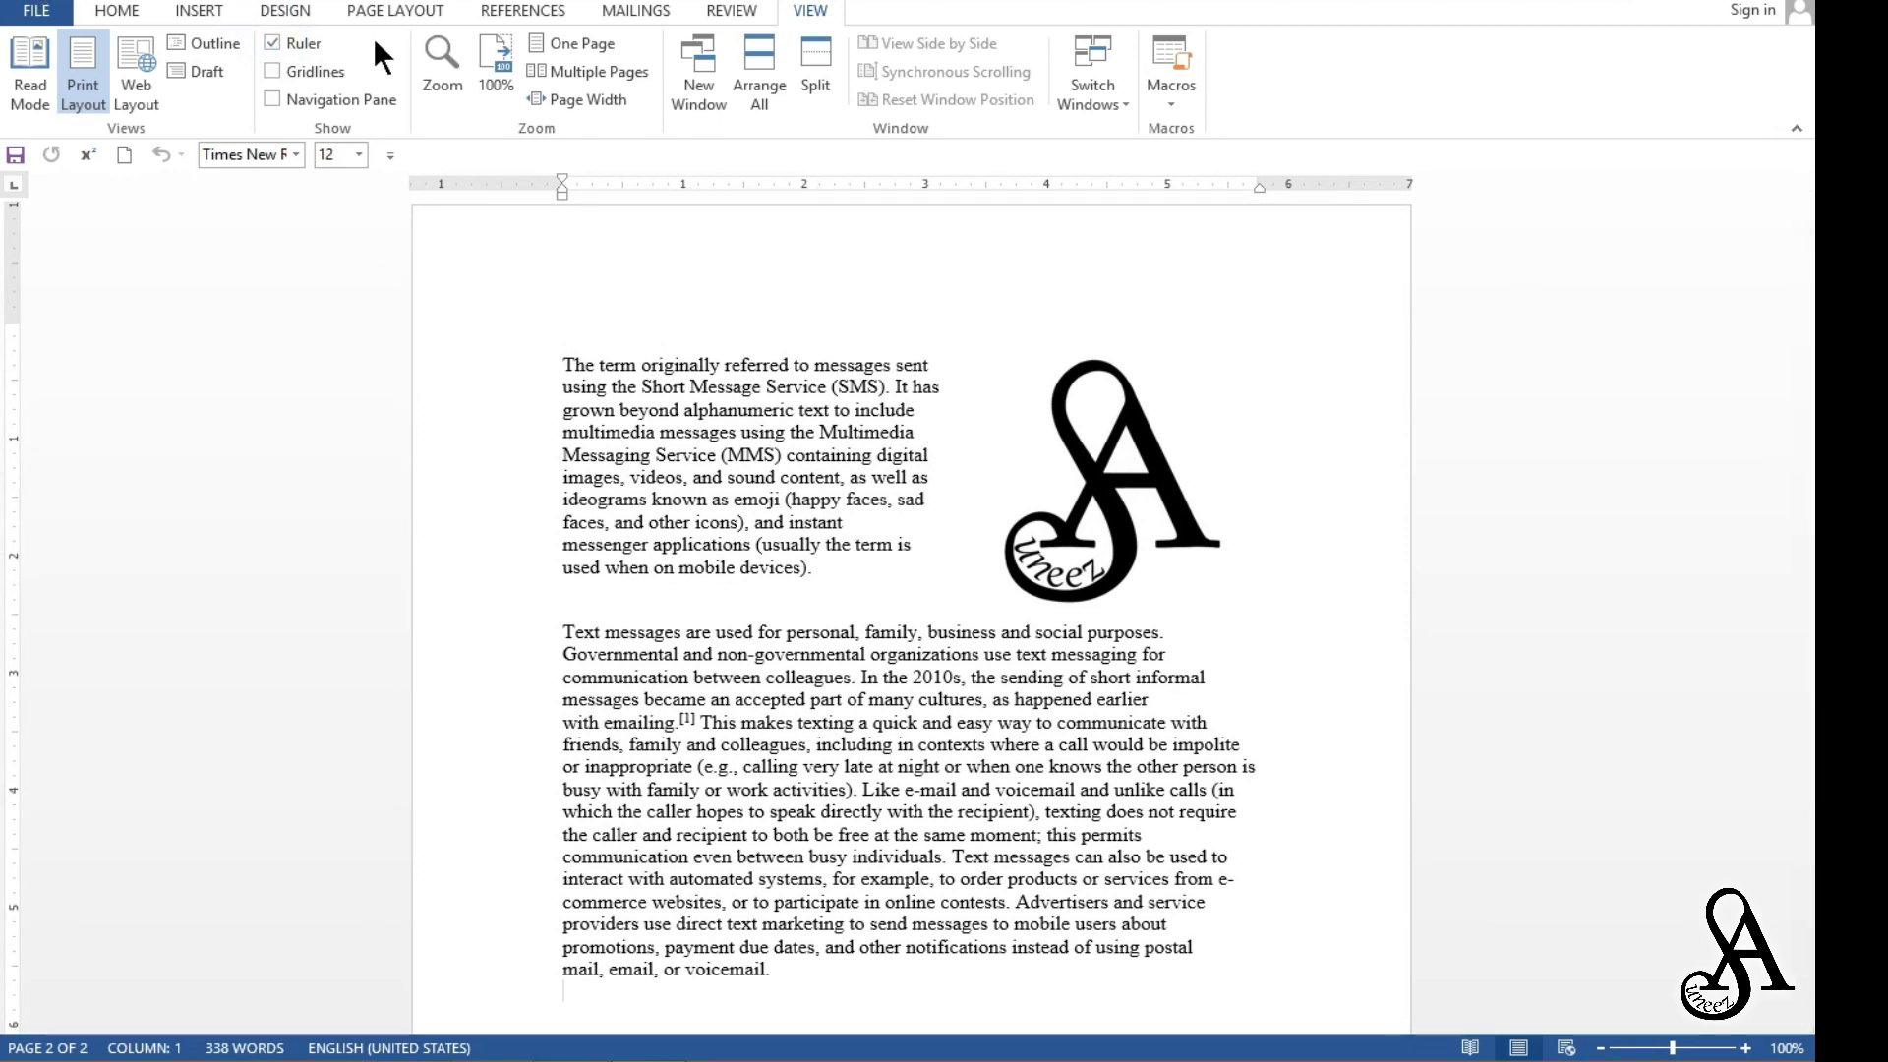
Turn on the gridlines and look at them on both pages of the document.
{"action": "left_click", "coordinate": [327, 77]}
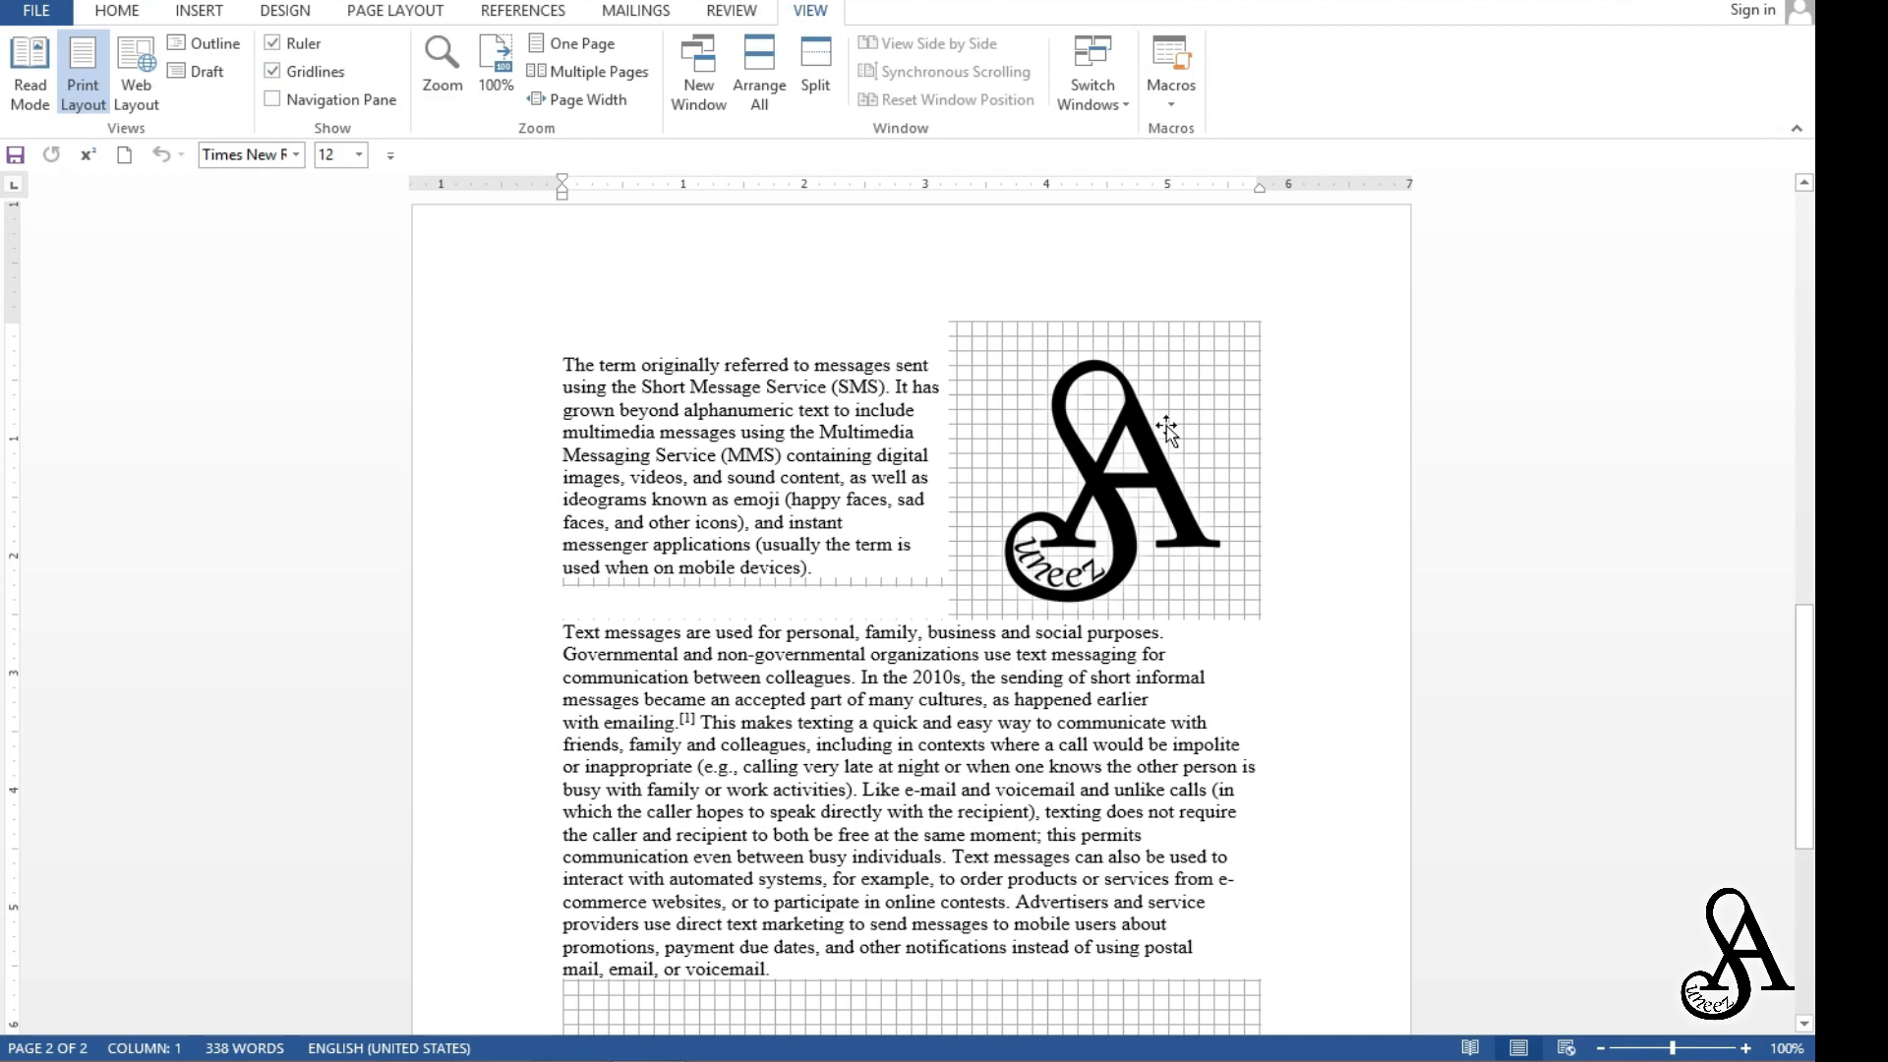
{"action": "scroll", "coordinate": [1179, 627], "scroll_direction": "down", "scroll_amount": 8}
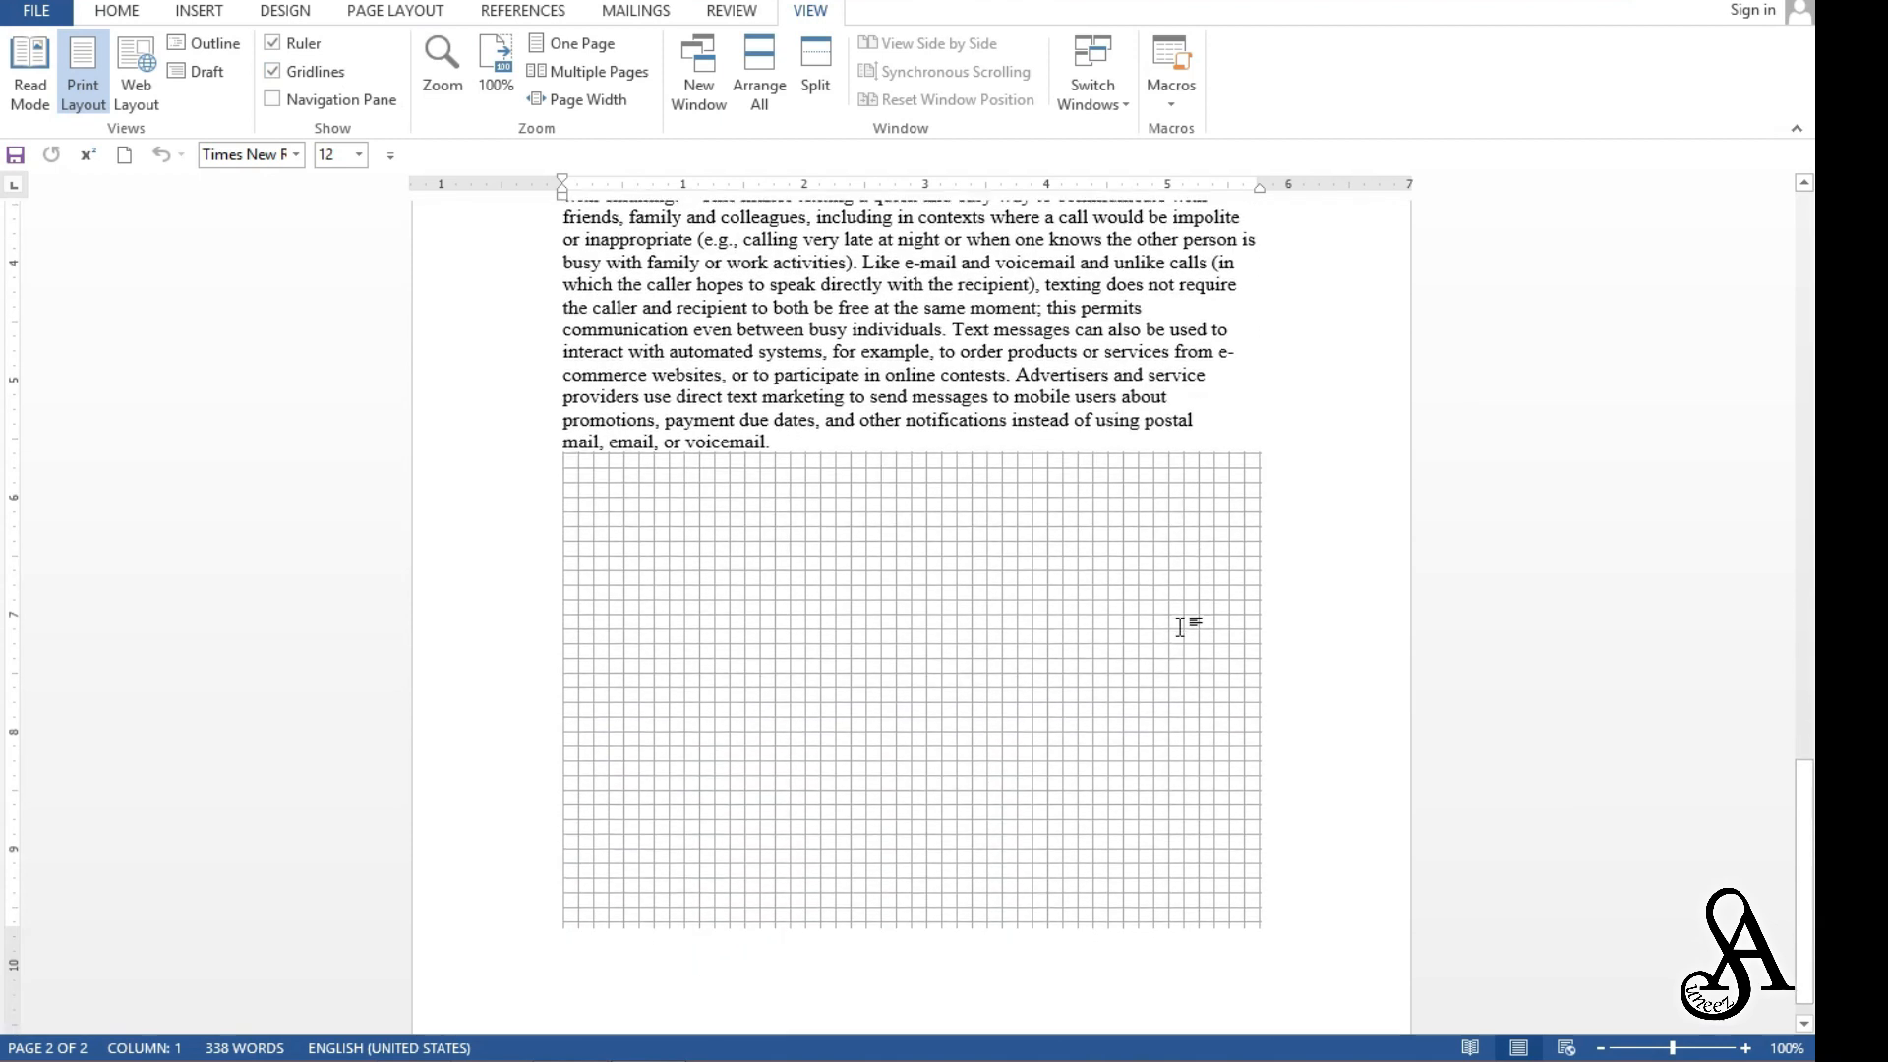
{"action": "scroll", "coordinate": [1180, 627], "scroll_direction": "up", "scroll_amount": 15}
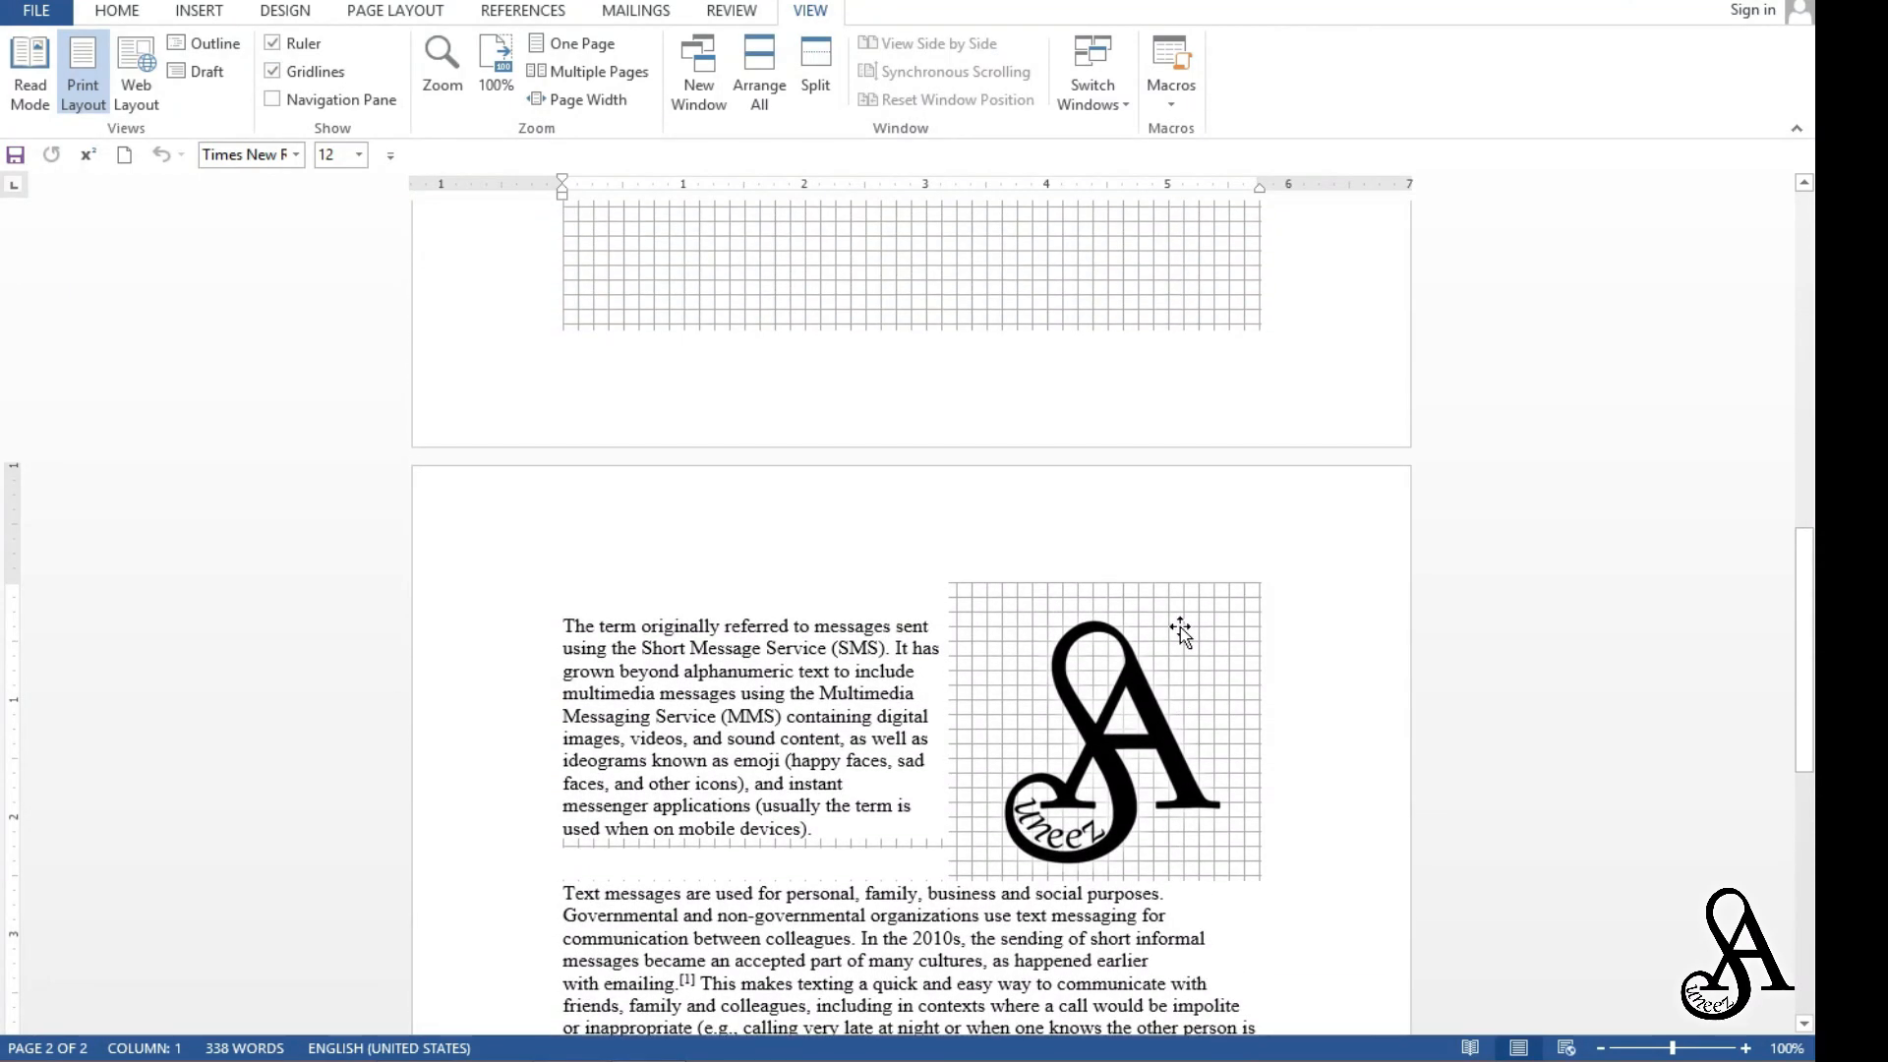
{"action": "scroll", "coordinate": [1180, 627], "scroll_direction": "up", "scroll_amount": 9}
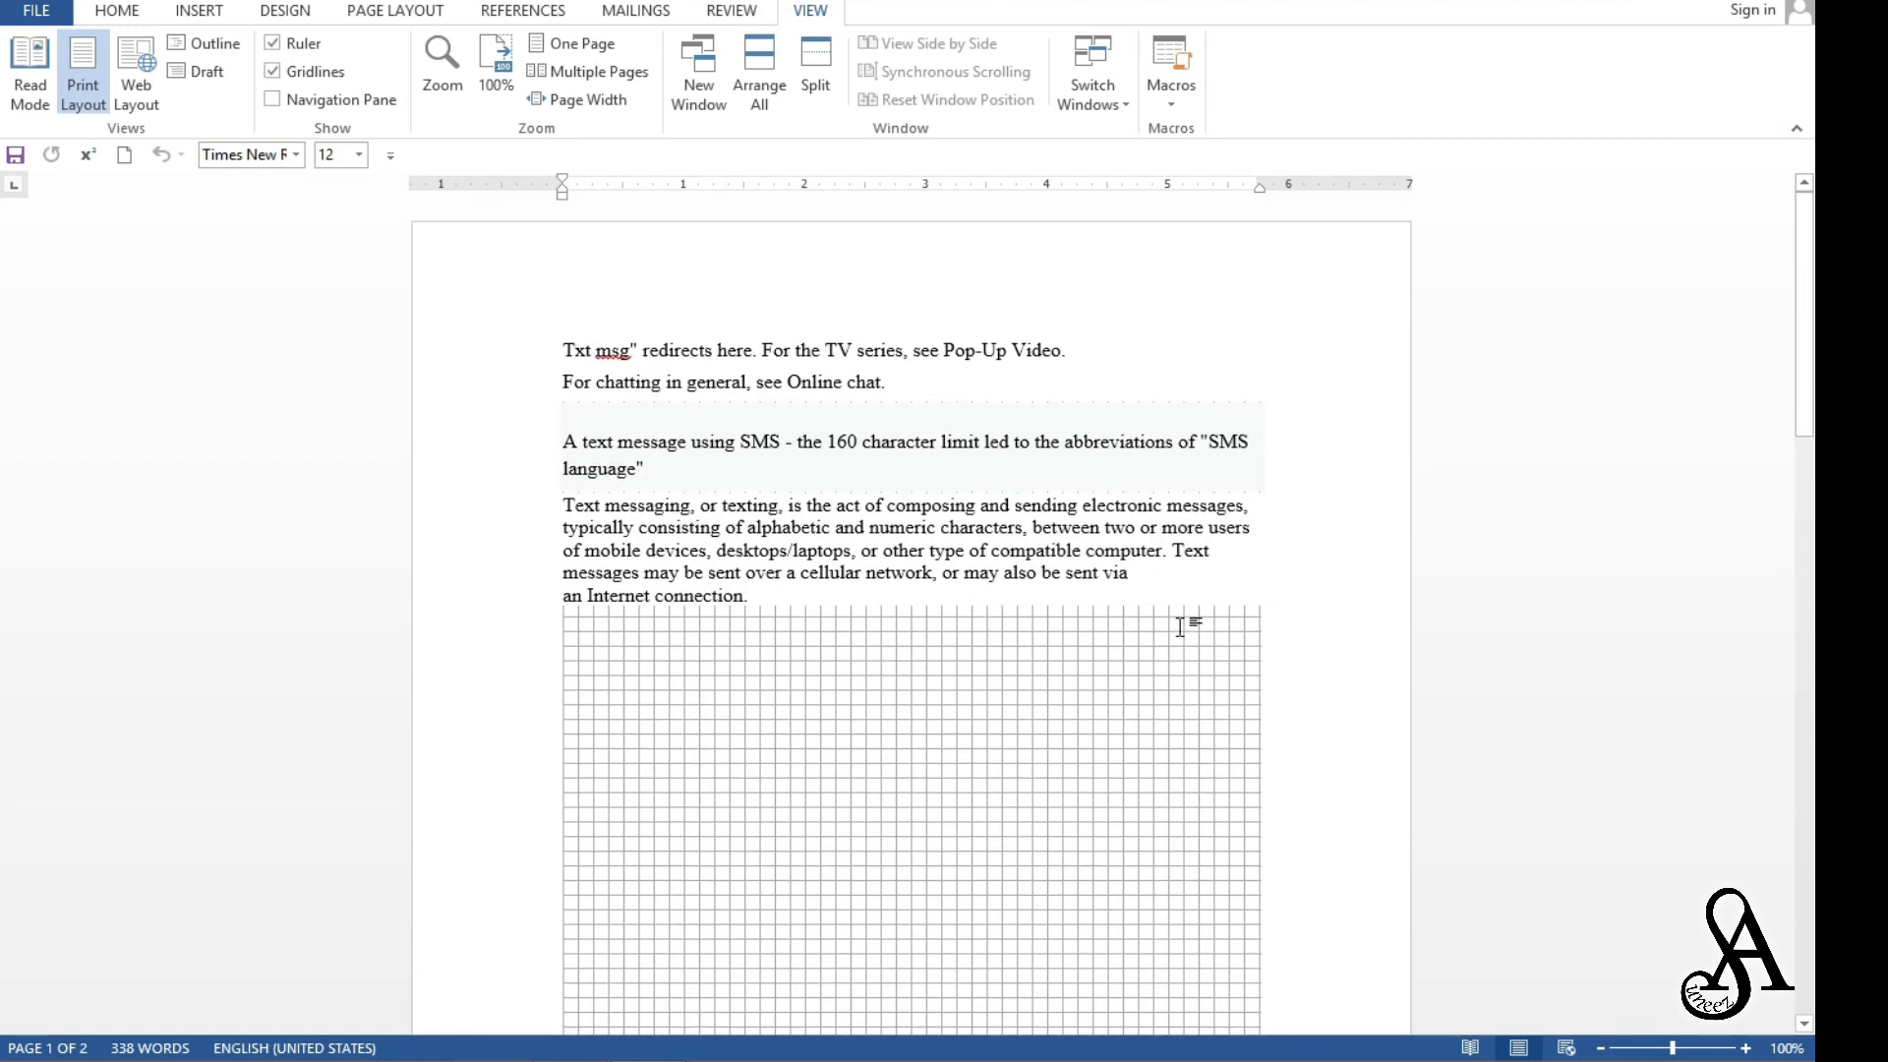
Show the Navigation pane and close it again, and turn off the gridlines.
{"action": "left_click", "coordinate": [293, 99]}
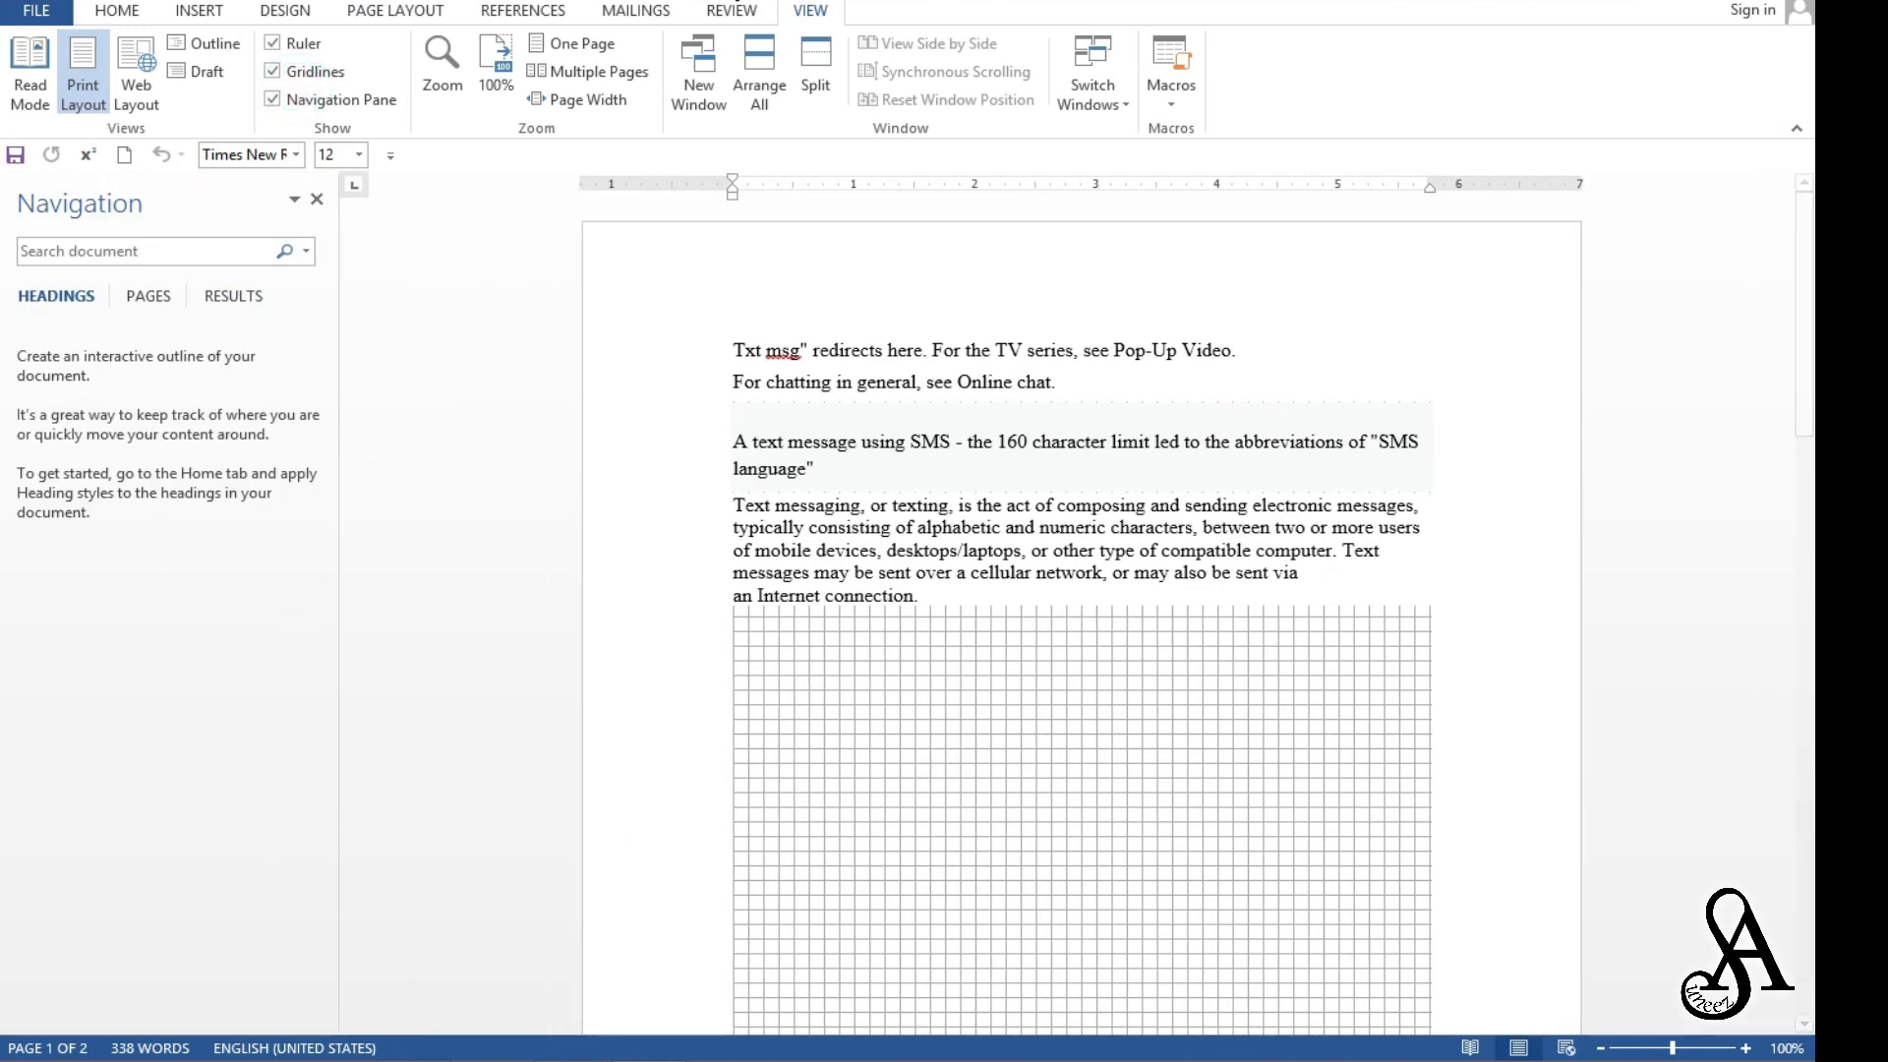
{"action": "left_click", "coordinate": [311, 200]}
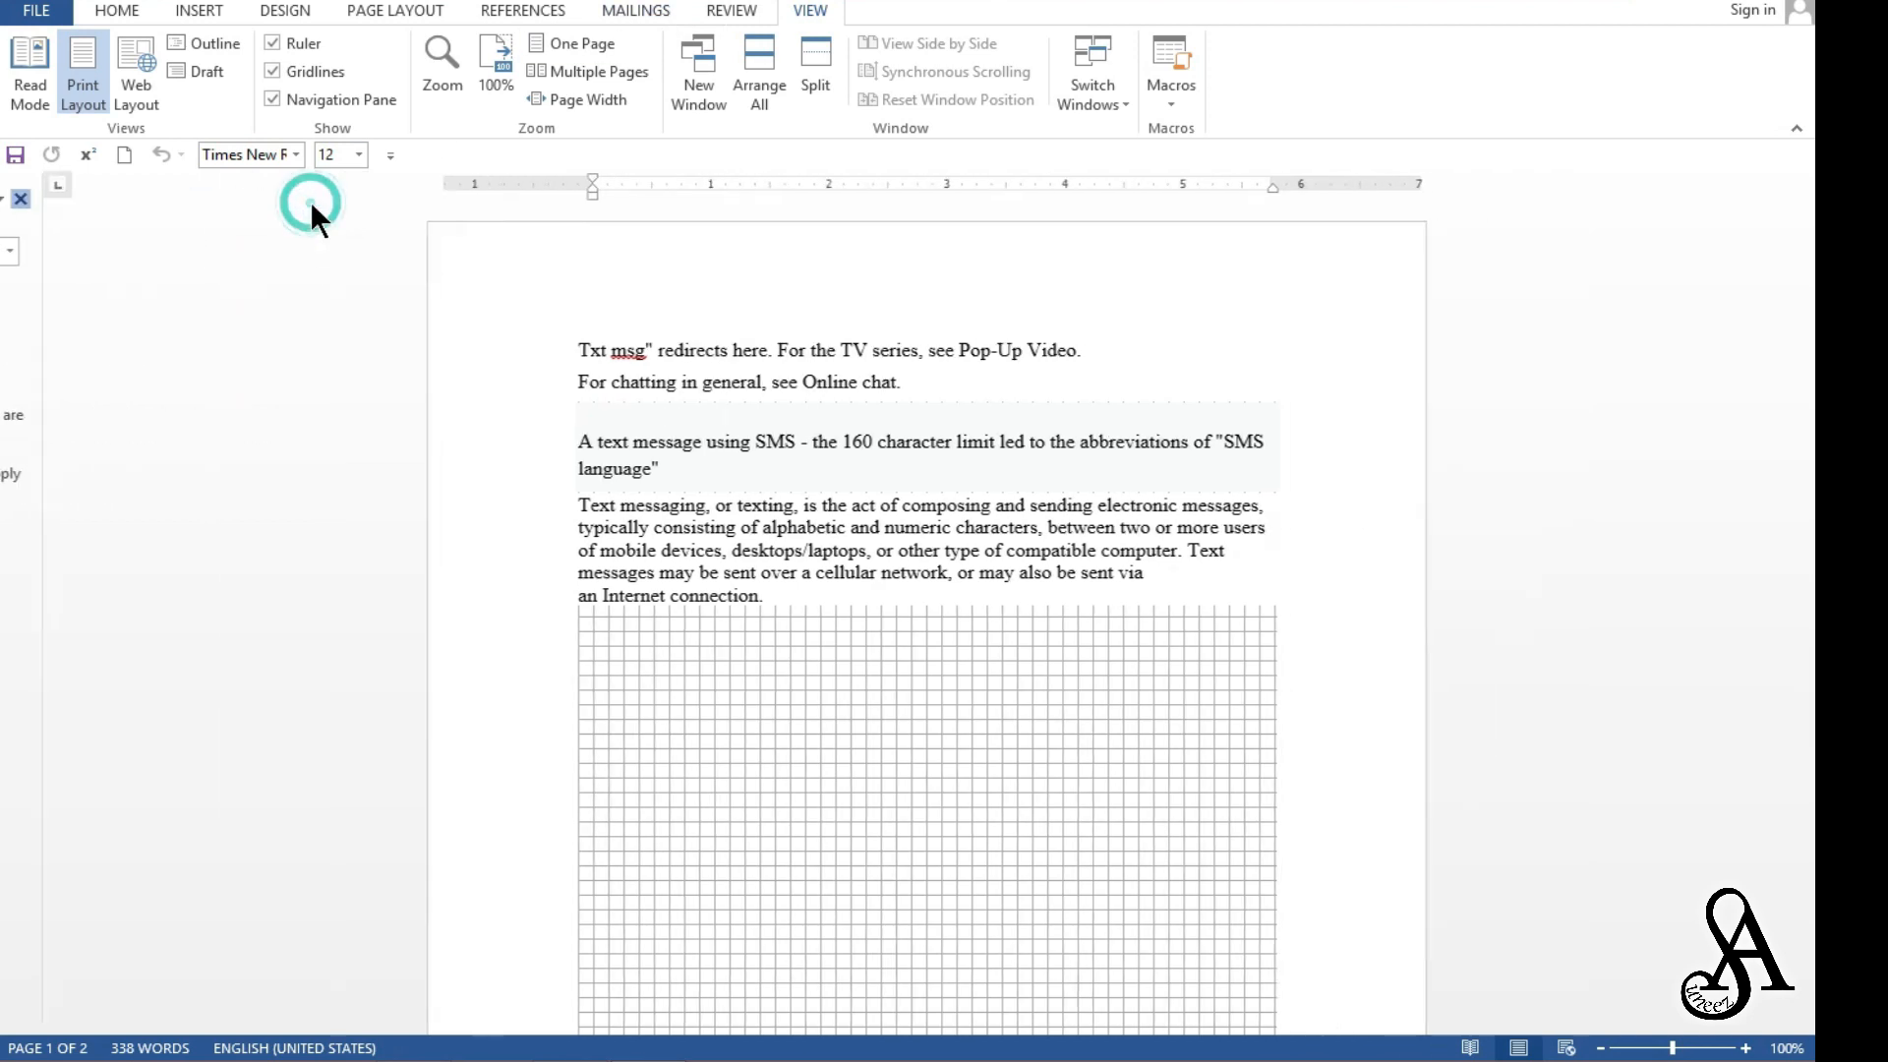
{"action": "left_click", "coordinate": [272, 71]}
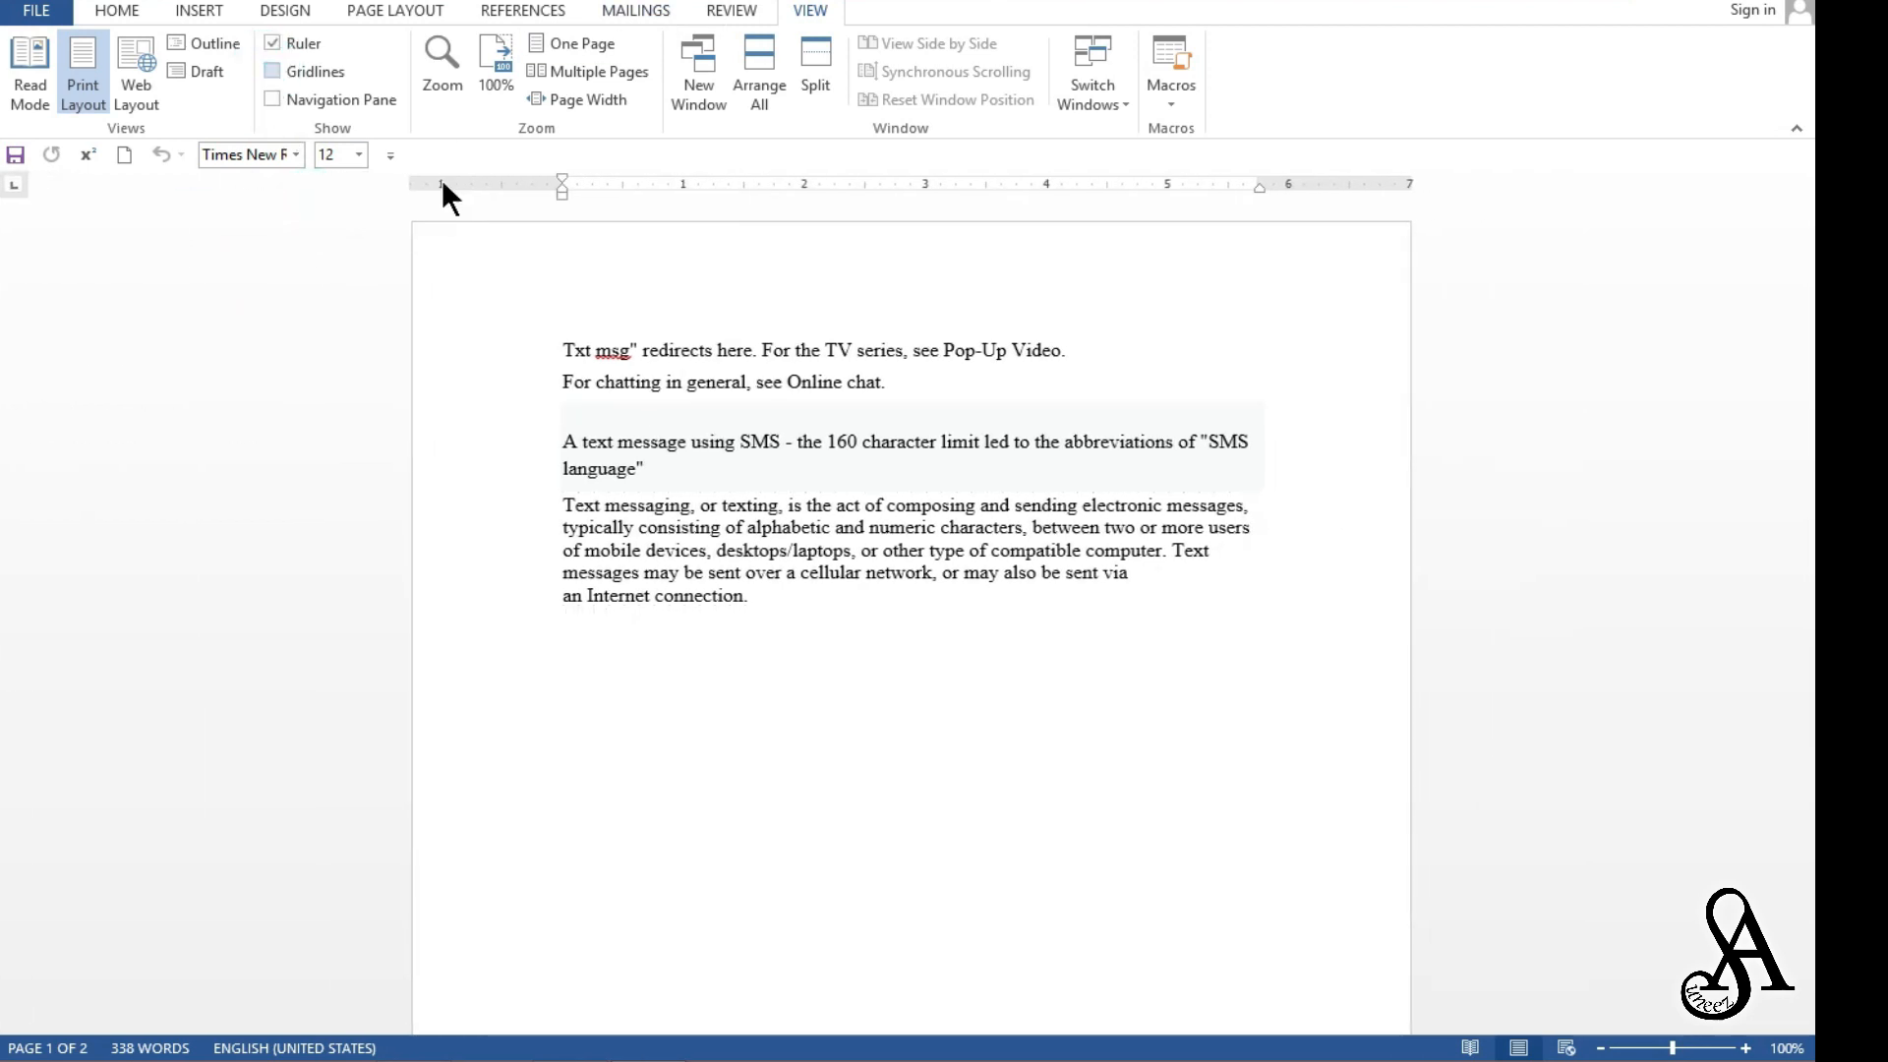
Set a custom document zoom of 110% in the Zoom dialog.
{"action": "left_click", "coordinate": [445, 77]}
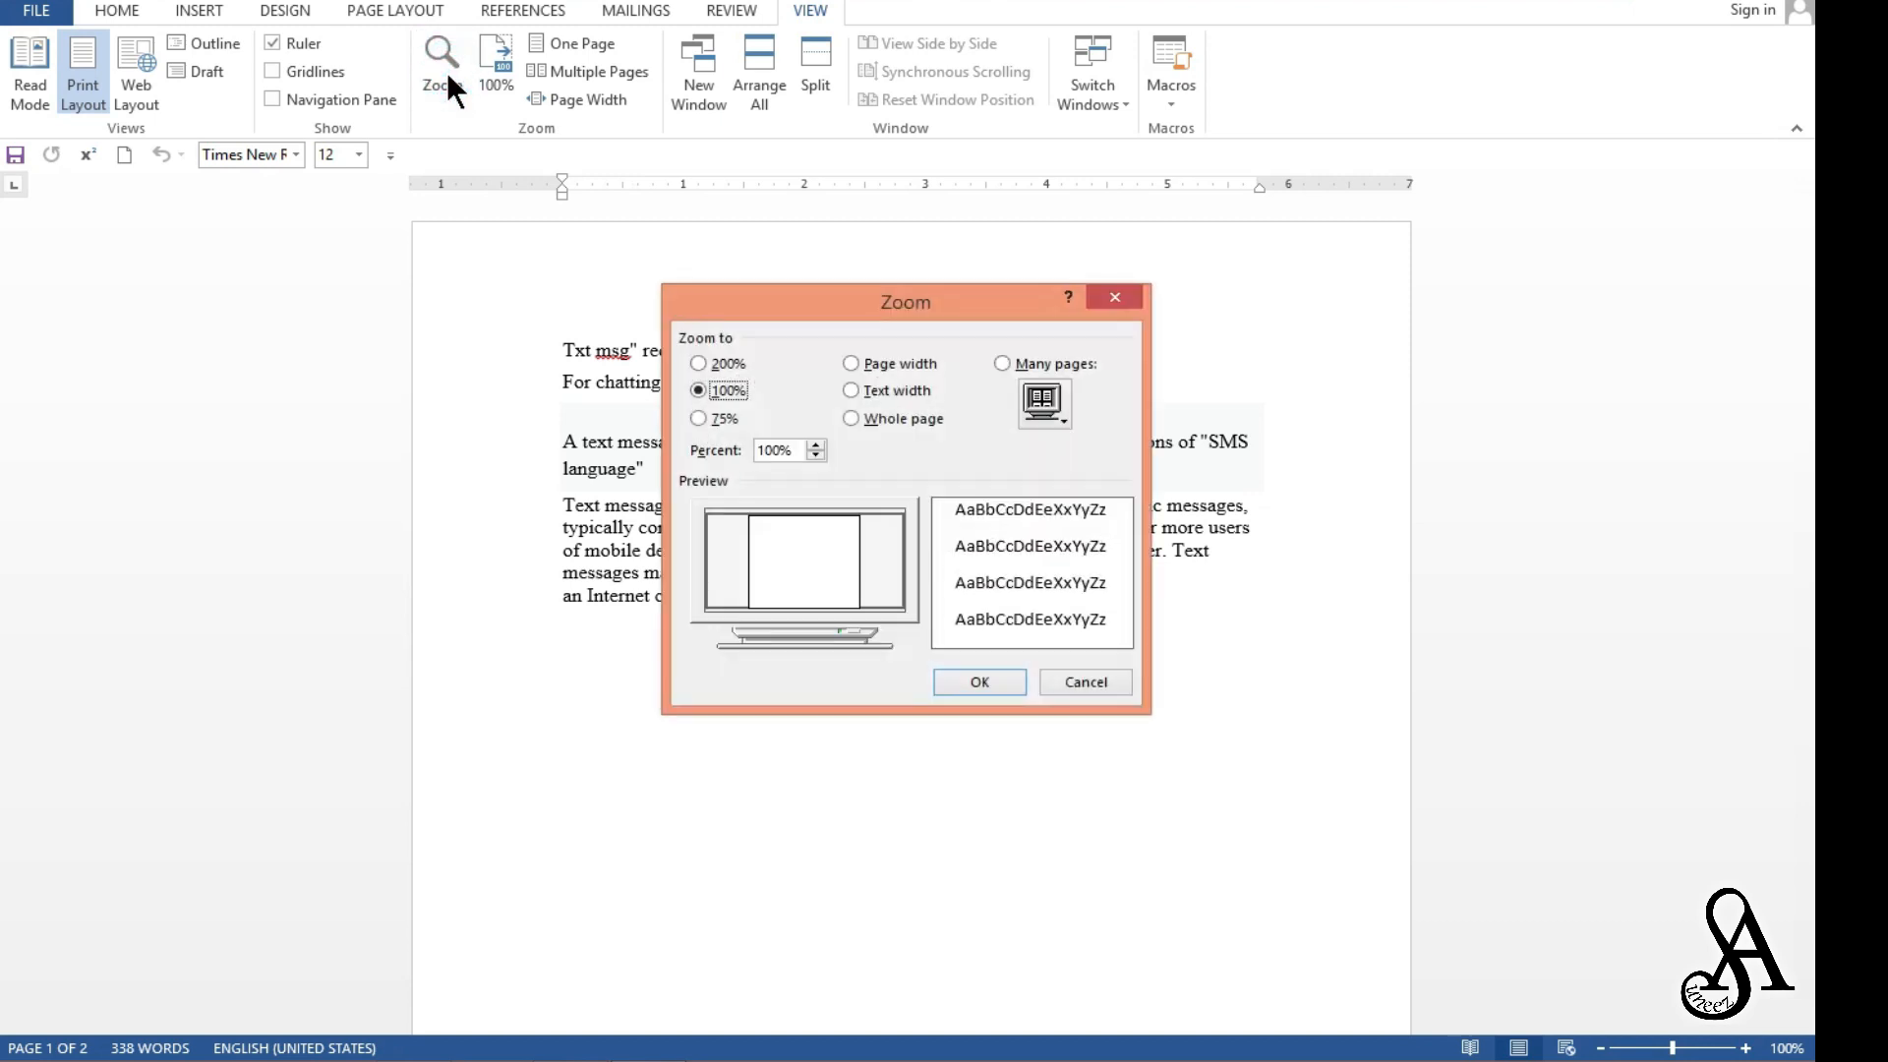
{"action": "left_click", "coordinate": [815, 456]}
{"action": "left_click", "coordinate": [815, 443]}
{"action": "left_click", "coordinate": [815, 443]}
{"action": "left_click", "coordinate": [816, 443]}
{"action": "left_click", "coordinate": [815, 444]}
{"action": "left_click", "coordinate": [815, 443]}
{"action": "left_click", "coordinate": [815, 444]}
{"action": "left_click", "coordinate": [815, 443]}
{"action": "left_click", "coordinate": [815, 443]}
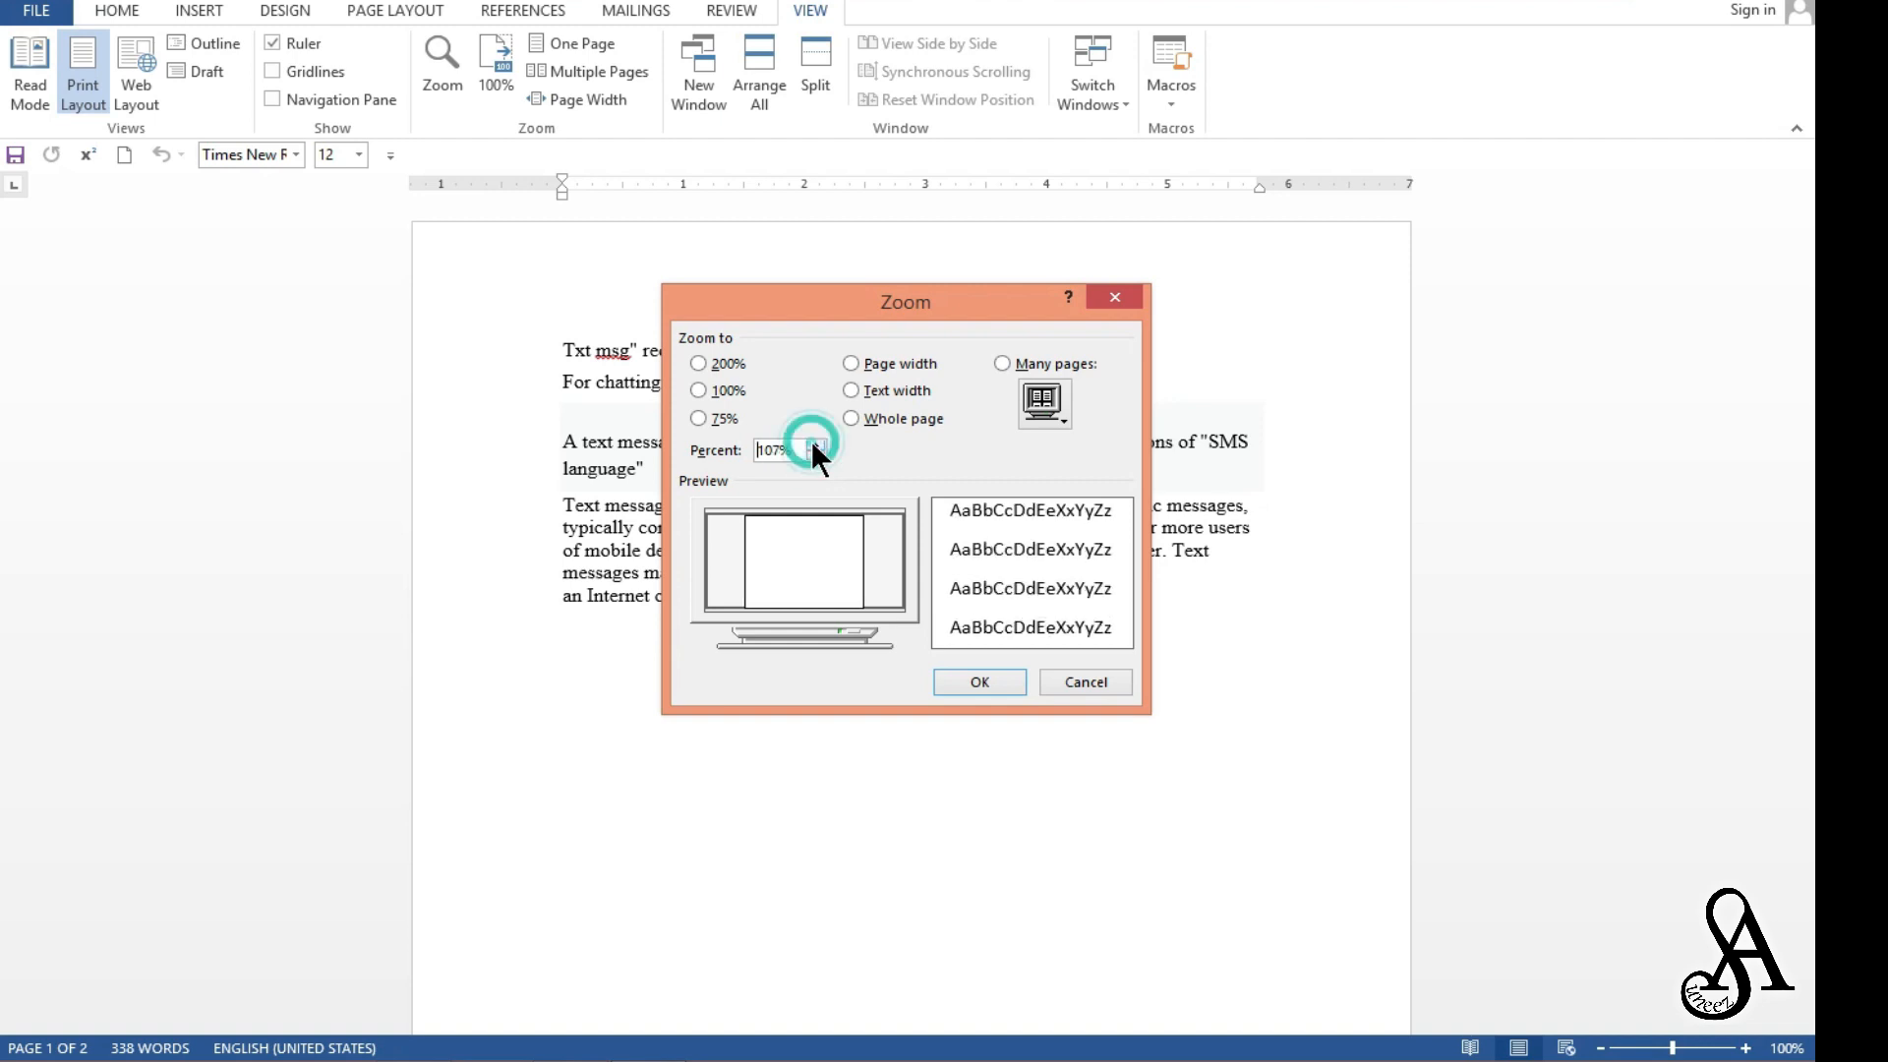
{"action": "left_click", "coordinate": [816, 444]}
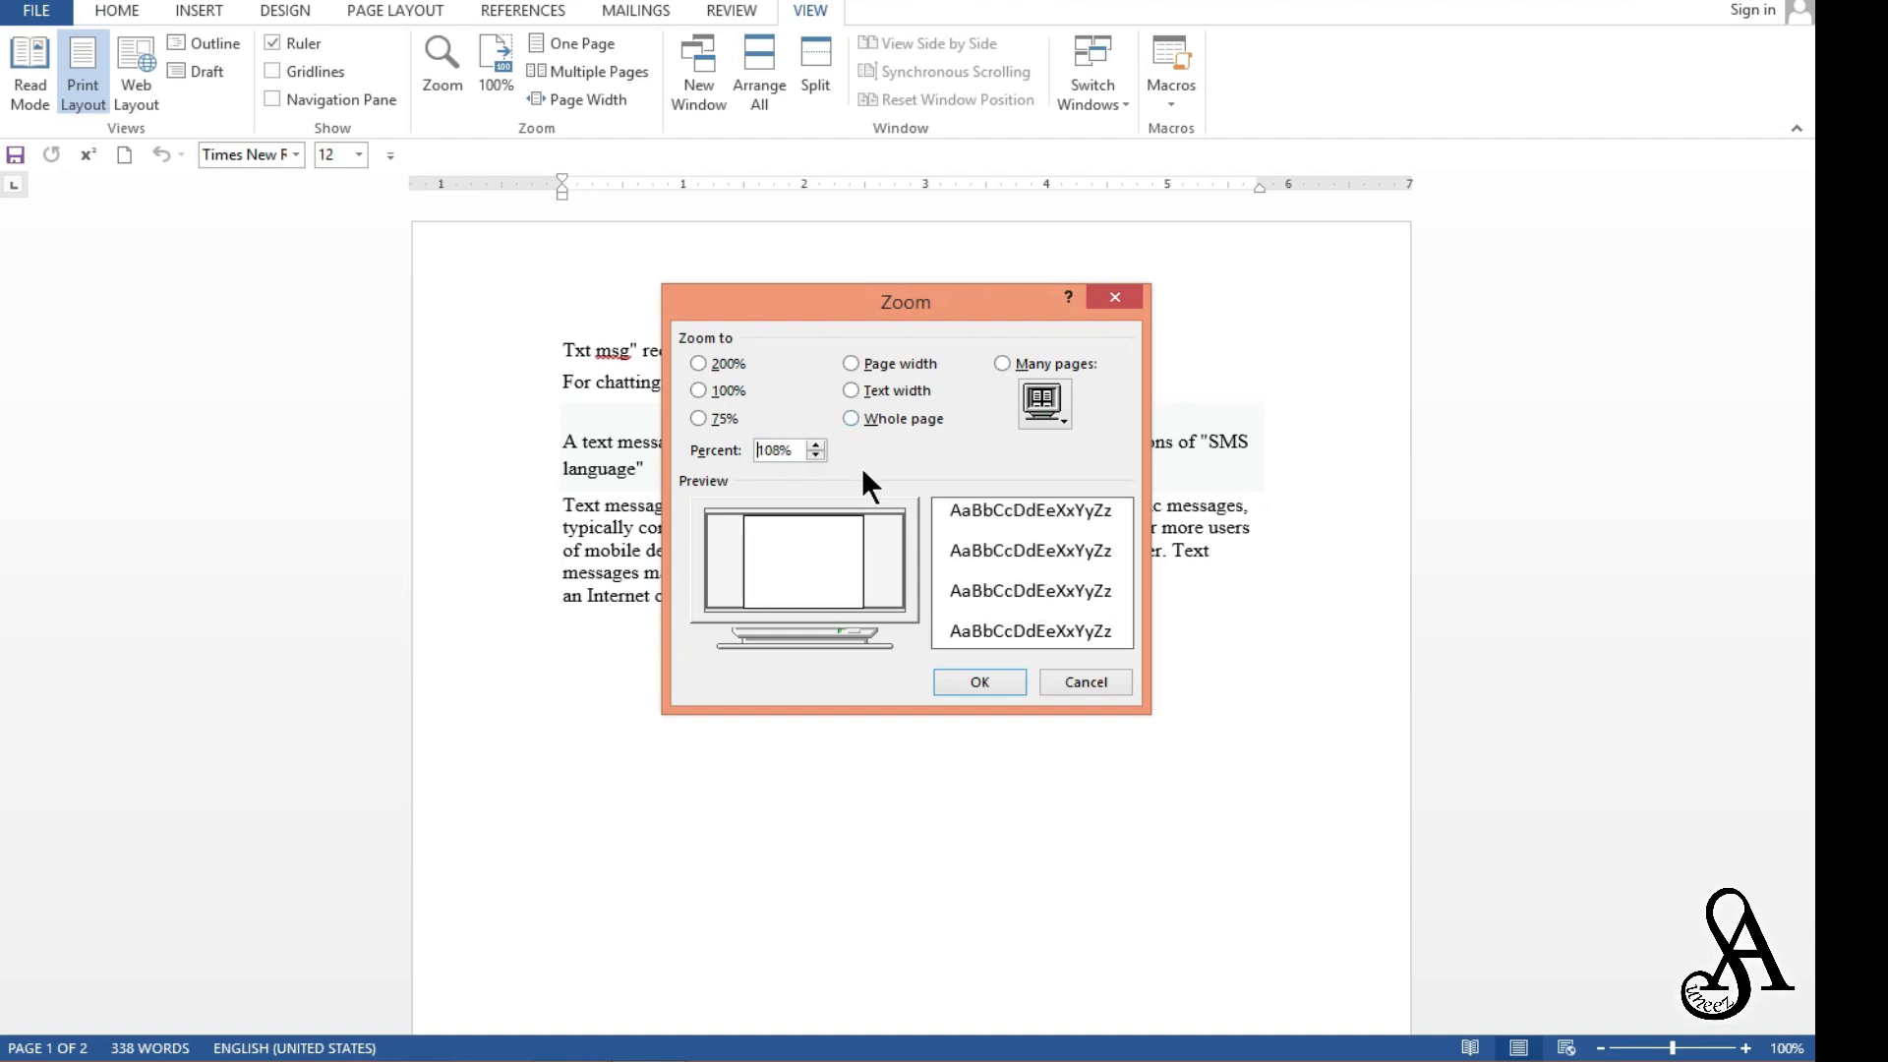
{"action": "left_click", "coordinate": [816, 444]}
{"action": "left_click", "coordinate": [816, 443]}
{"action": "left_click", "coordinate": [991, 681]}
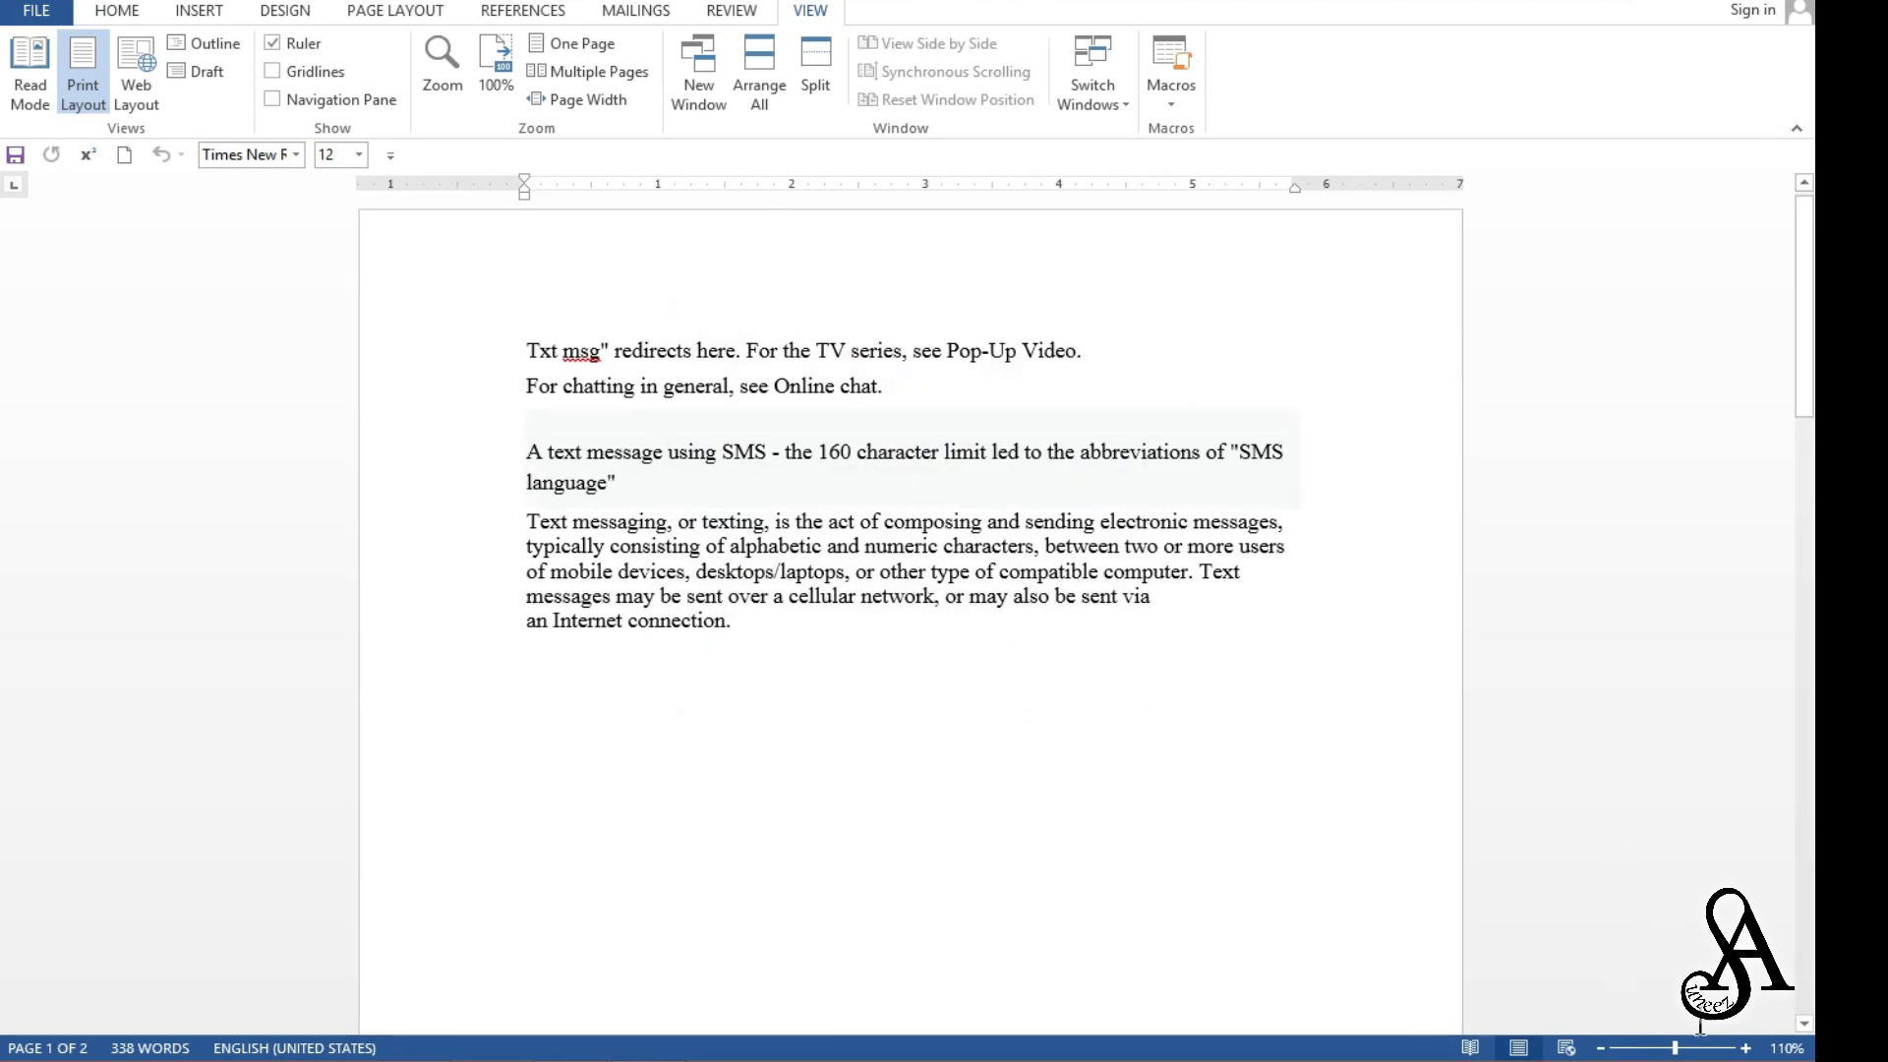
Zoom in on the document in 10% increments up to 170%.
{"action": "left_click", "coordinate": [1744, 1048]}
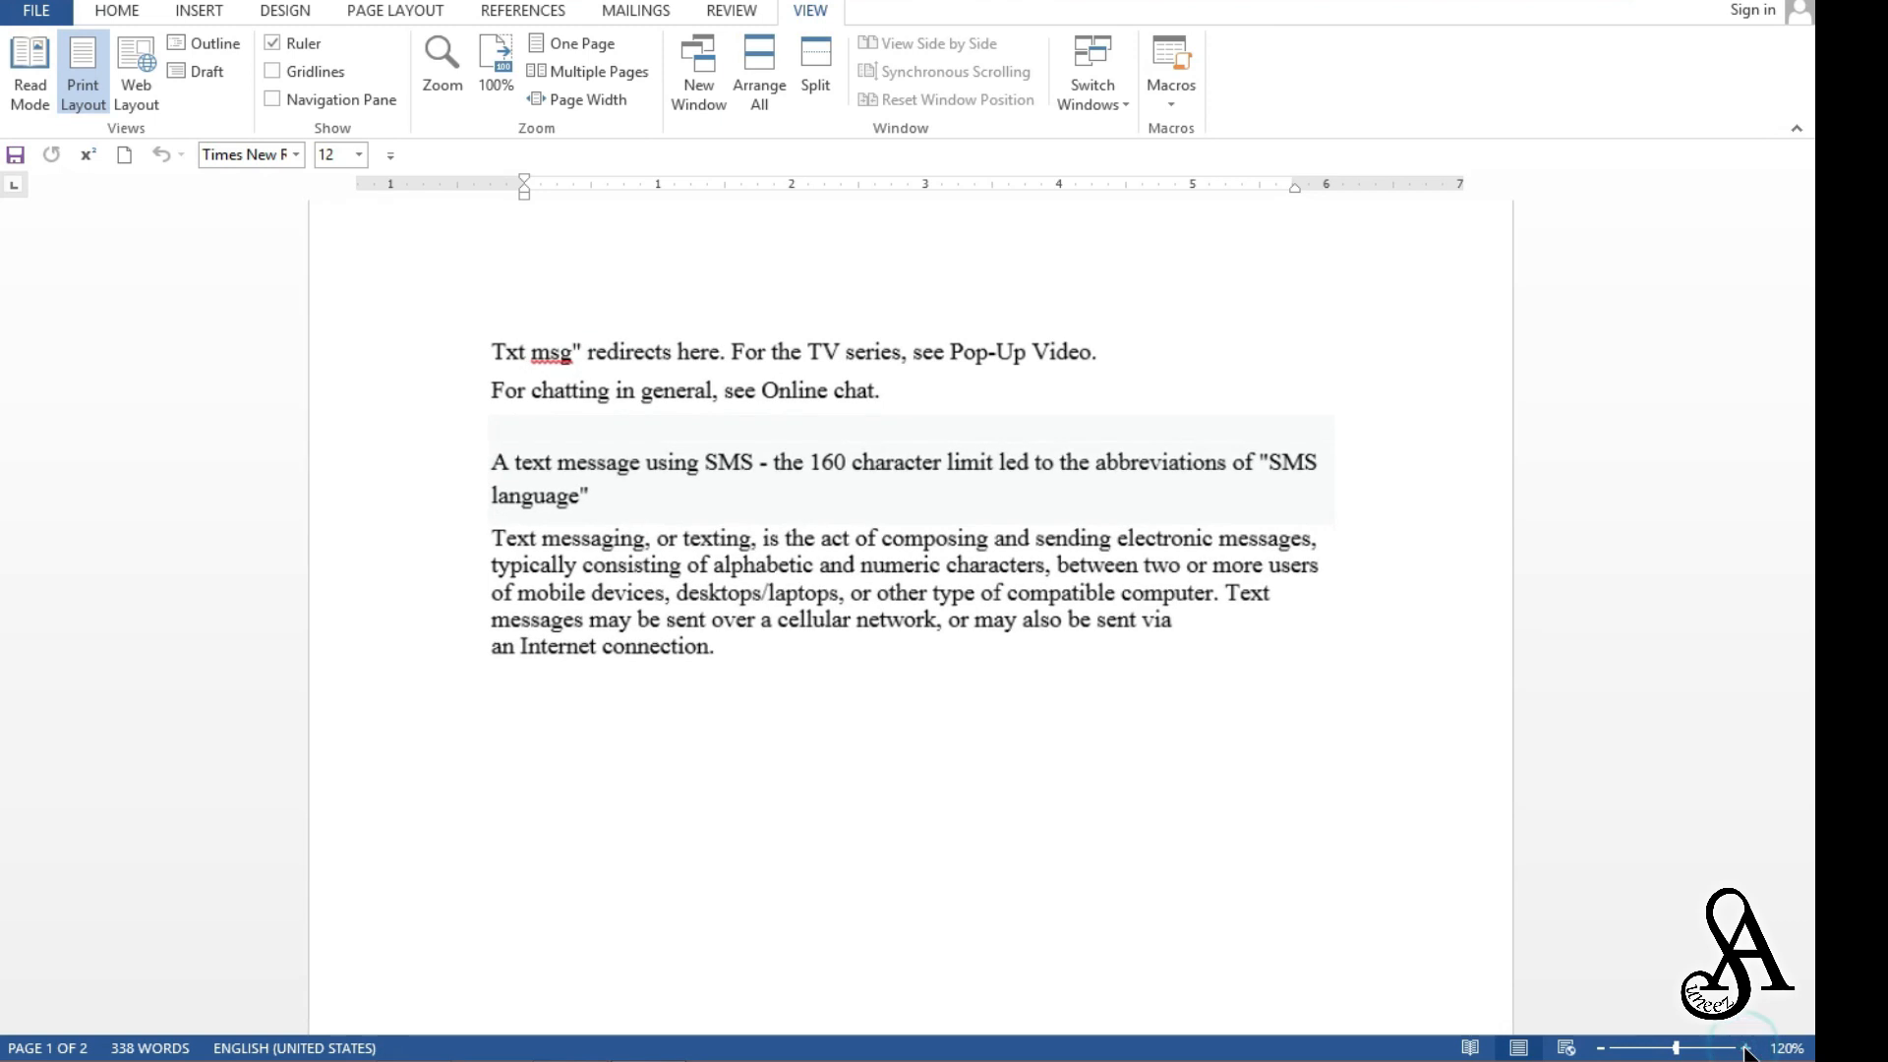
{"action": "left_click", "coordinate": [1744, 1048]}
{"action": "left_click", "coordinate": [1744, 1048]}
{"action": "left_click", "coordinate": [1745, 1048]}
{"action": "left_click", "coordinate": [1744, 1048]}
{"action": "left_click", "coordinate": [1745, 1048]}
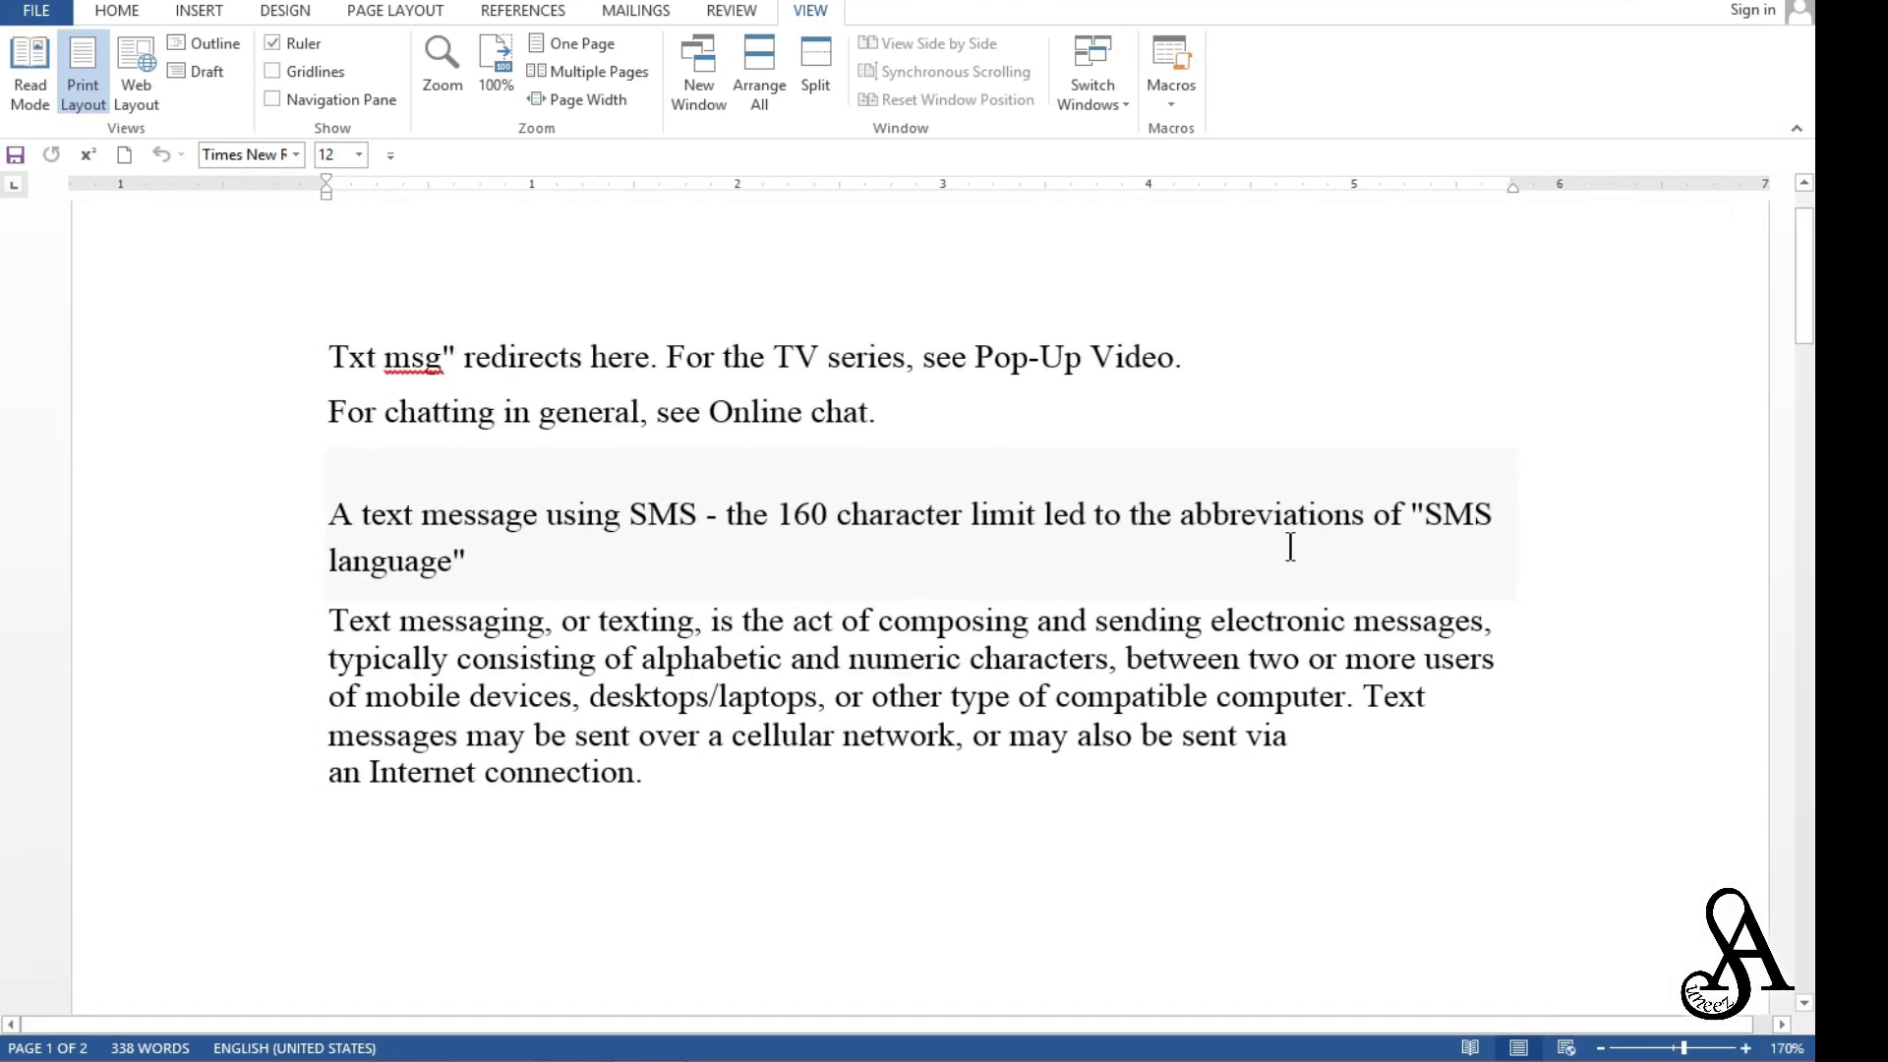
Zoom the document out in 10% increments to 140%.
{"action": "left_click", "coordinate": [1601, 1048]}
{"action": "left_click", "coordinate": [1601, 1048]}
{"action": "left_click", "coordinate": [1601, 1049]}
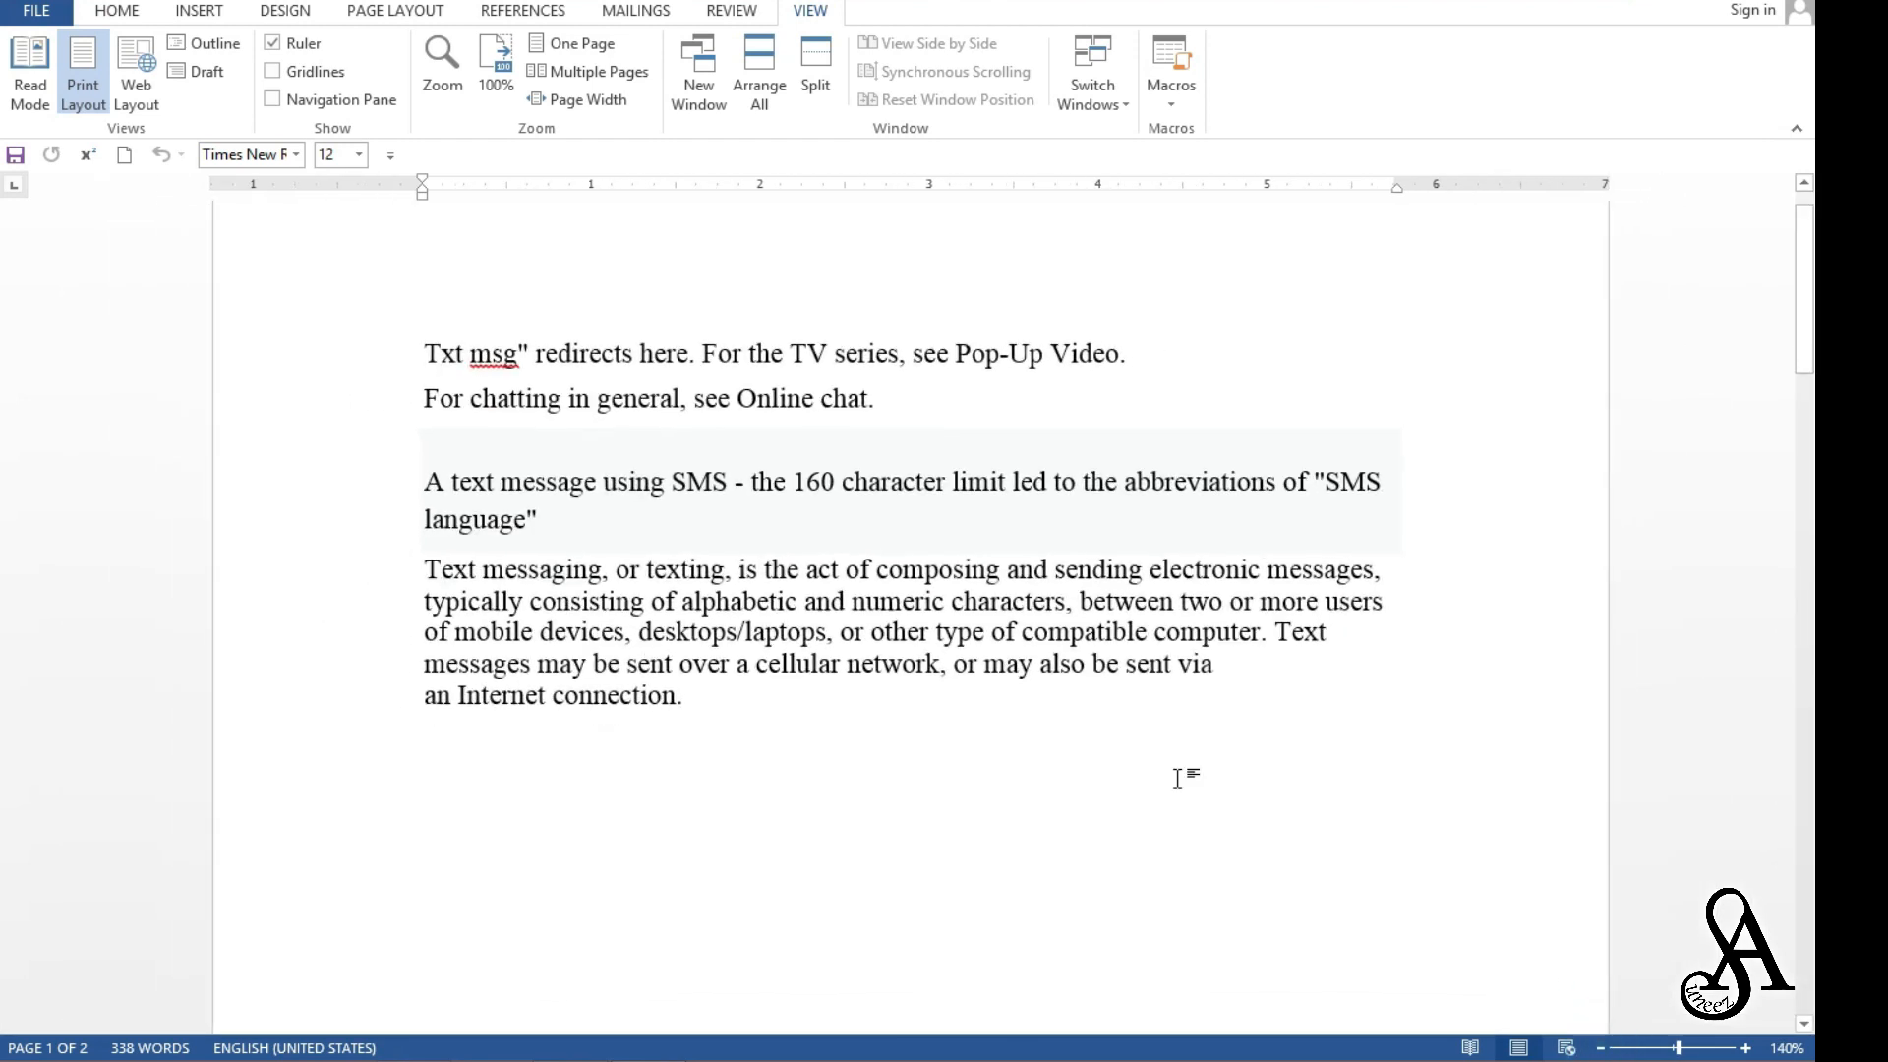
Reset the document zoom to 100% and enlarge it in 10% increments to 140%.
{"action": "left_click", "coordinate": [496, 57]}
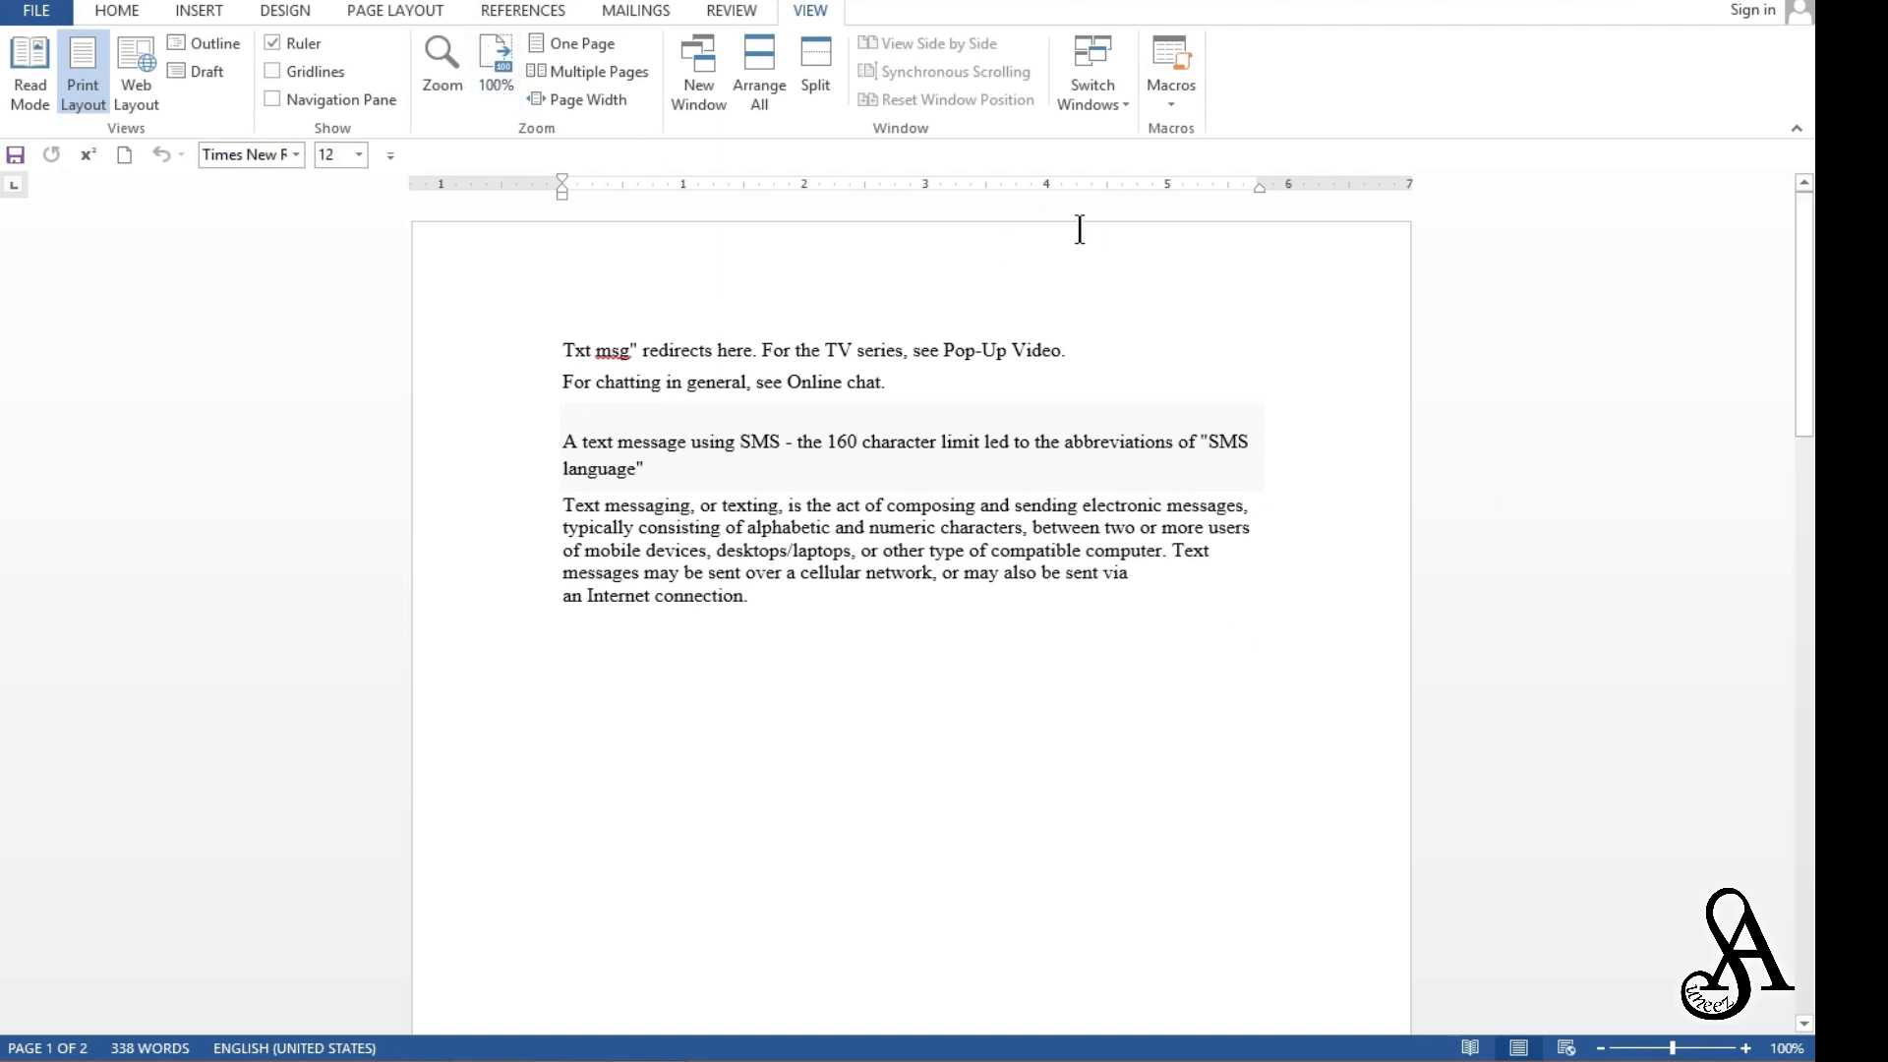
{"action": "left_click", "coordinate": [1746, 1048]}
{"action": "left_click", "coordinate": [1746, 1048]}
{"action": "left_click", "coordinate": [1747, 1048]}
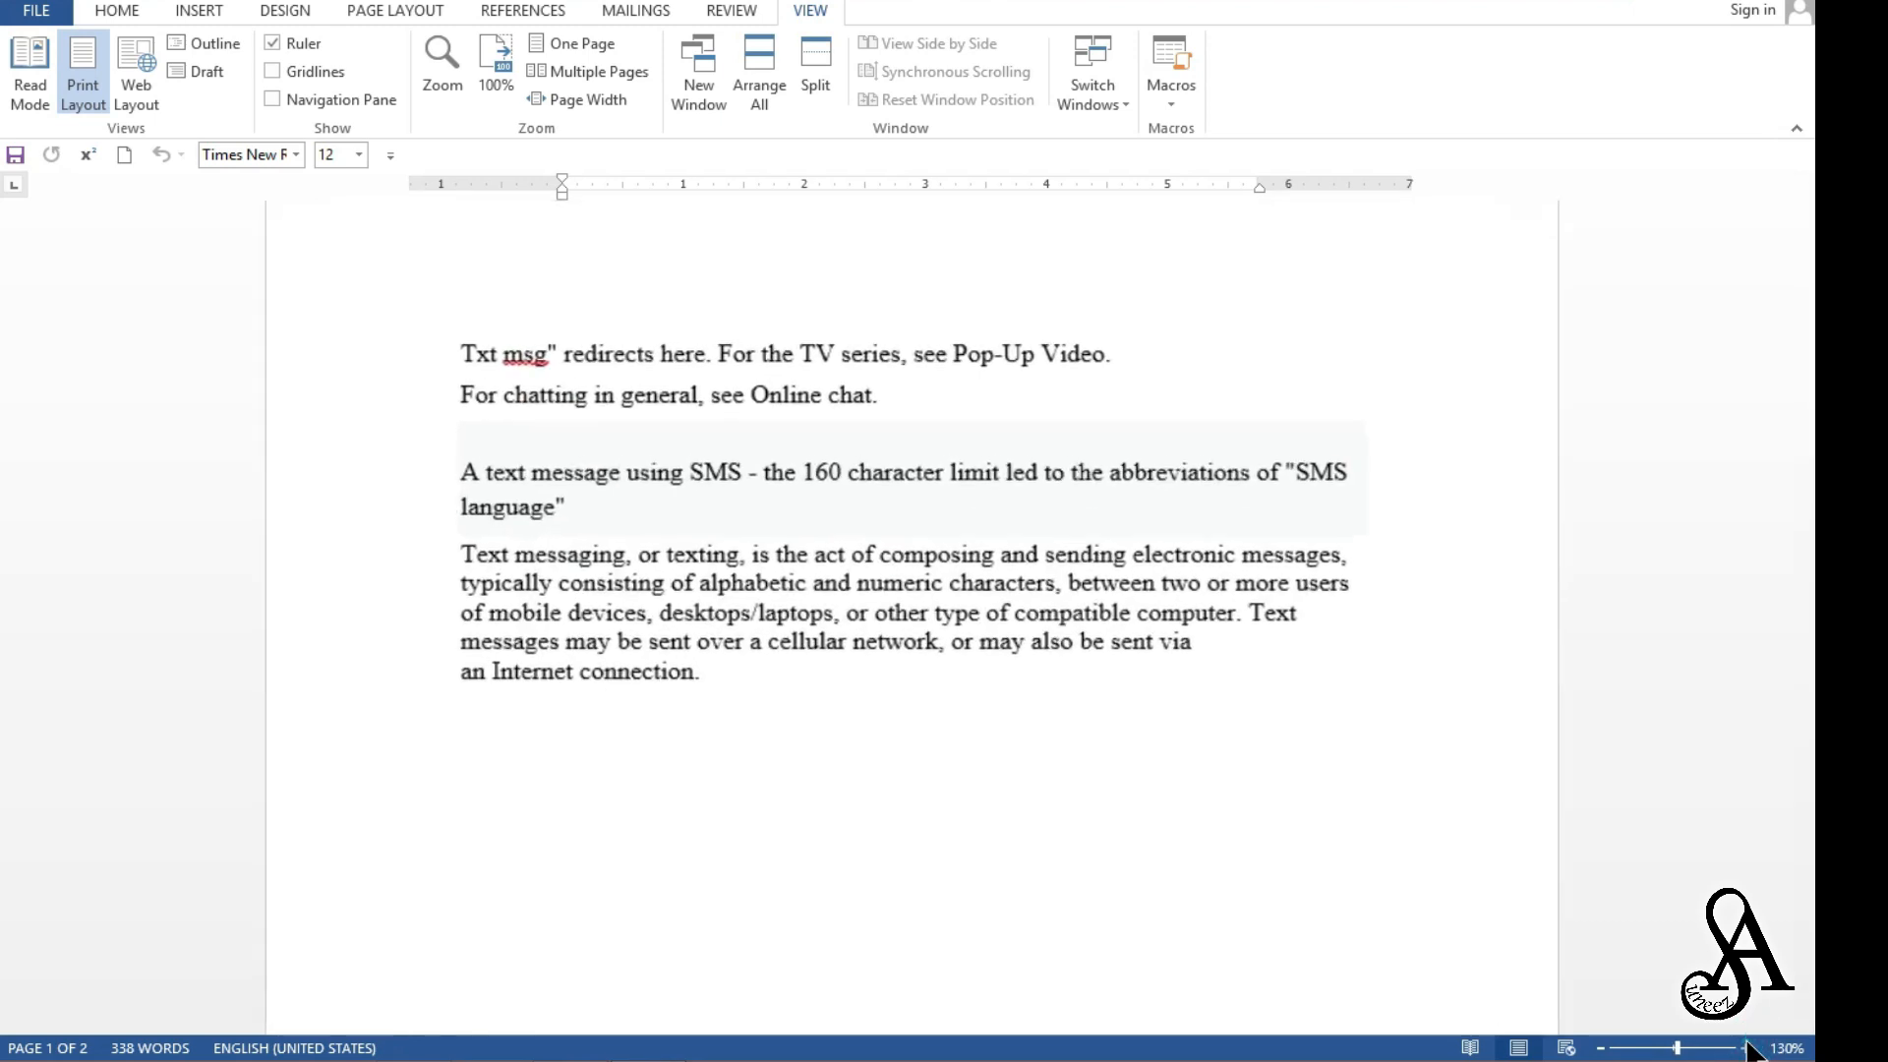
{"action": "left_click", "coordinate": [1746, 1048]}
Fit one whole page in the window, view page 2, and display multiple pages side by side.
{"action": "left_click", "coordinate": [553, 39]}
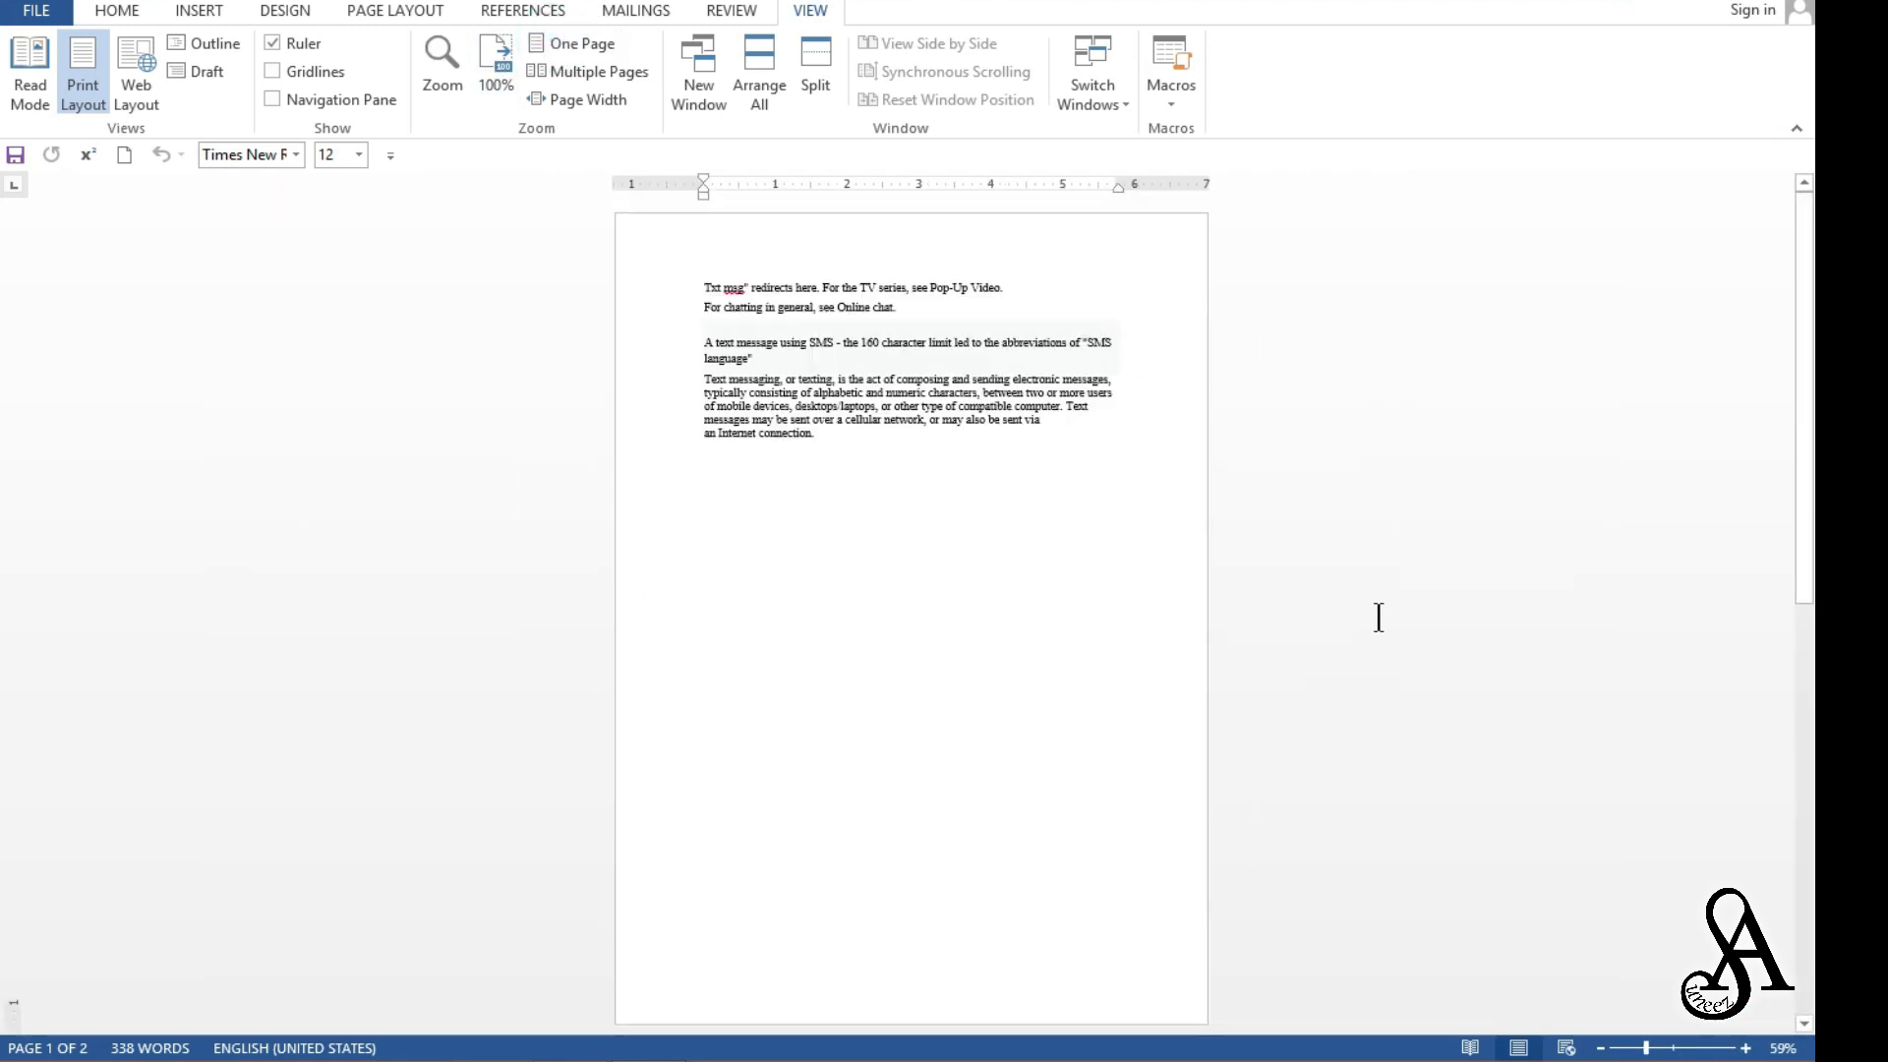
{"action": "scroll", "coordinate": [1378, 618], "scroll_direction": "down", "scroll_amount": 3}
{"action": "scroll", "coordinate": [1379, 617], "scroll_direction": "down", "scroll_amount": 10}
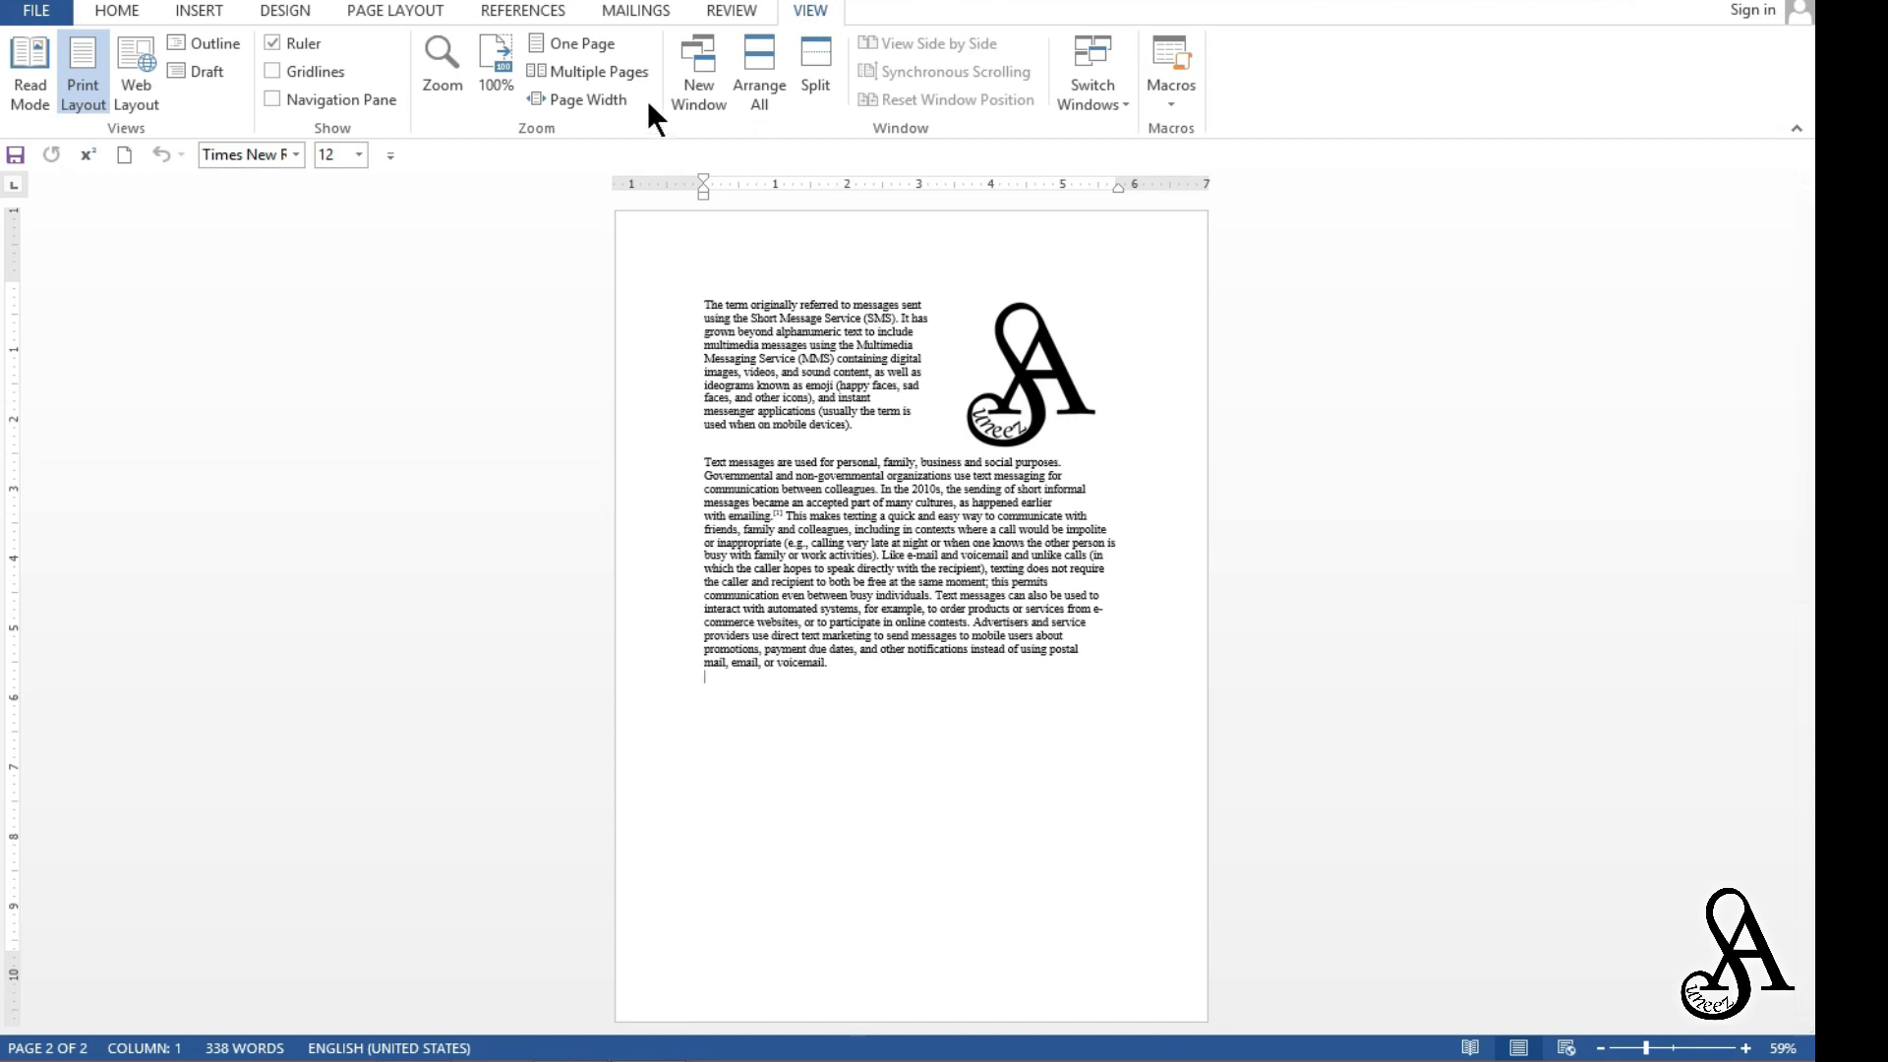
{"action": "left_click", "coordinate": [594, 51]}
{"action": "left_click", "coordinate": [568, 80]}
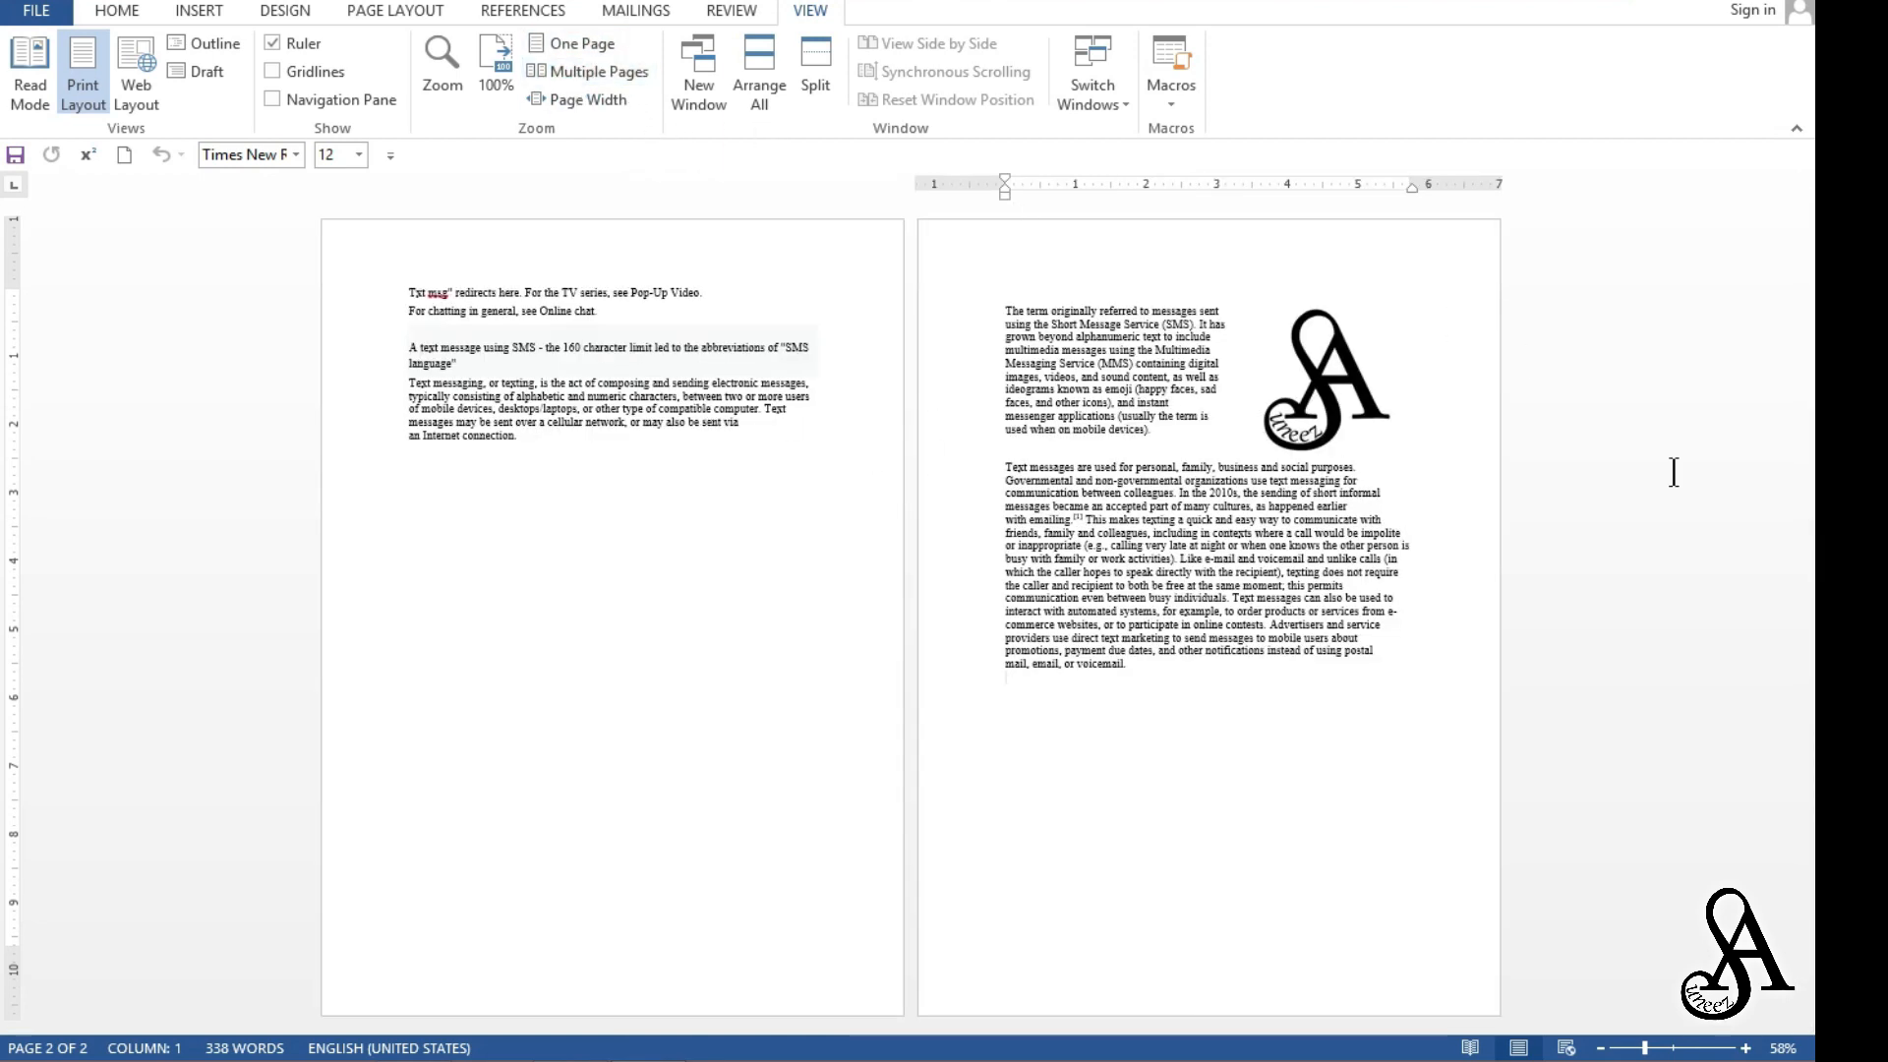
Zoom the document to page width and return to the start of page 1.
{"action": "left_click", "coordinate": [588, 100]}
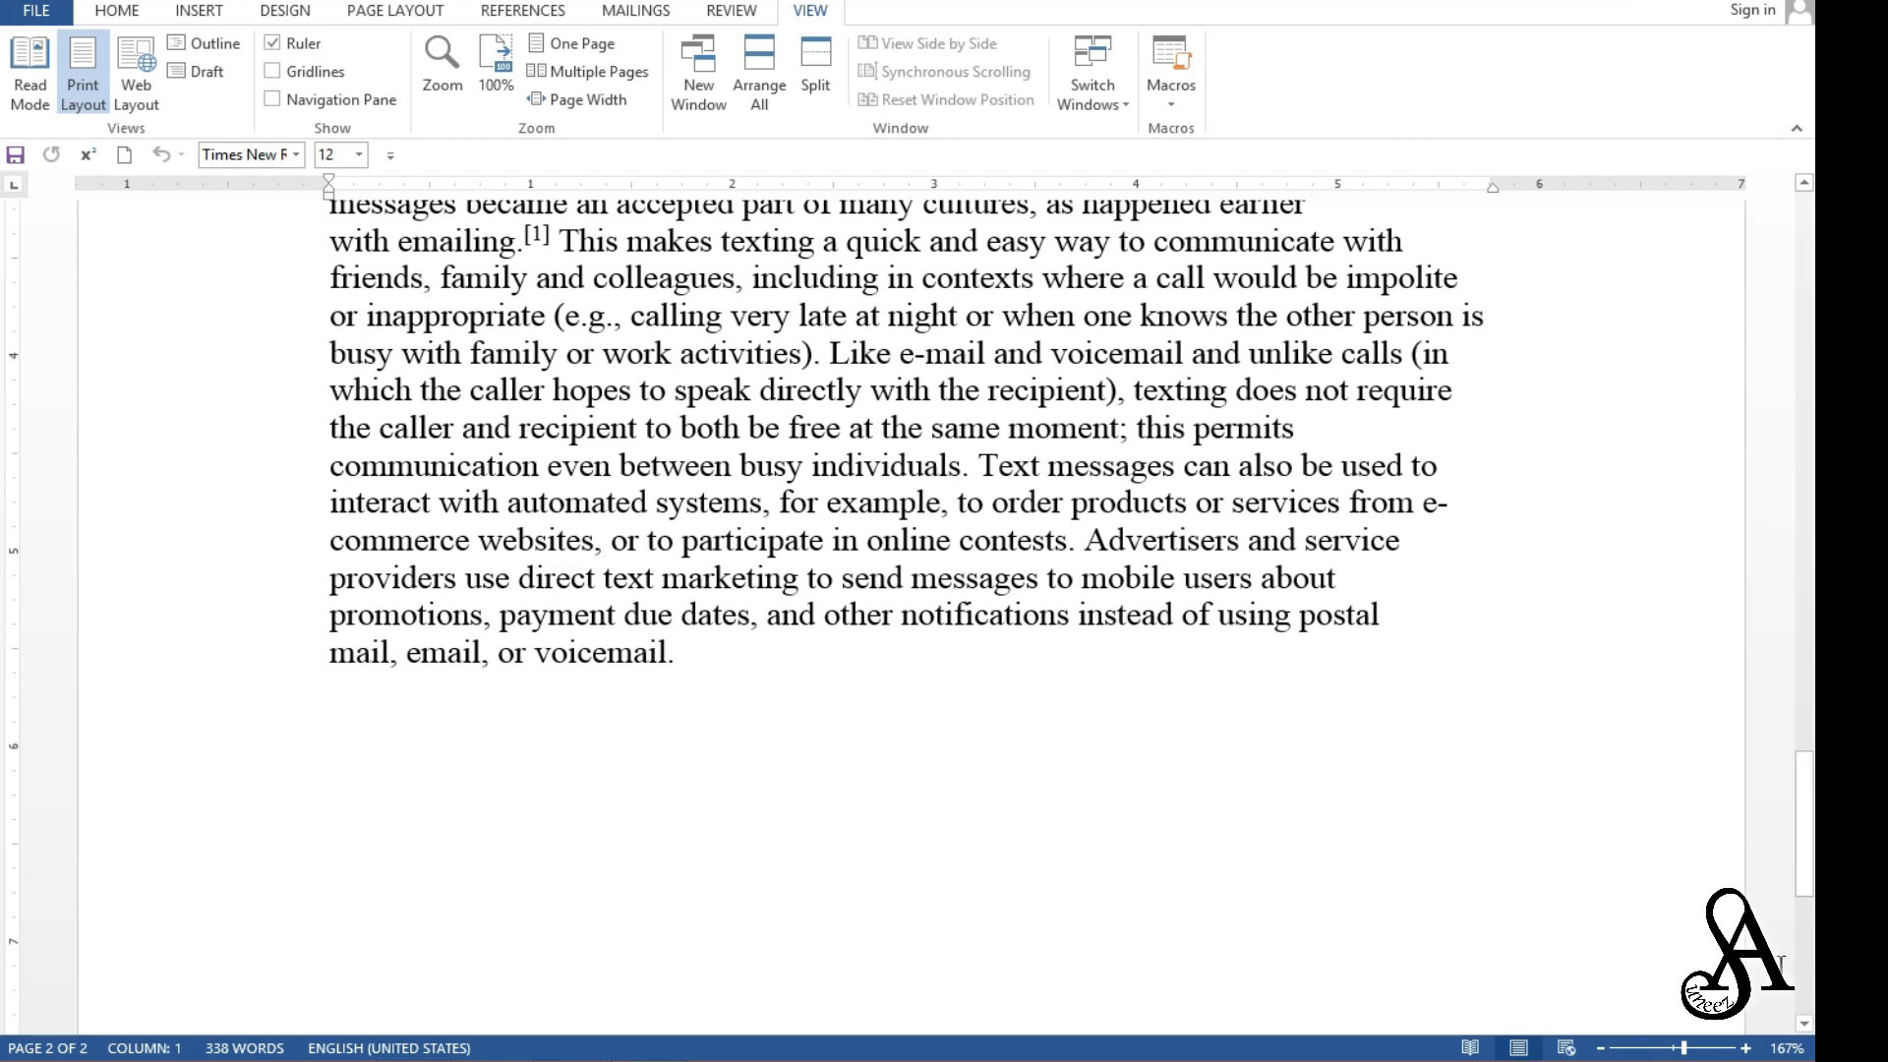
{"action": "scroll", "coordinate": [1460, 829], "scroll_direction": "up", "scroll_amount": 20}
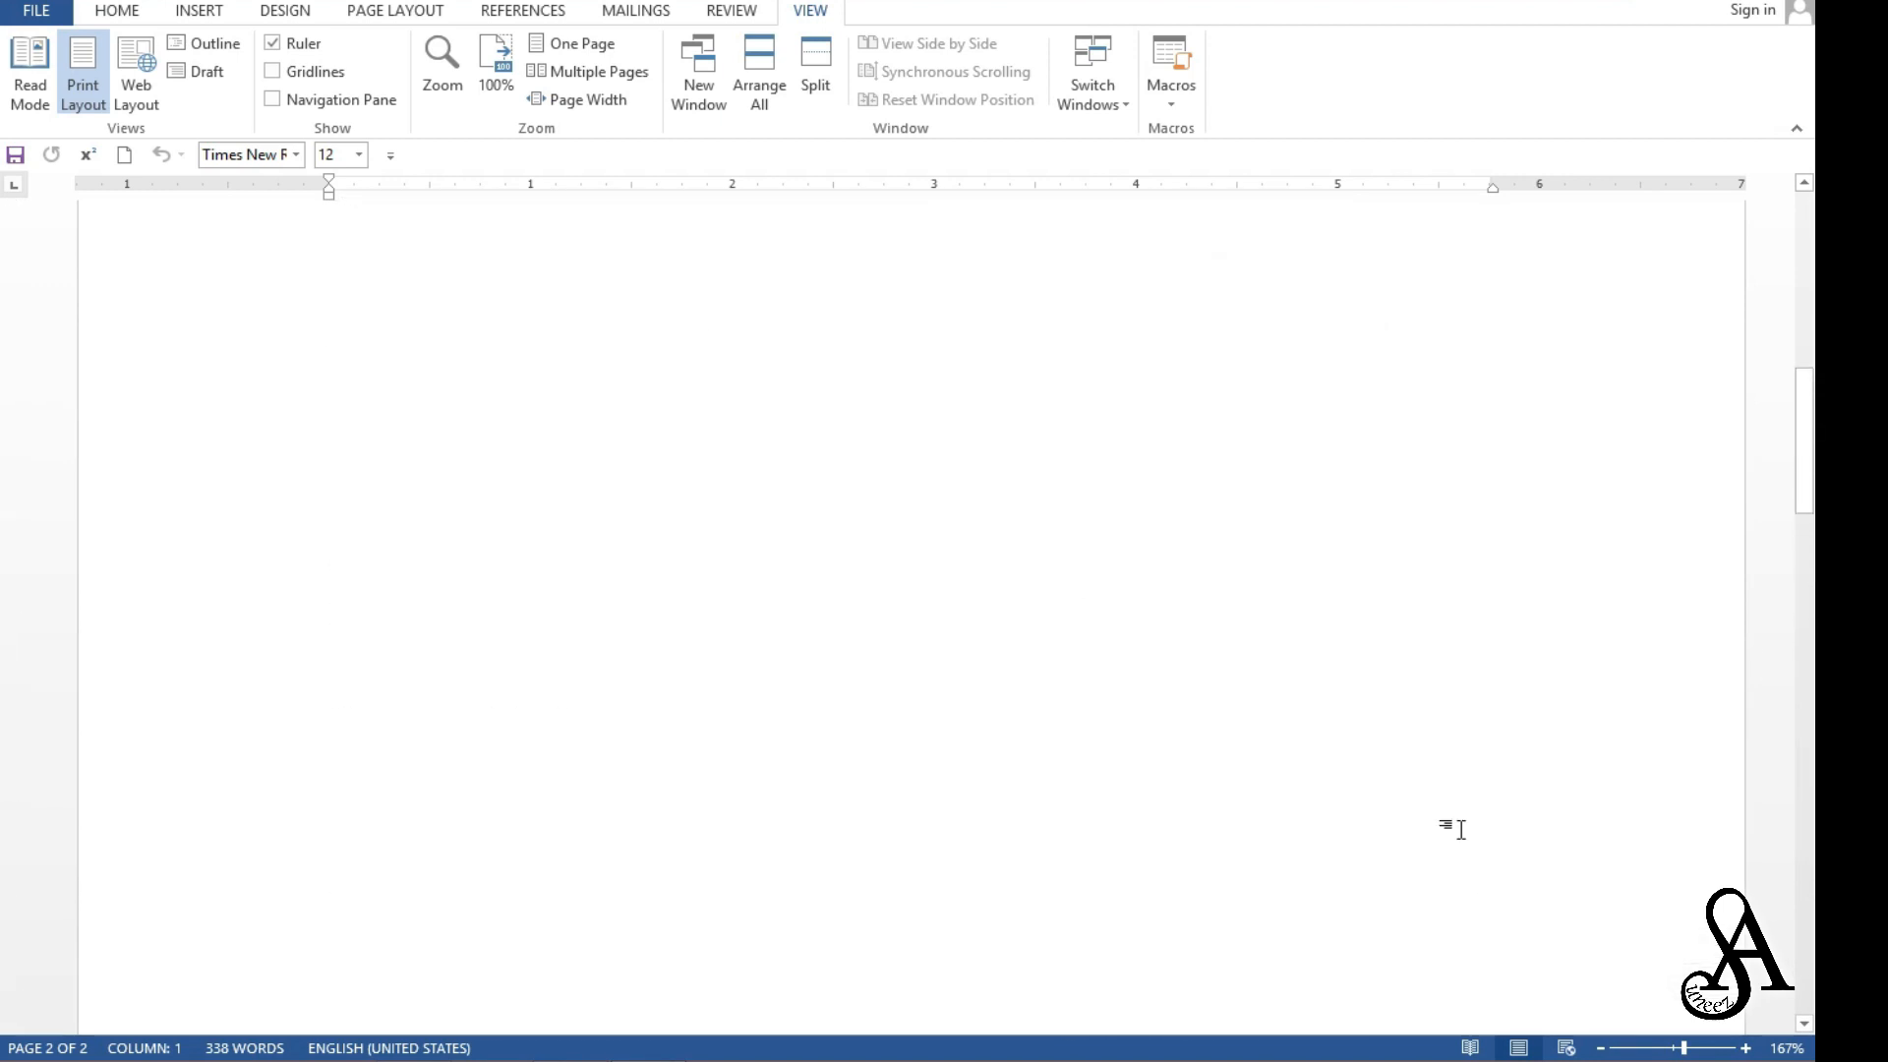
{"action": "scroll", "coordinate": [1461, 828], "scroll_direction": "up", "scroll_amount": 1}
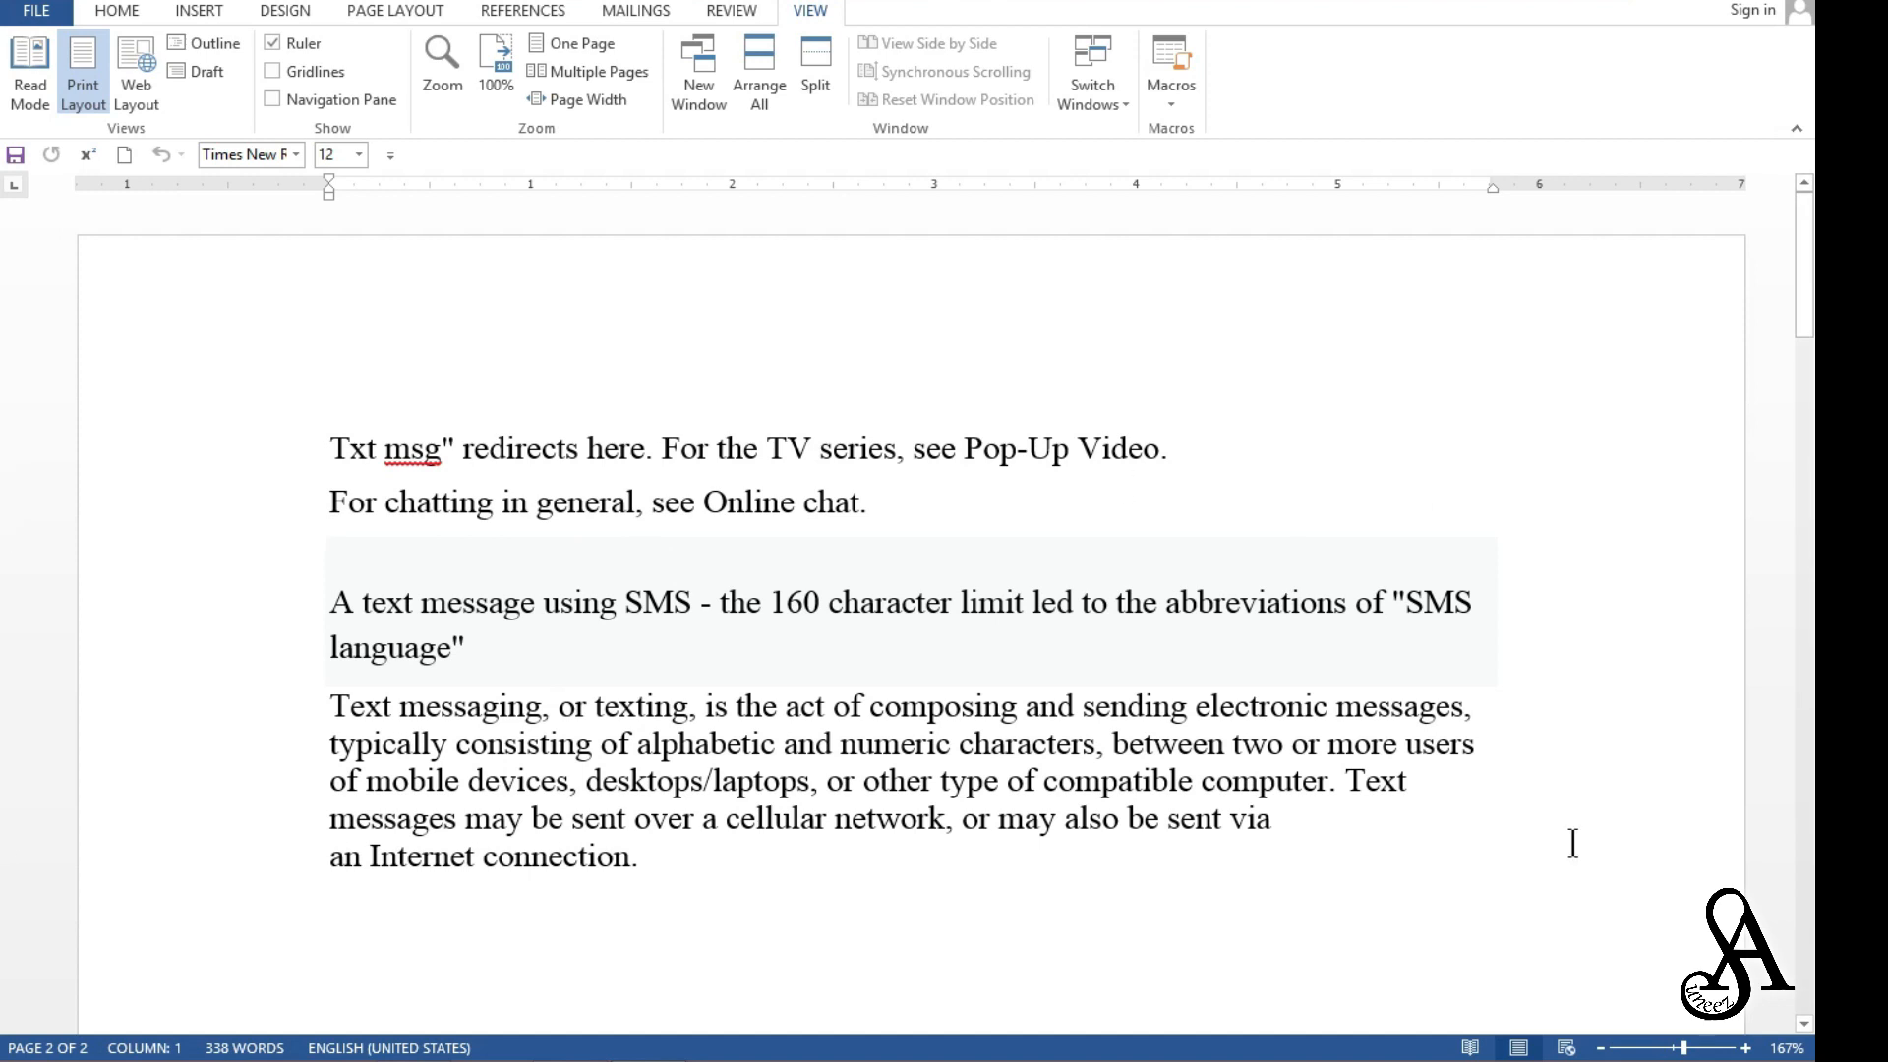
Create a second window of the Txt msg document and view the list of open windows from it.
{"action": "left_click", "coordinate": [702, 62]}
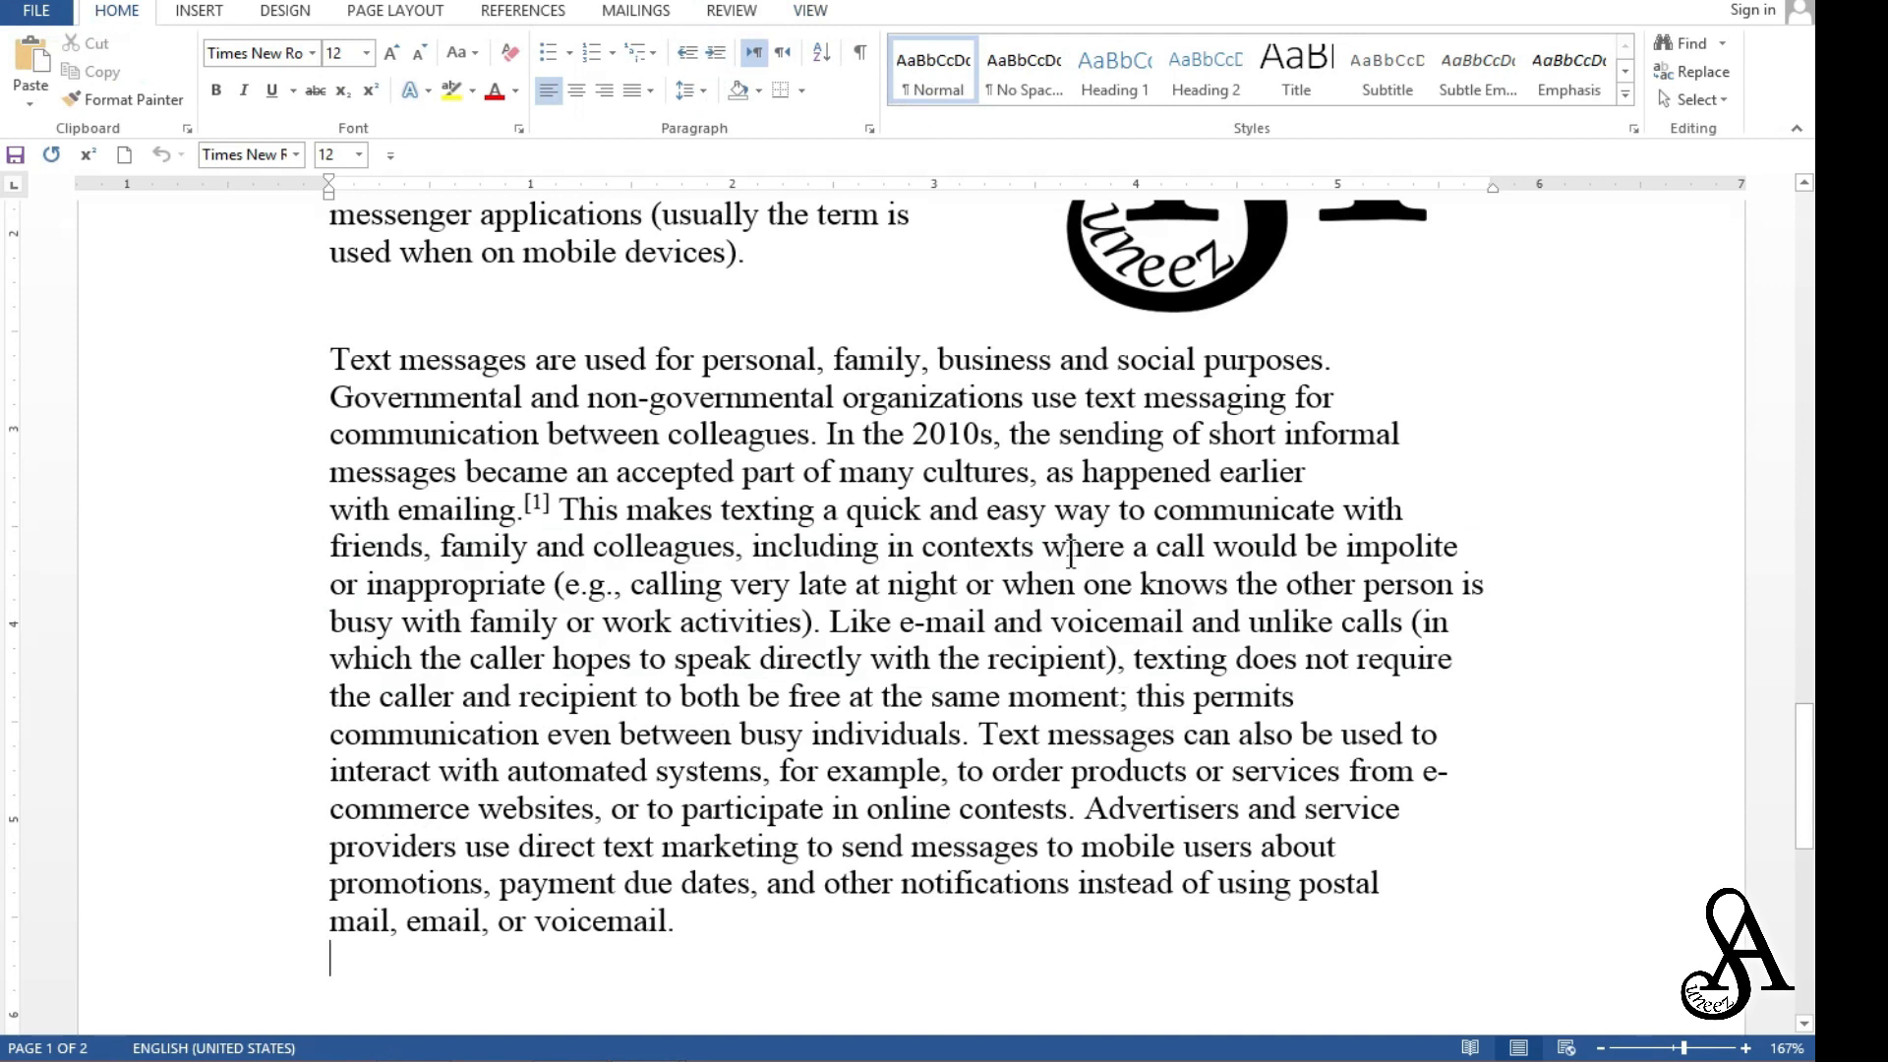
{"action": "left_click", "coordinate": [1713, 1]}
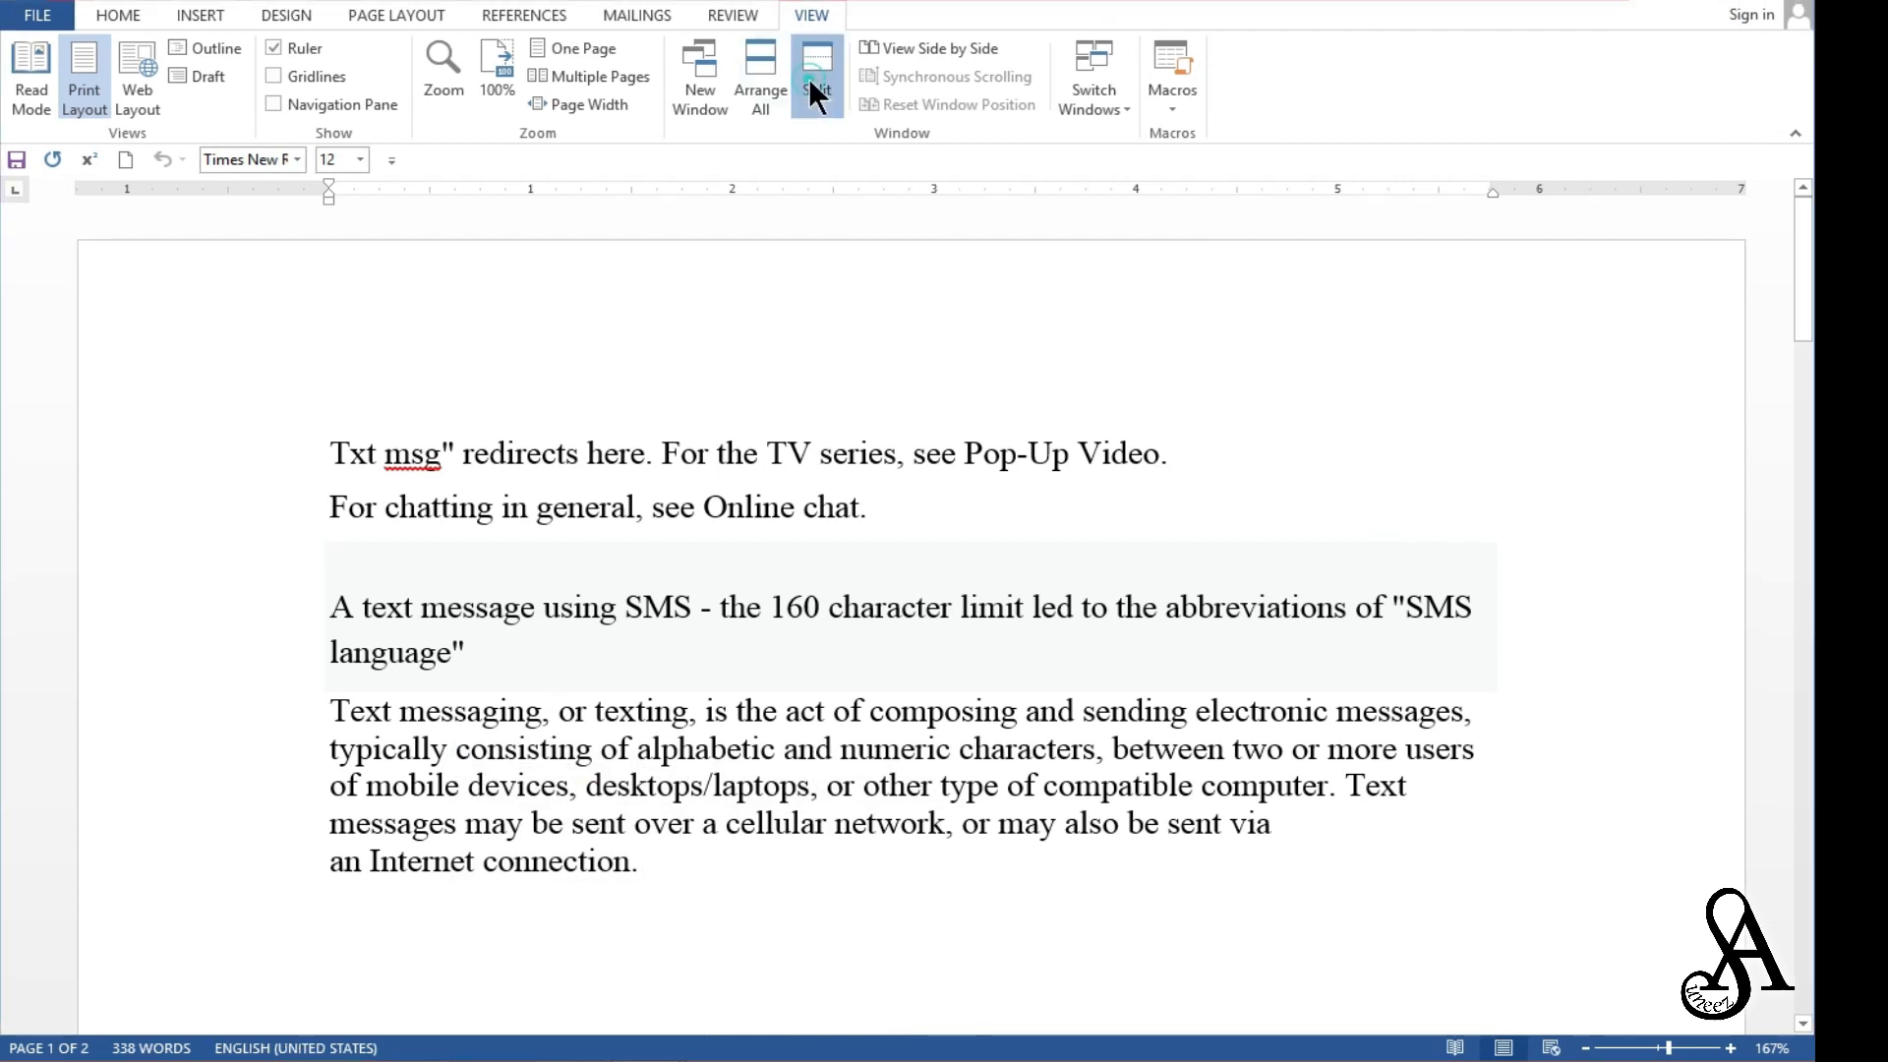
{"action": "left_click", "coordinate": [815, 73]}
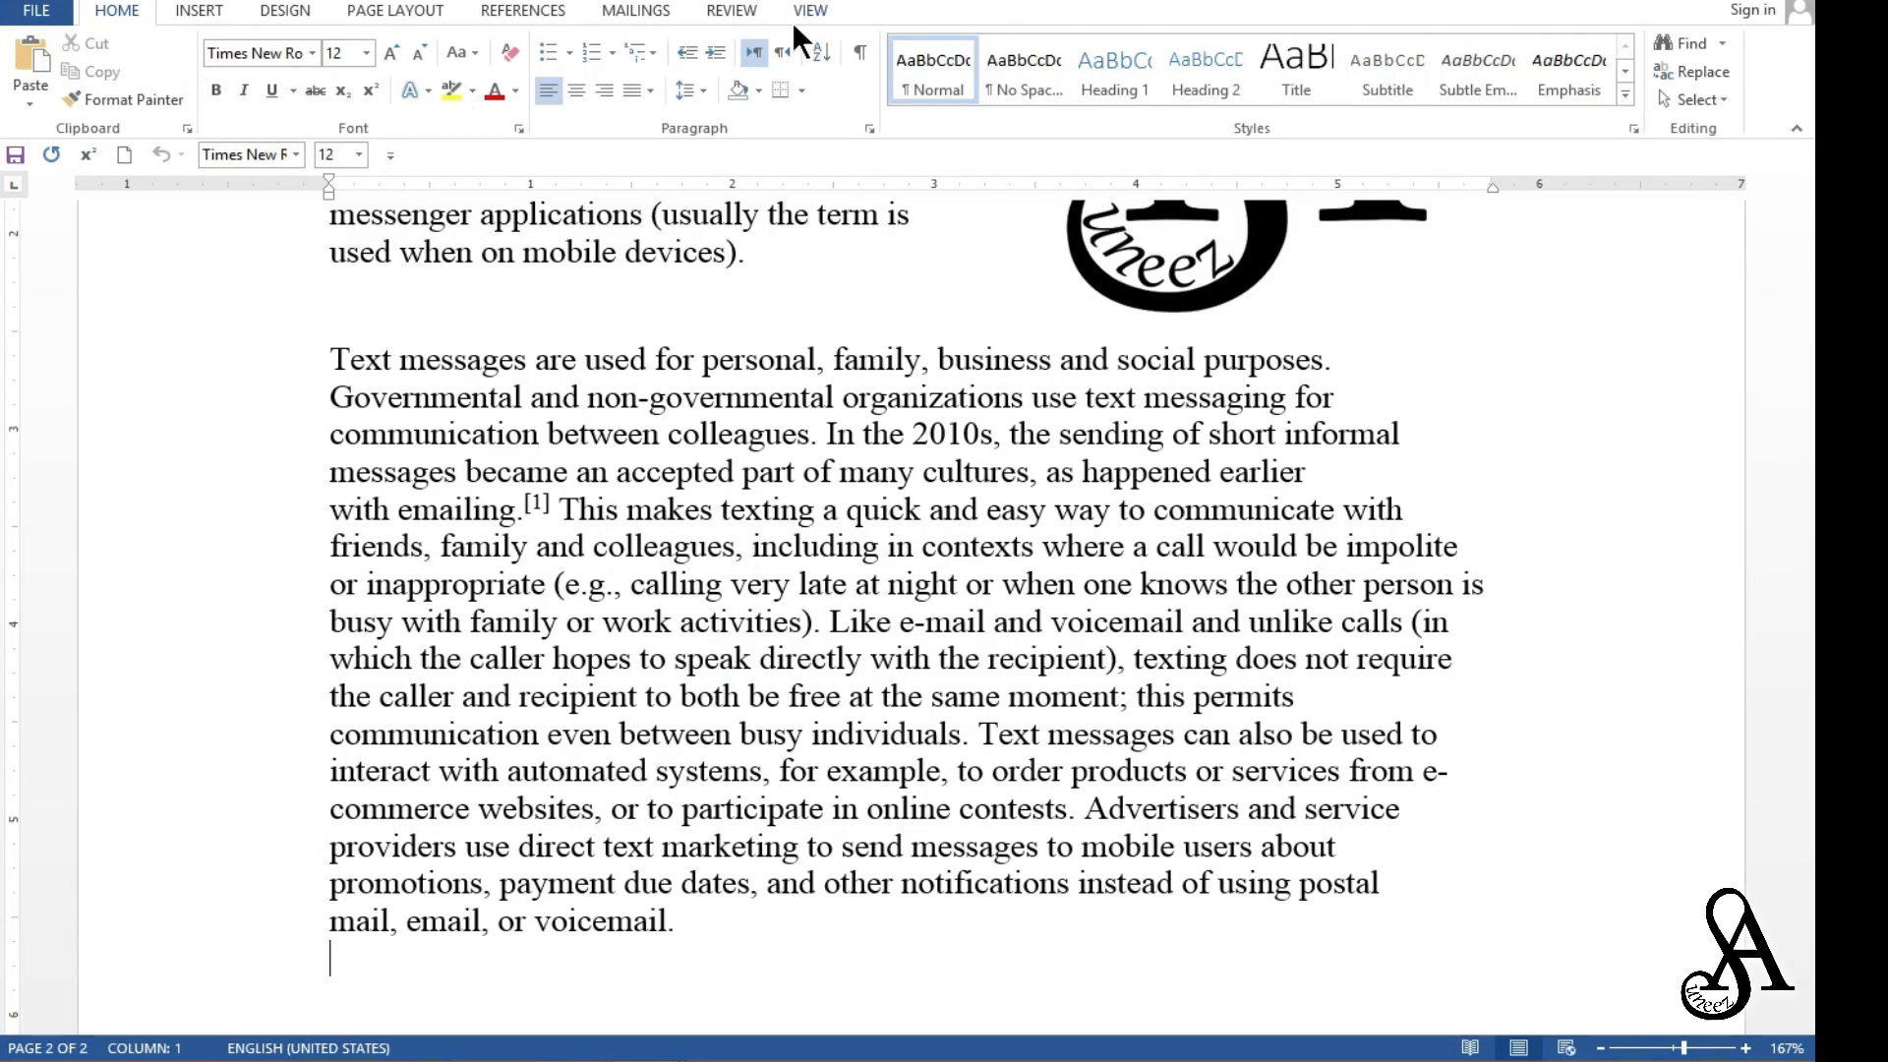
{"action": "left_click", "coordinate": [799, 11]}
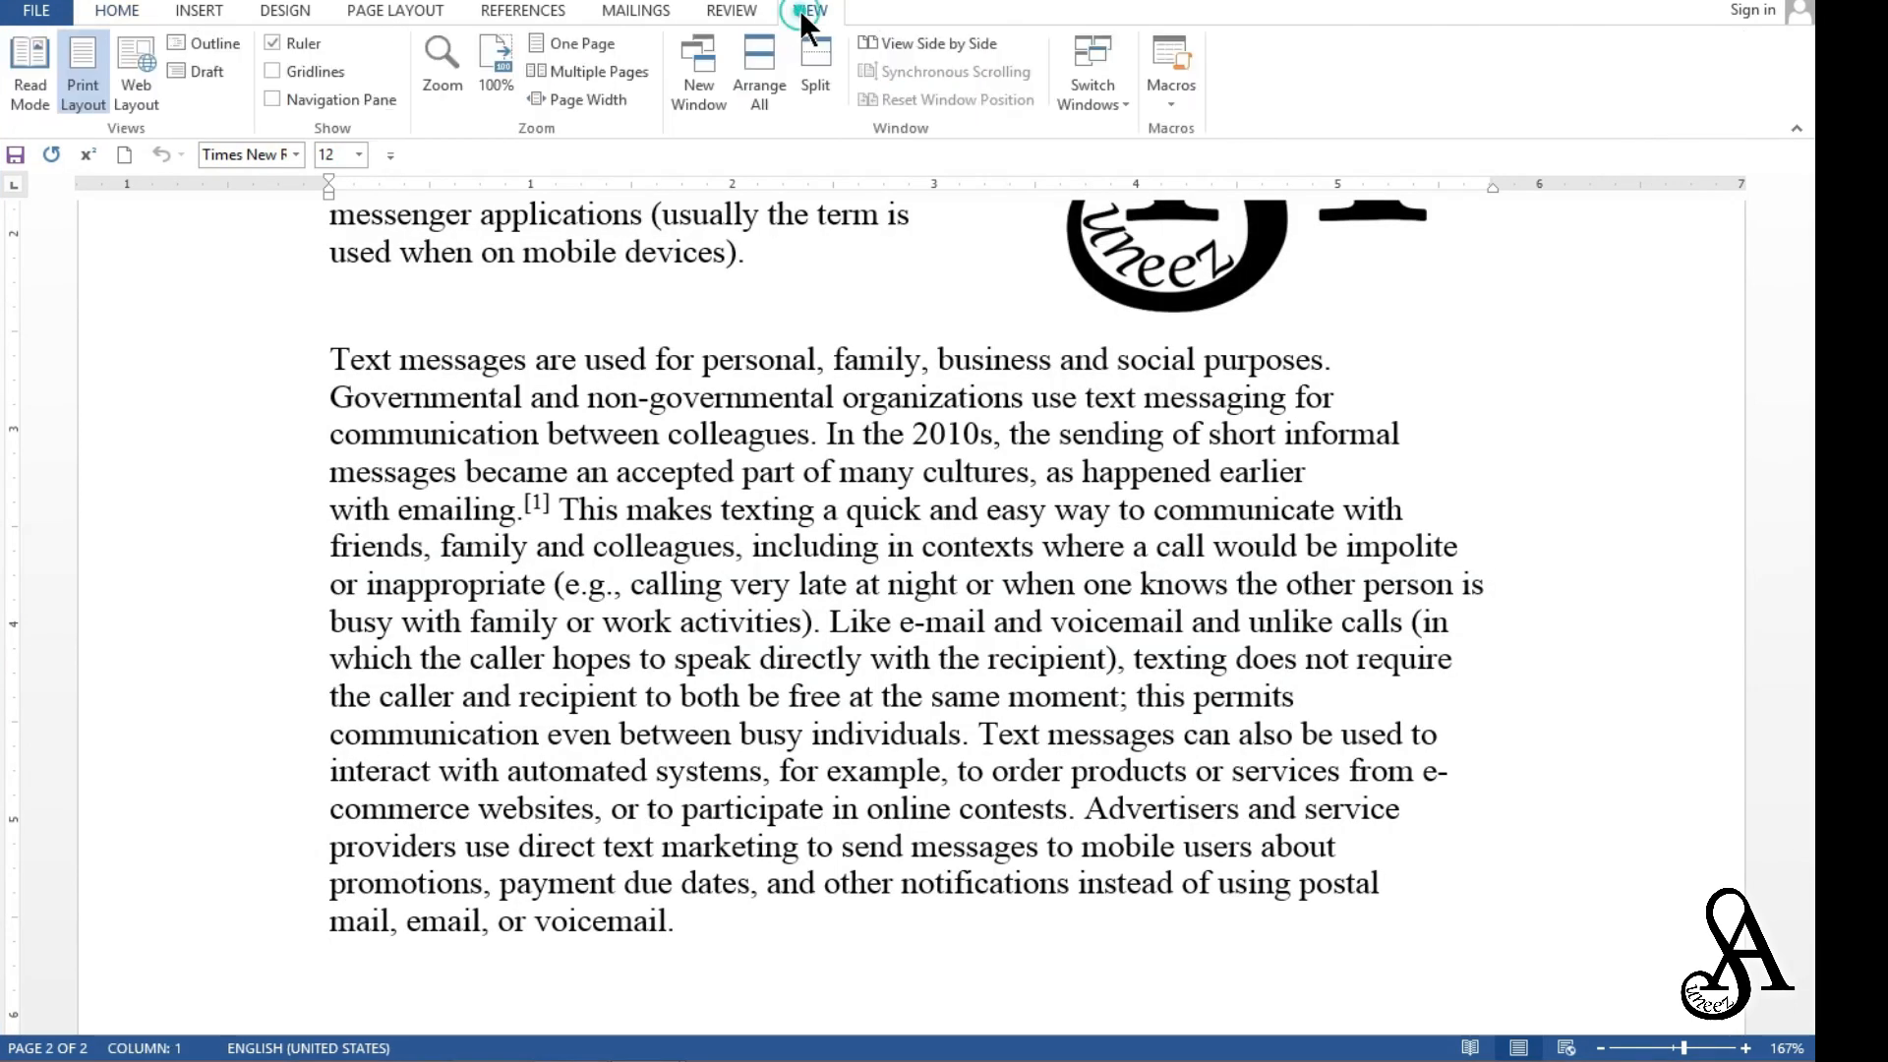
{"action": "left_click", "coordinate": [1124, 104]}
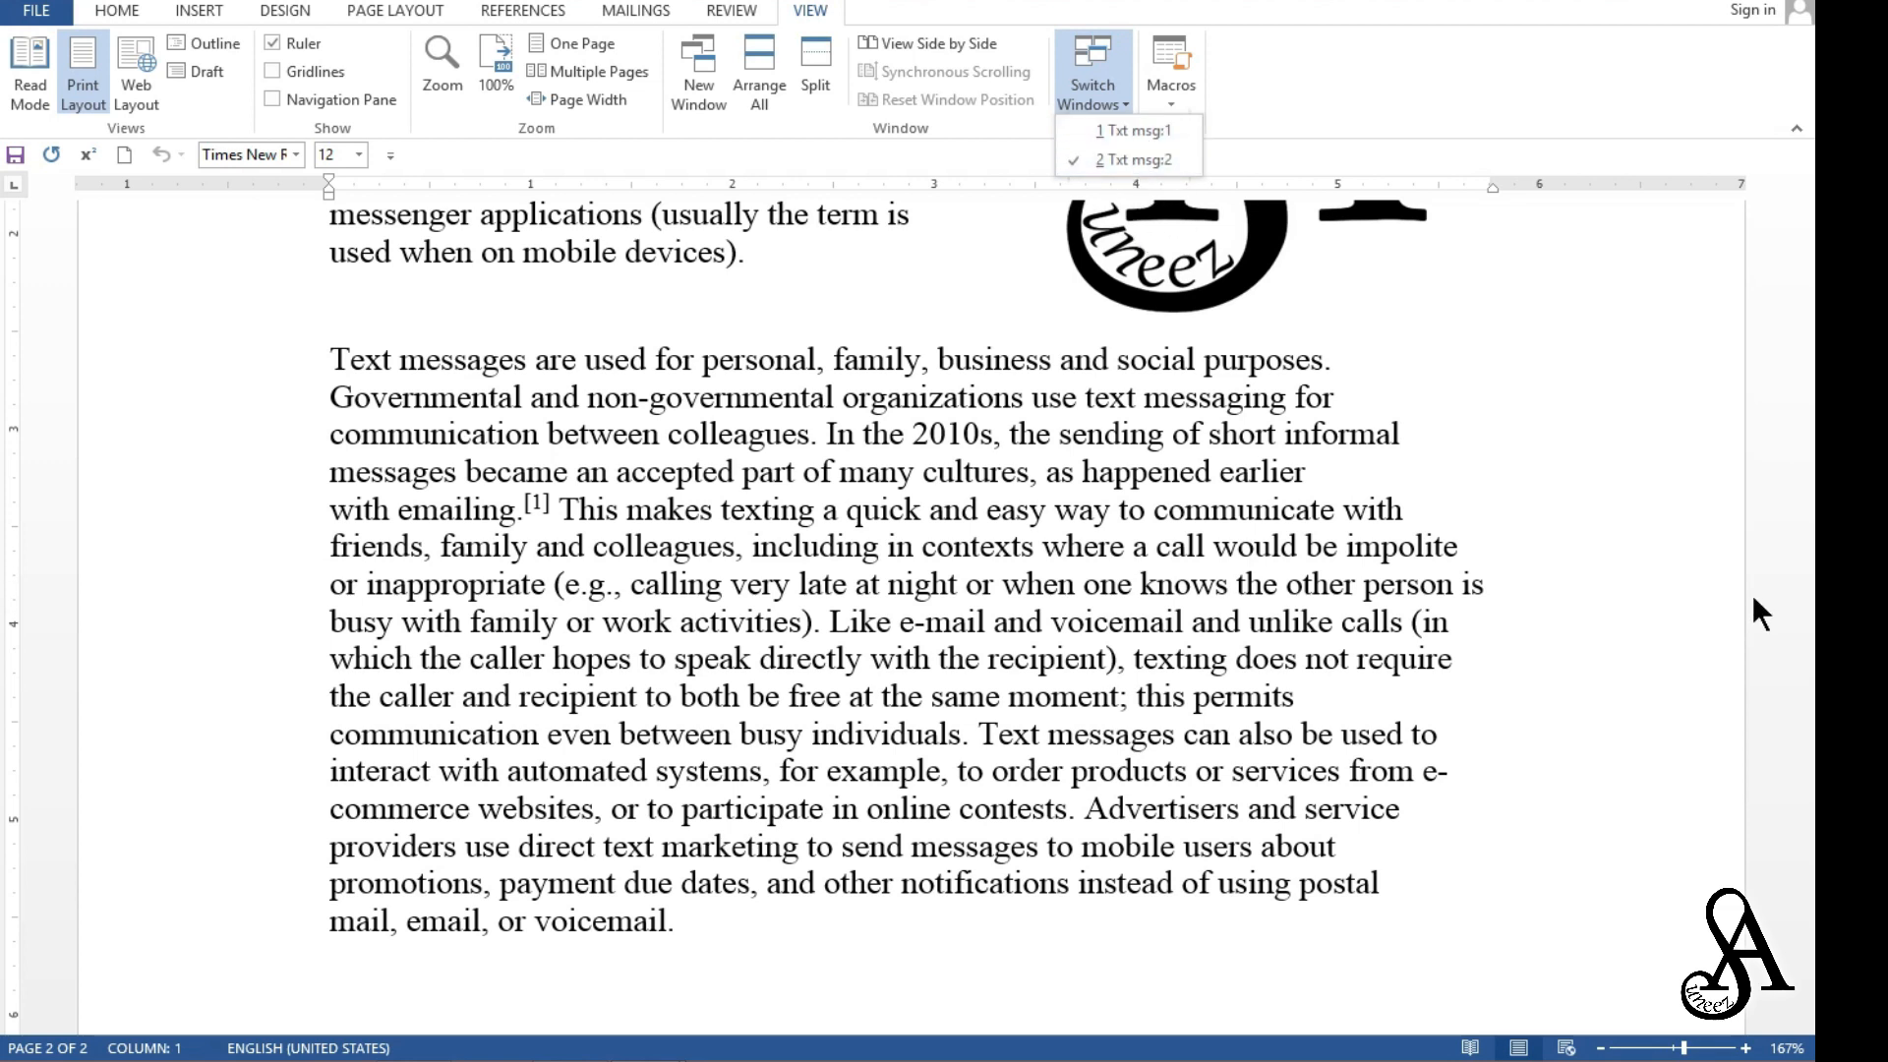
{"action": "left_click", "coordinate": [1518, 592]}
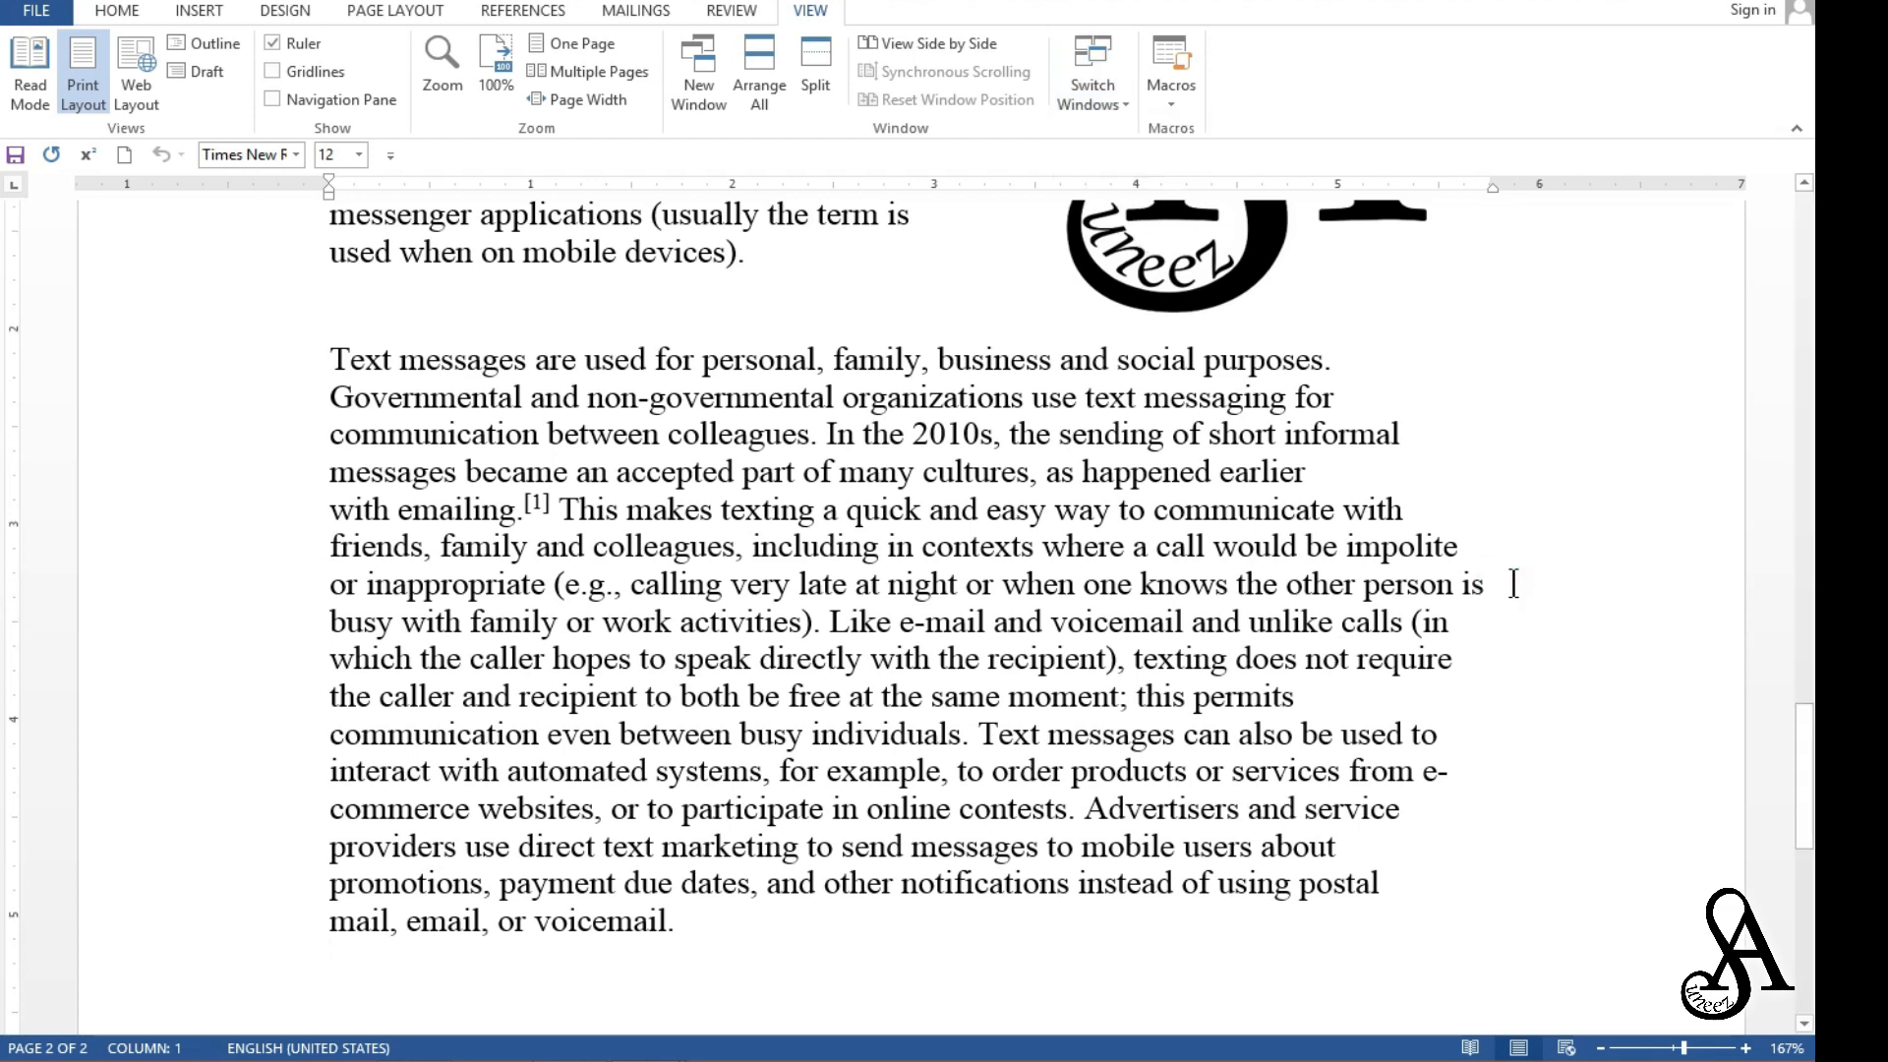
Duplicate the logo picture beside the first paragraph on page 2.
{"action": "scroll", "coordinate": [1282, 717], "scroll_direction": "up", "scroll_amount": 6}
{"action": "left_click", "coordinate": [1281, 718]}
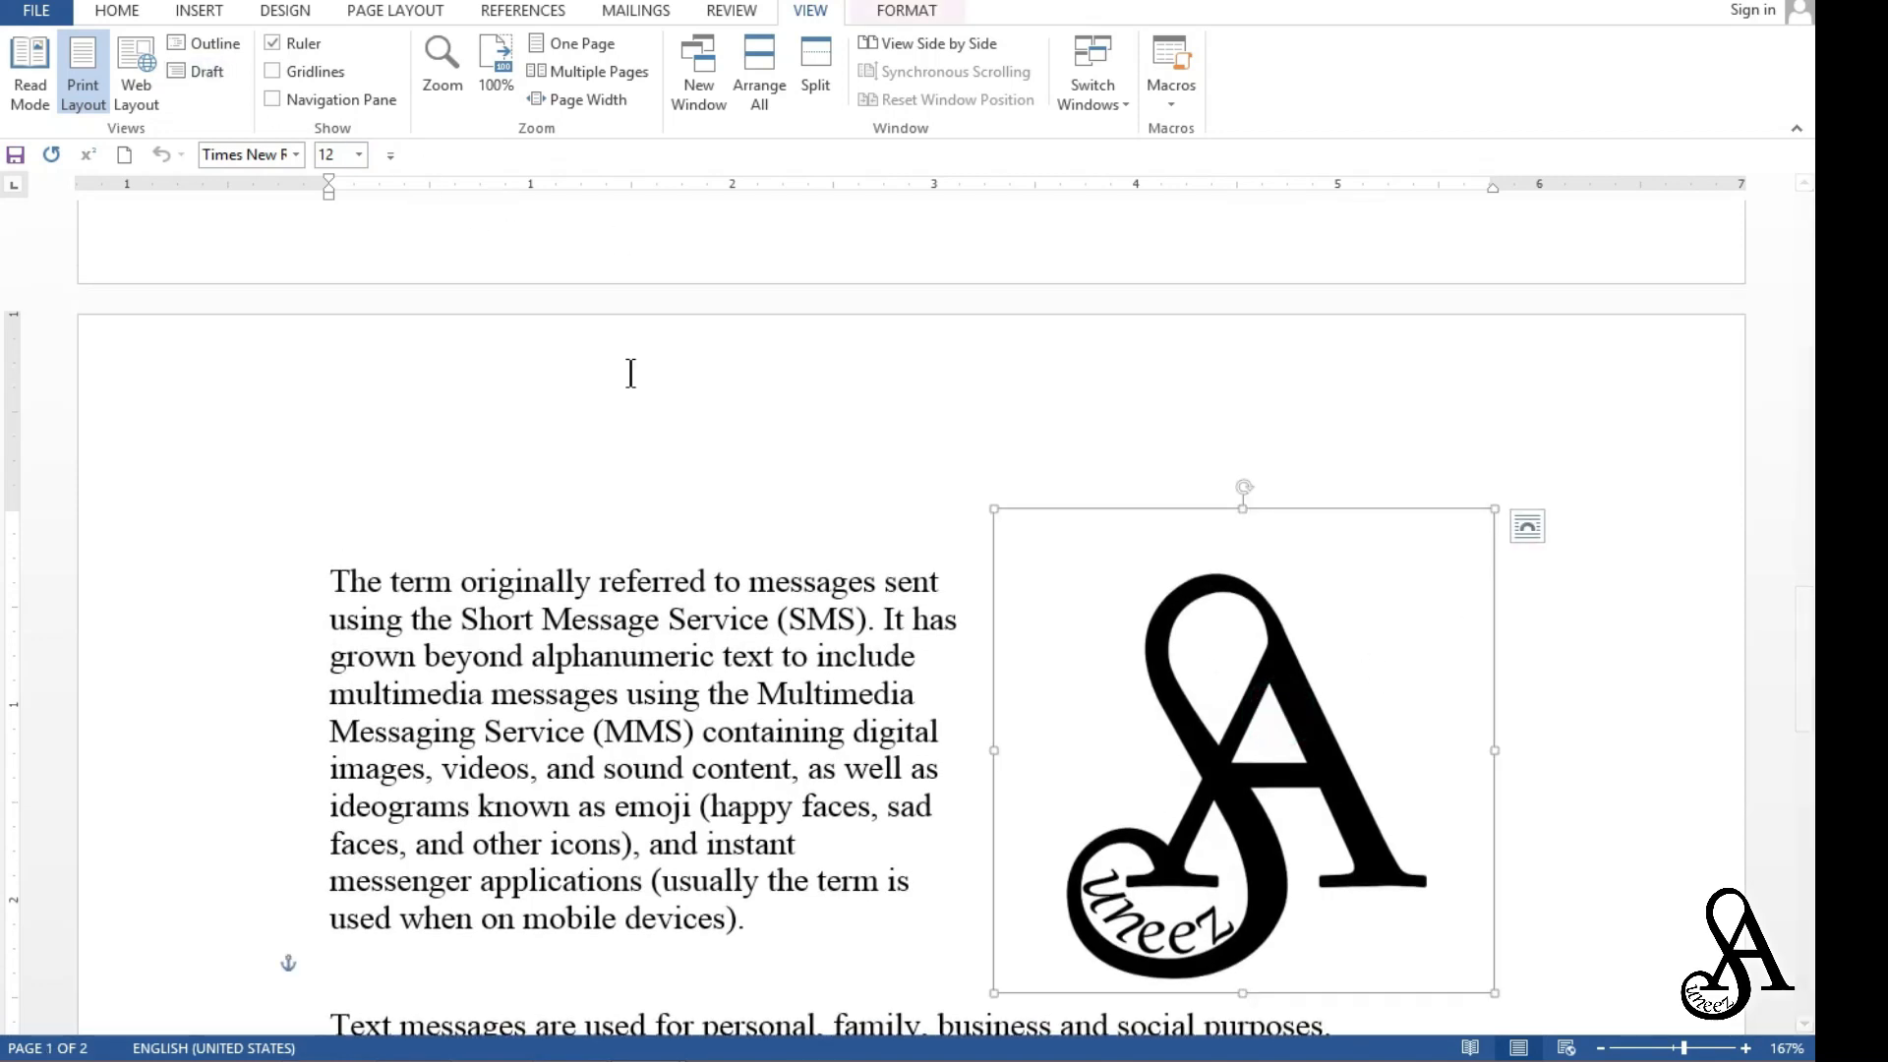
{"action": "key", "text": "Escape"}
{"action": "left_click", "coordinate": [1288, 635]}
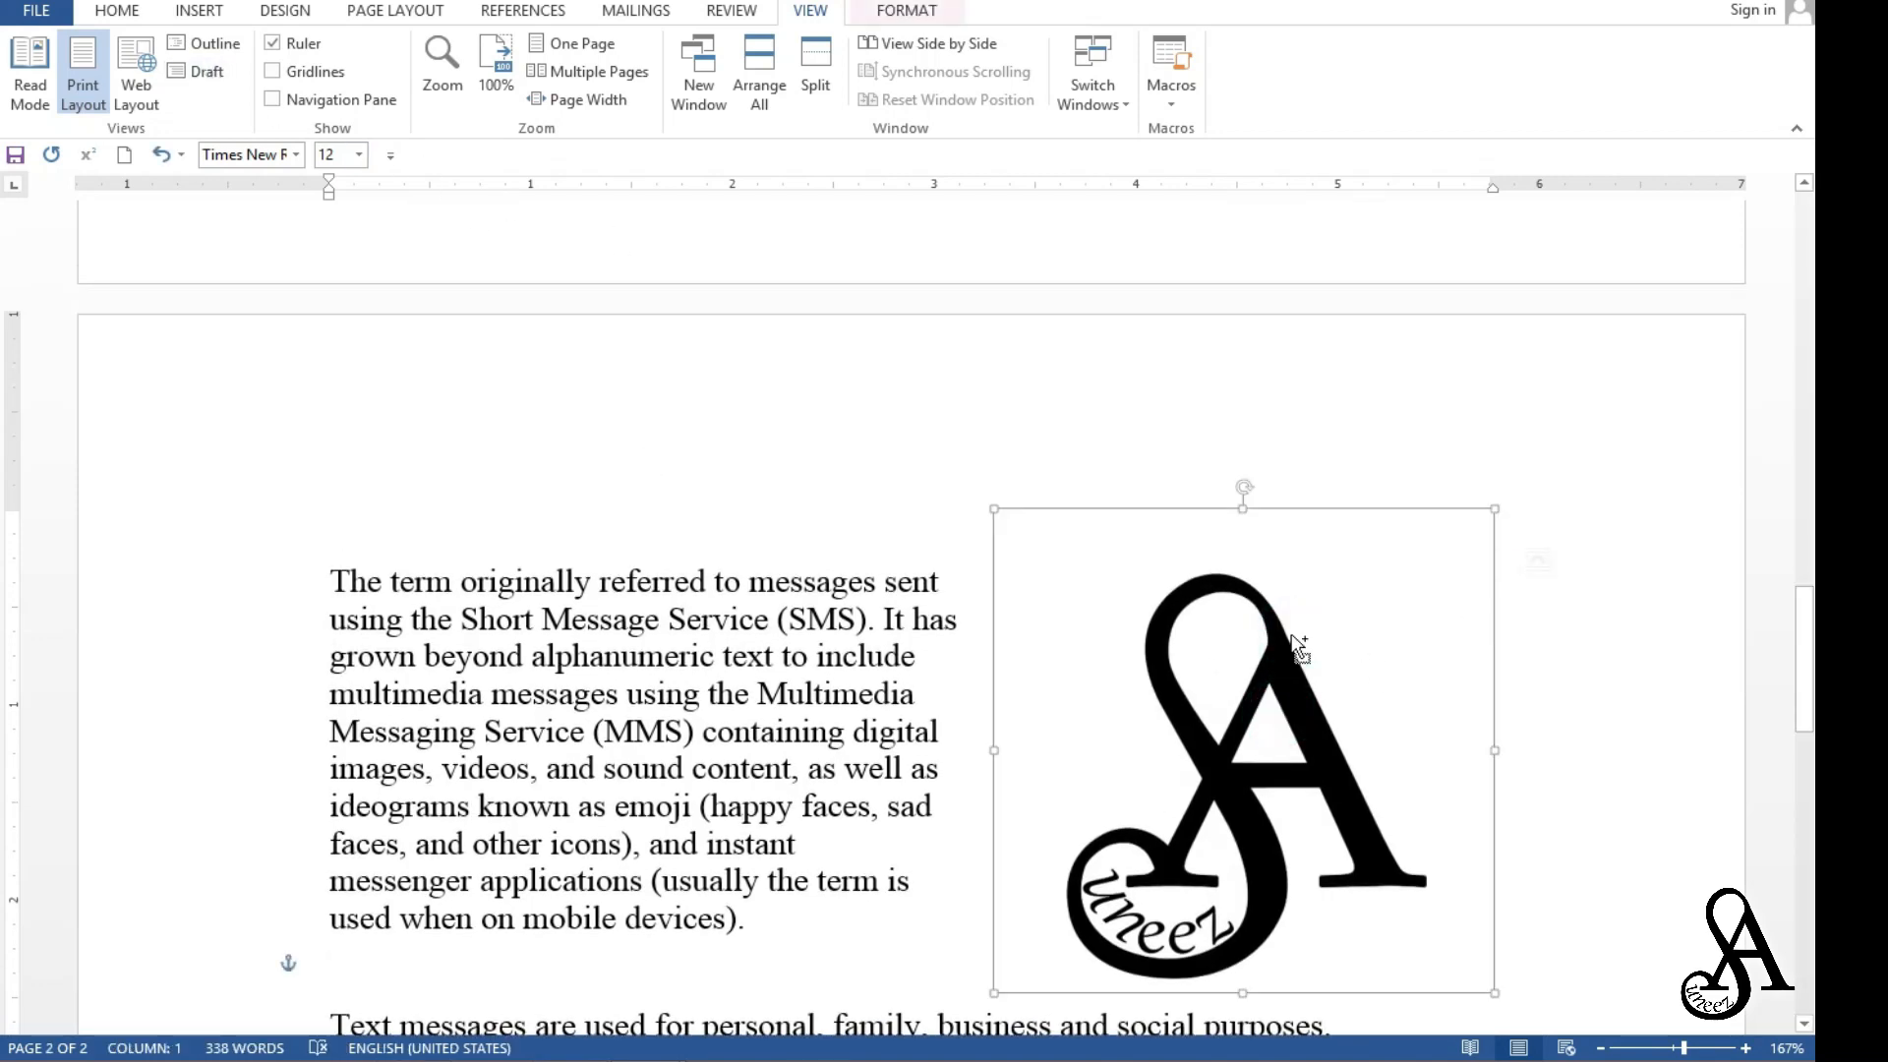
{"action": "left_click_drag", "start_coordinate": [1296, 645], "coordinate": [1290, 638]}
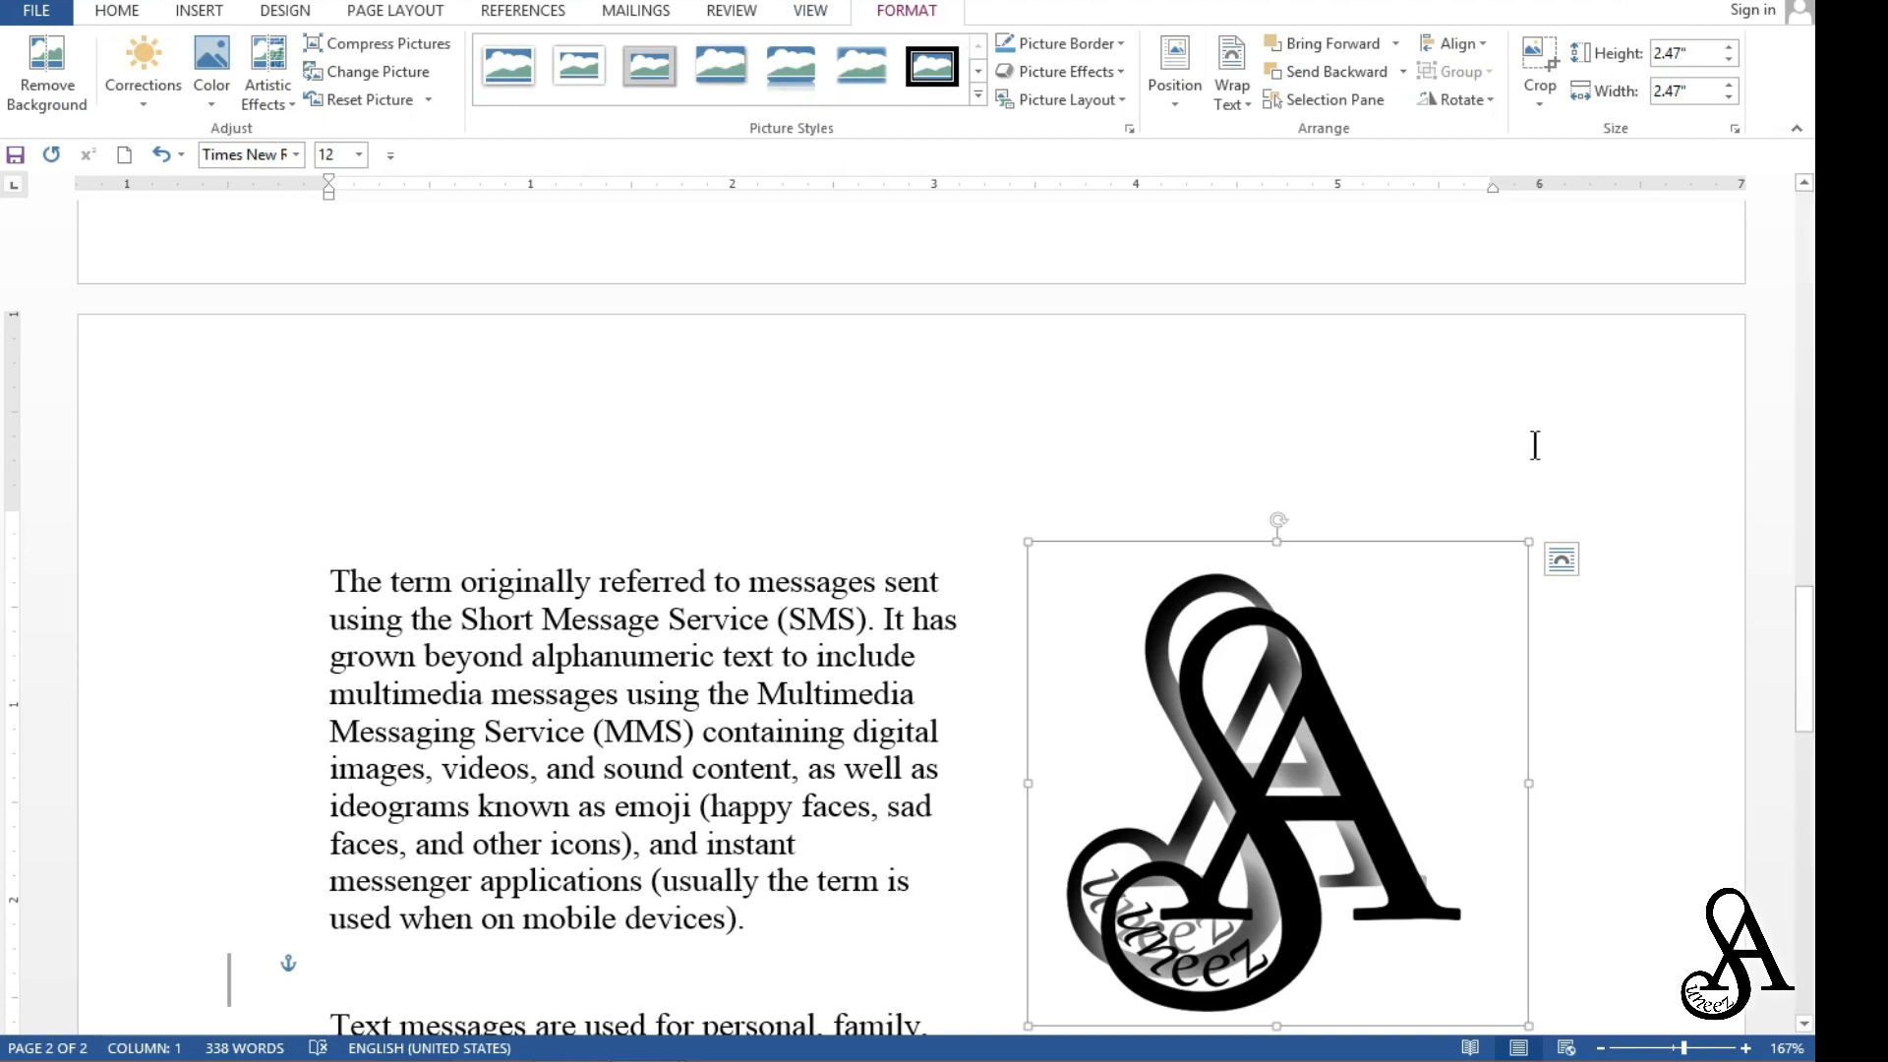
Move the duplicated logo down beside the lower part of the paragraph starting "Text messages are used for personal".
{"action": "scroll", "coordinate": [1522, 453], "scroll_direction": "down", "scroll_amount": 3}
{"action": "left_click", "coordinate": [1317, 500]}
{"action": "left_click_drag", "start_coordinate": [1318, 500], "coordinate": [1299, 1022]}
{"action": "scroll", "coordinate": [1353, 924], "scroll_direction": "down", "scroll_amount": 5}
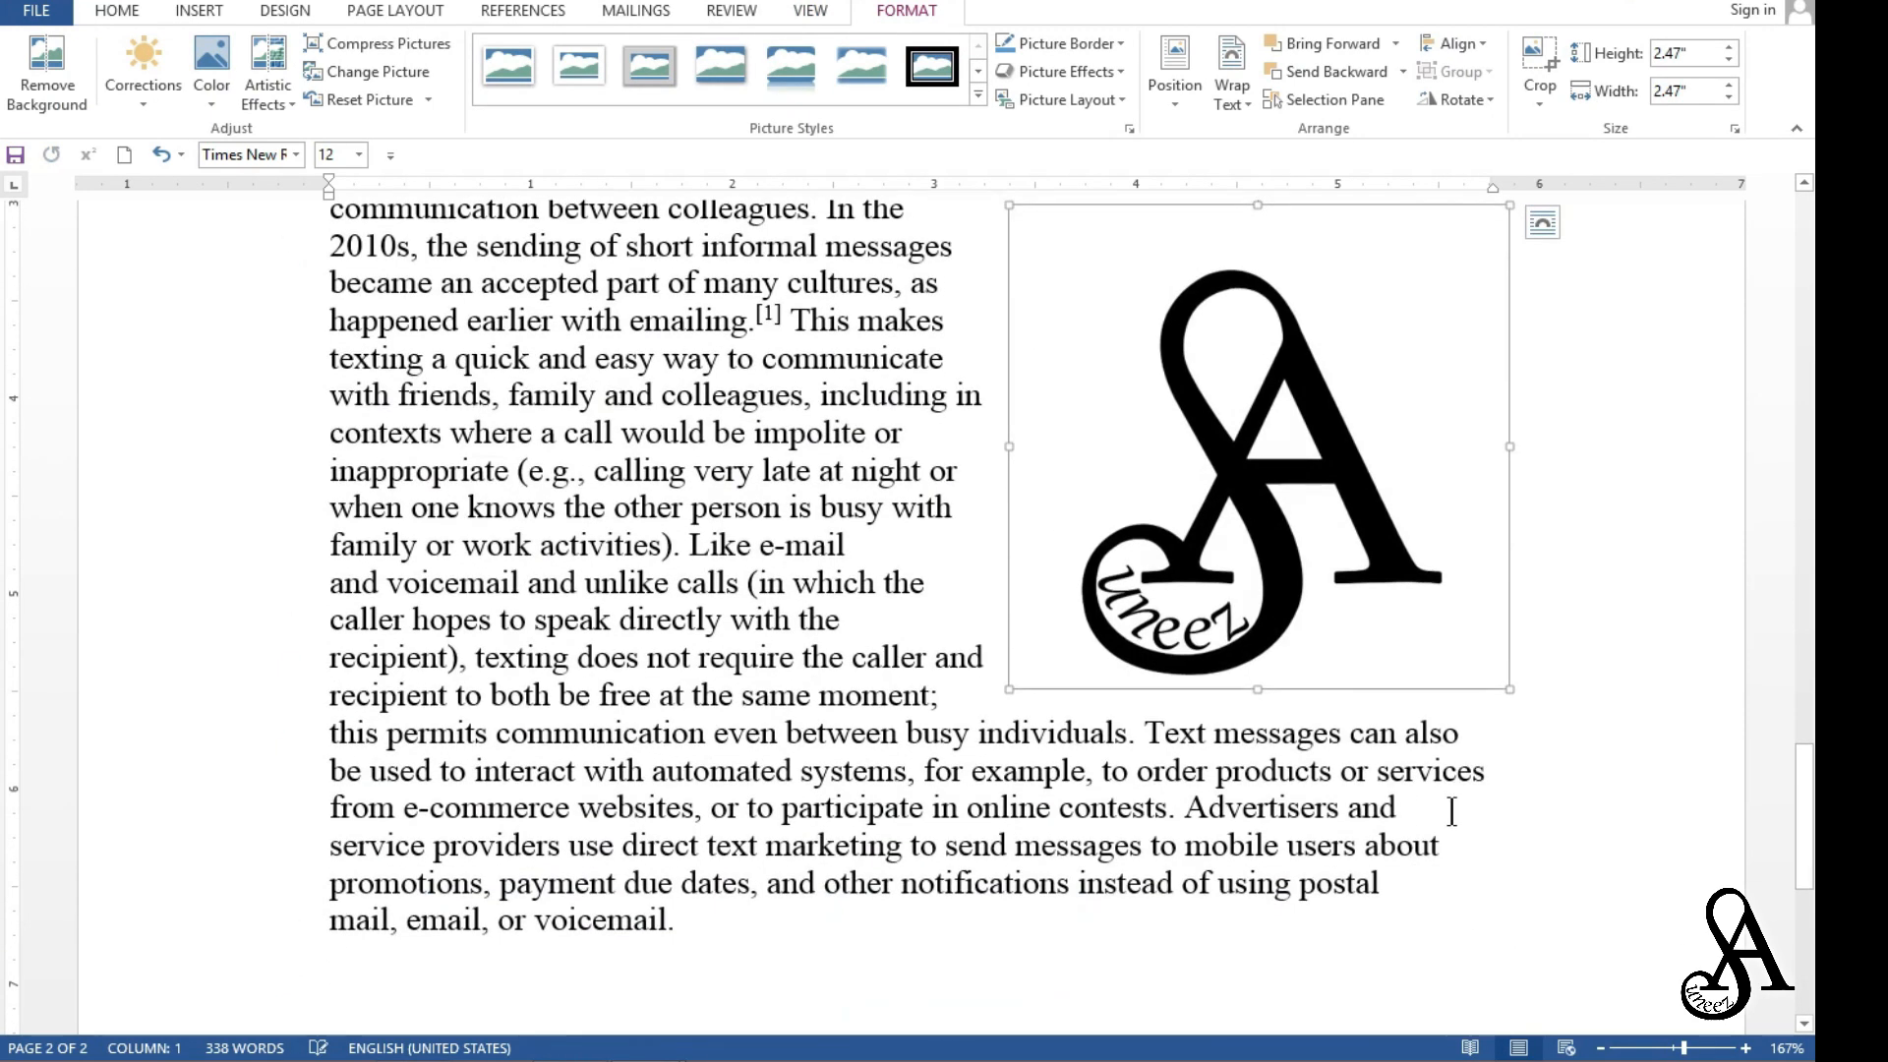
{"action": "left_click_drag", "start_coordinate": [1275, 505], "coordinate": [1274, 700]}
{"action": "scroll", "coordinate": [1275, 700], "scroll_direction": "up", "scroll_amount": 9}
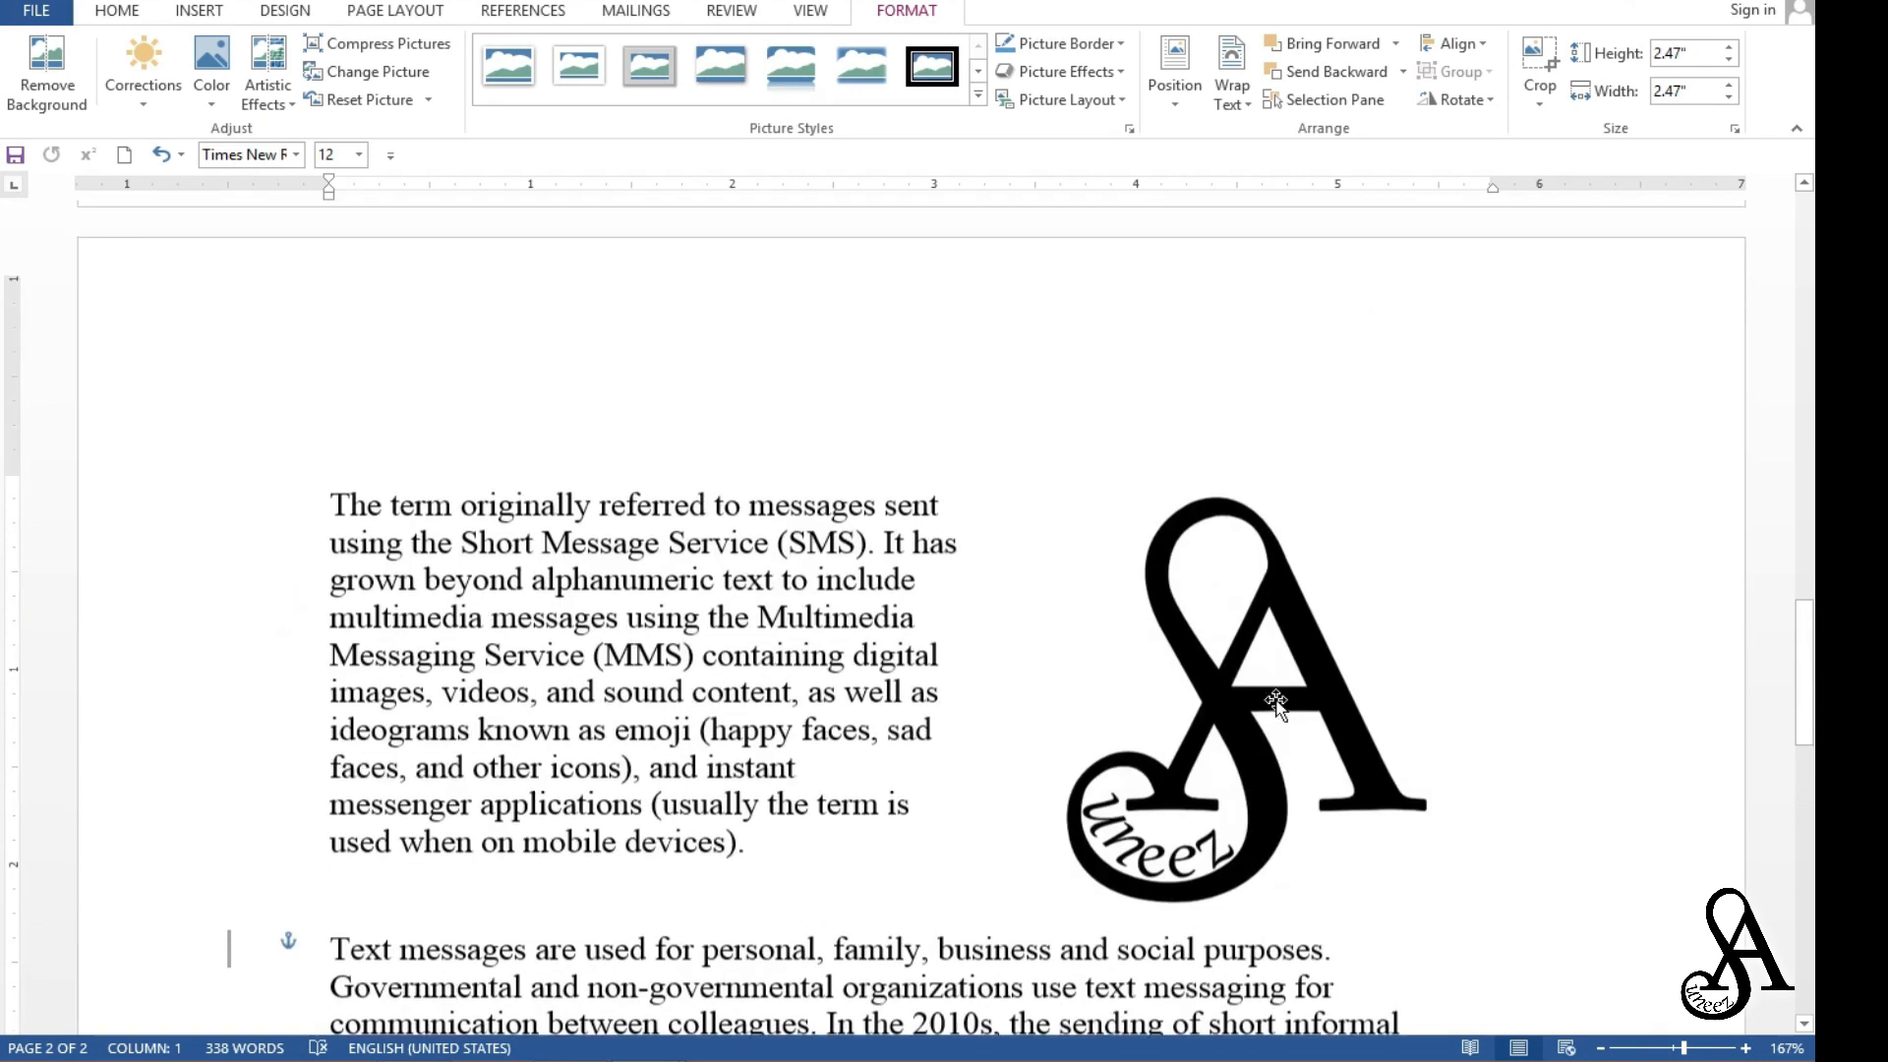
Display multiple pages in the second window, and switch to Txt msg:1 to check the duplicated logo on page 2.
{"action": "left_click", "coordinate": [810, 10]}
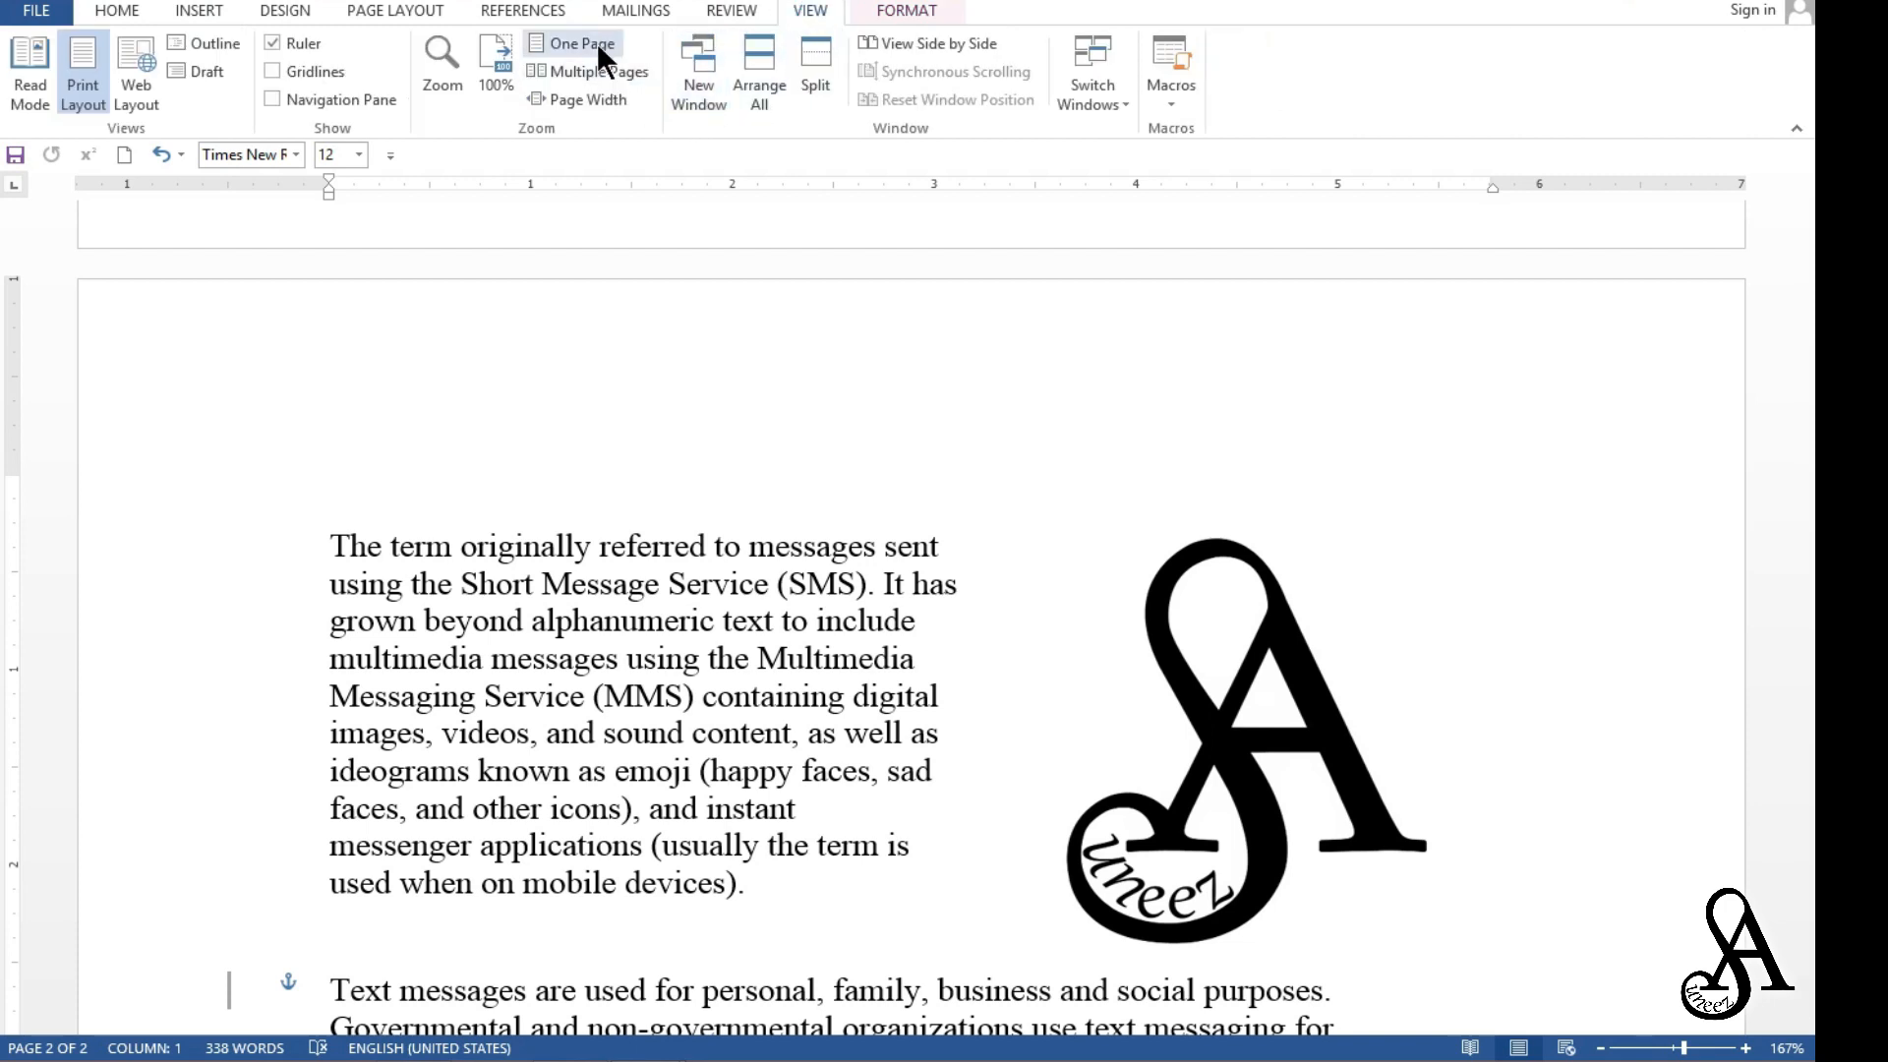
{"action": "left_click", "coordinate": [616, 69]}
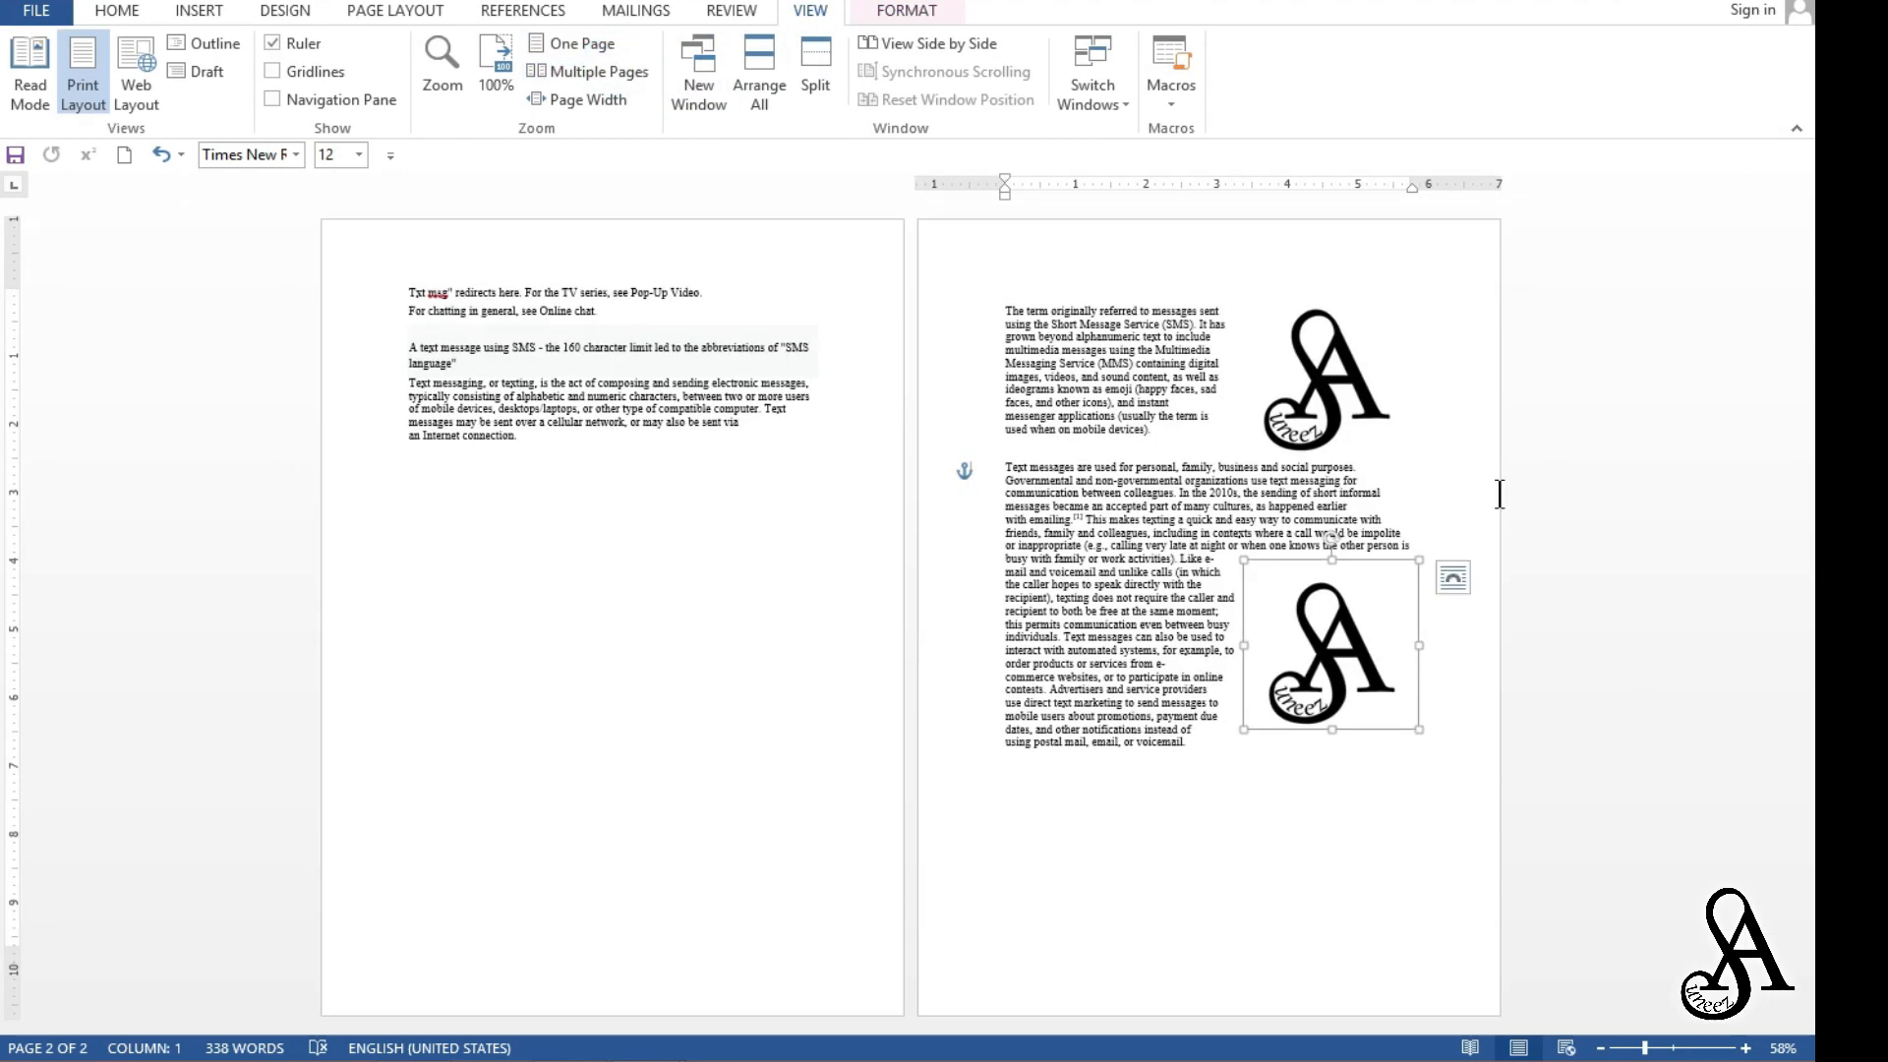
{"action": "left_click", "coordinate": [1121, 96]}
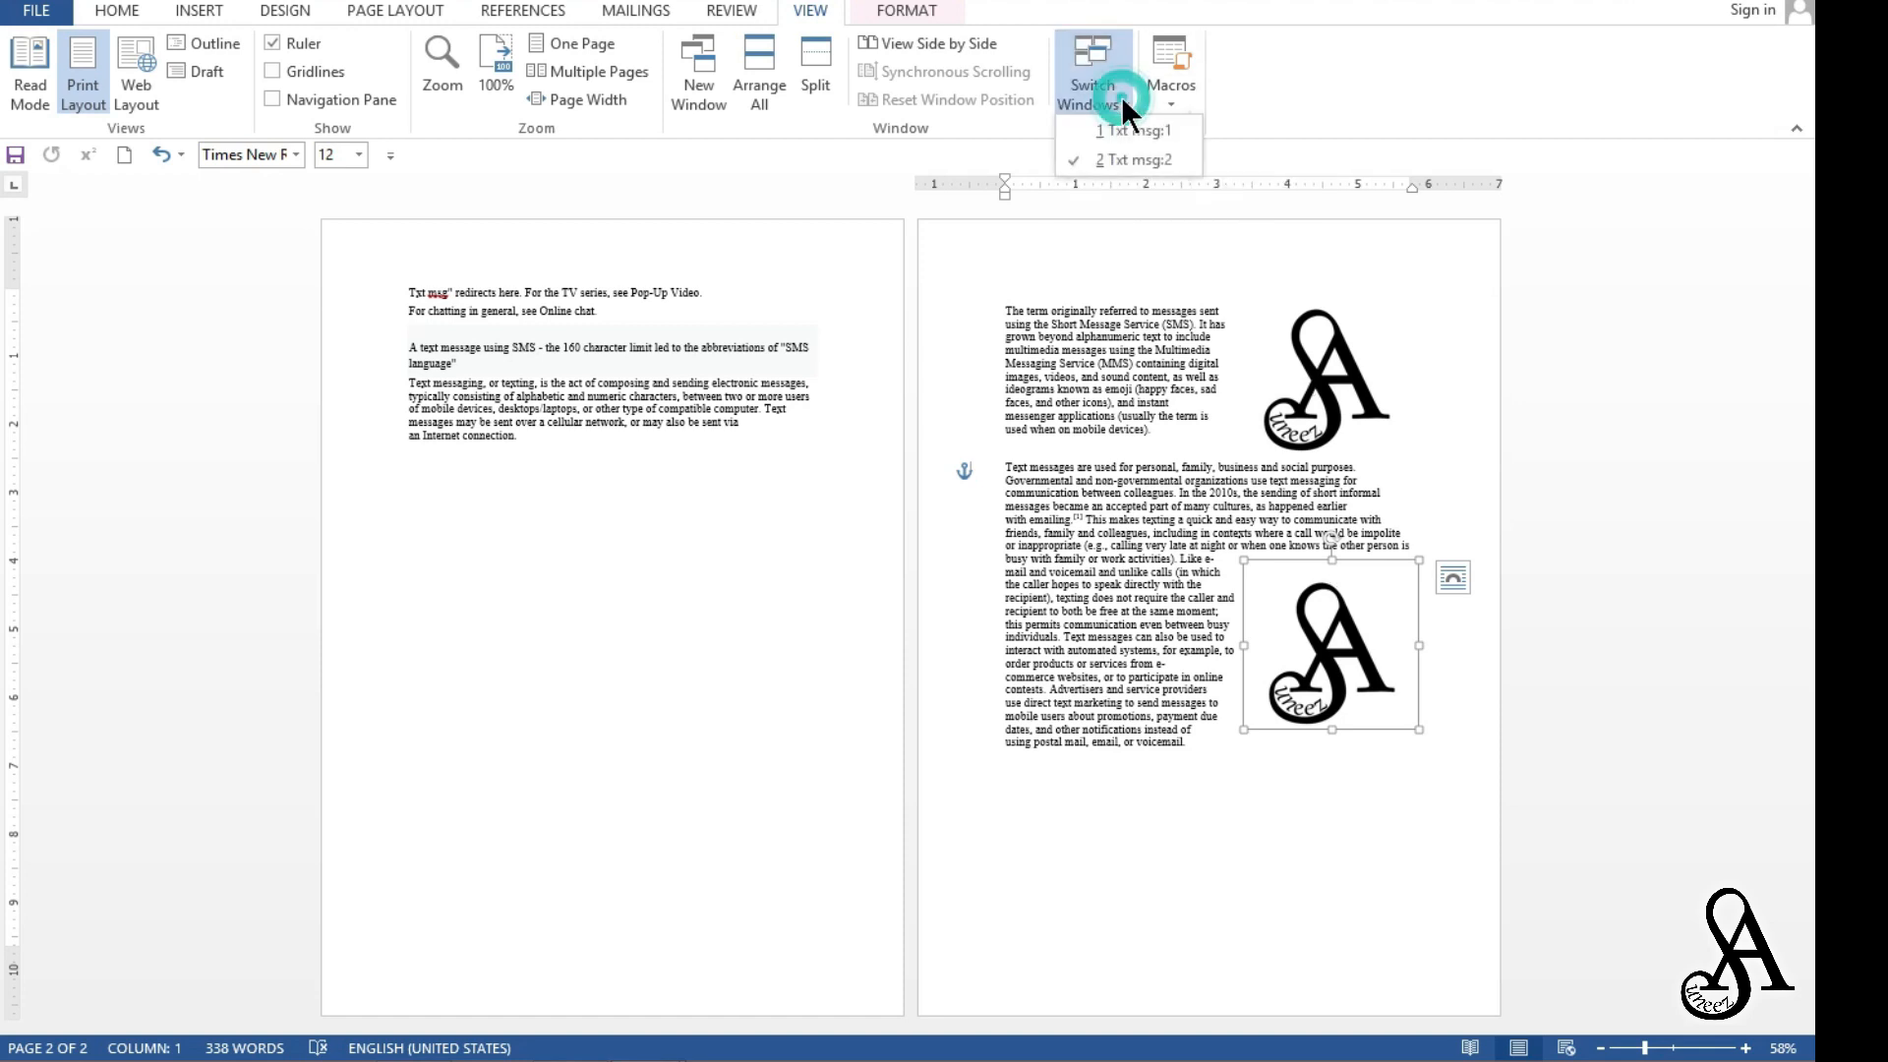
{"action": "left_click", "coordinate": [1151, 121]}
{"action": "scroll", "coordinate": [1221, 315], "scroll_direction": "down", "scroll_amount": 10}
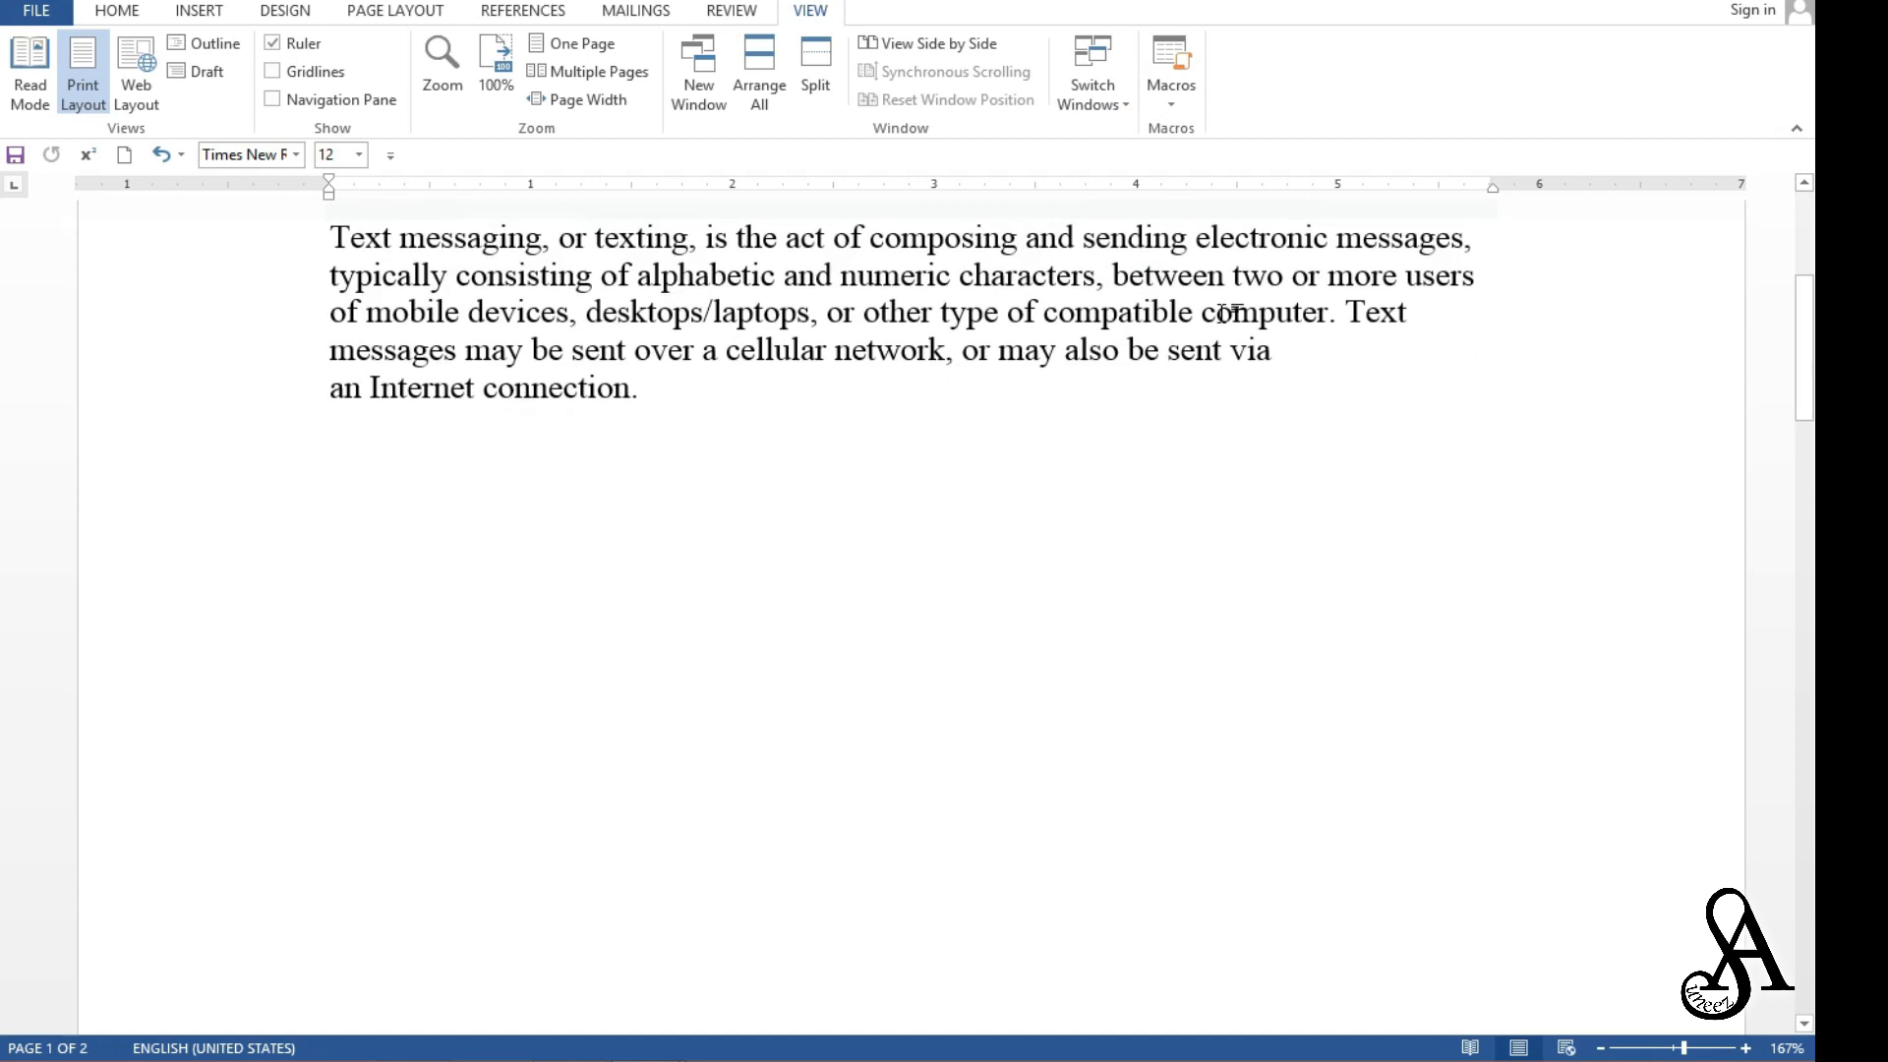
{"action": "scroll", "coordinate": [1222, 314], "scroll_direction": "down", "scroll_amount": 5}
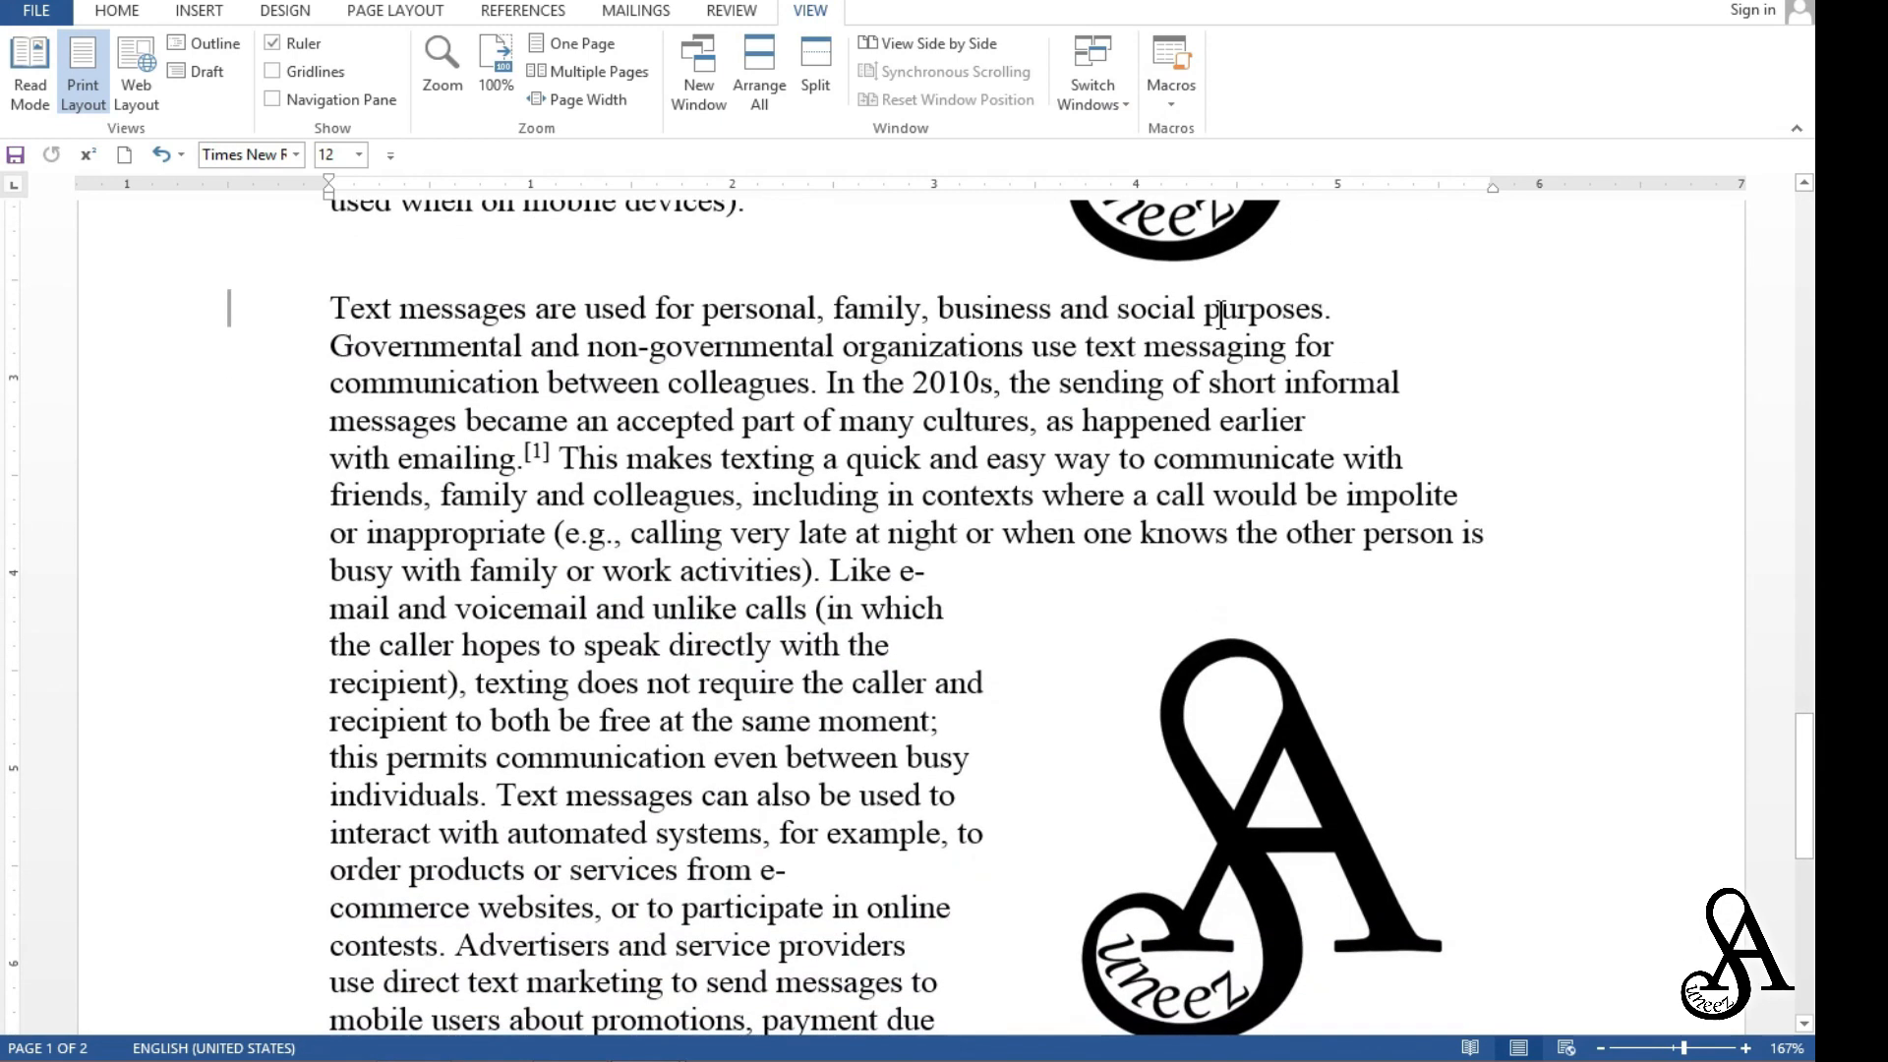
Fit one page in the Txt msg:1 window, and switch to Txt msg:2 and back to compare them.
{"action": "left_click", "coordinate": [597, 44]}
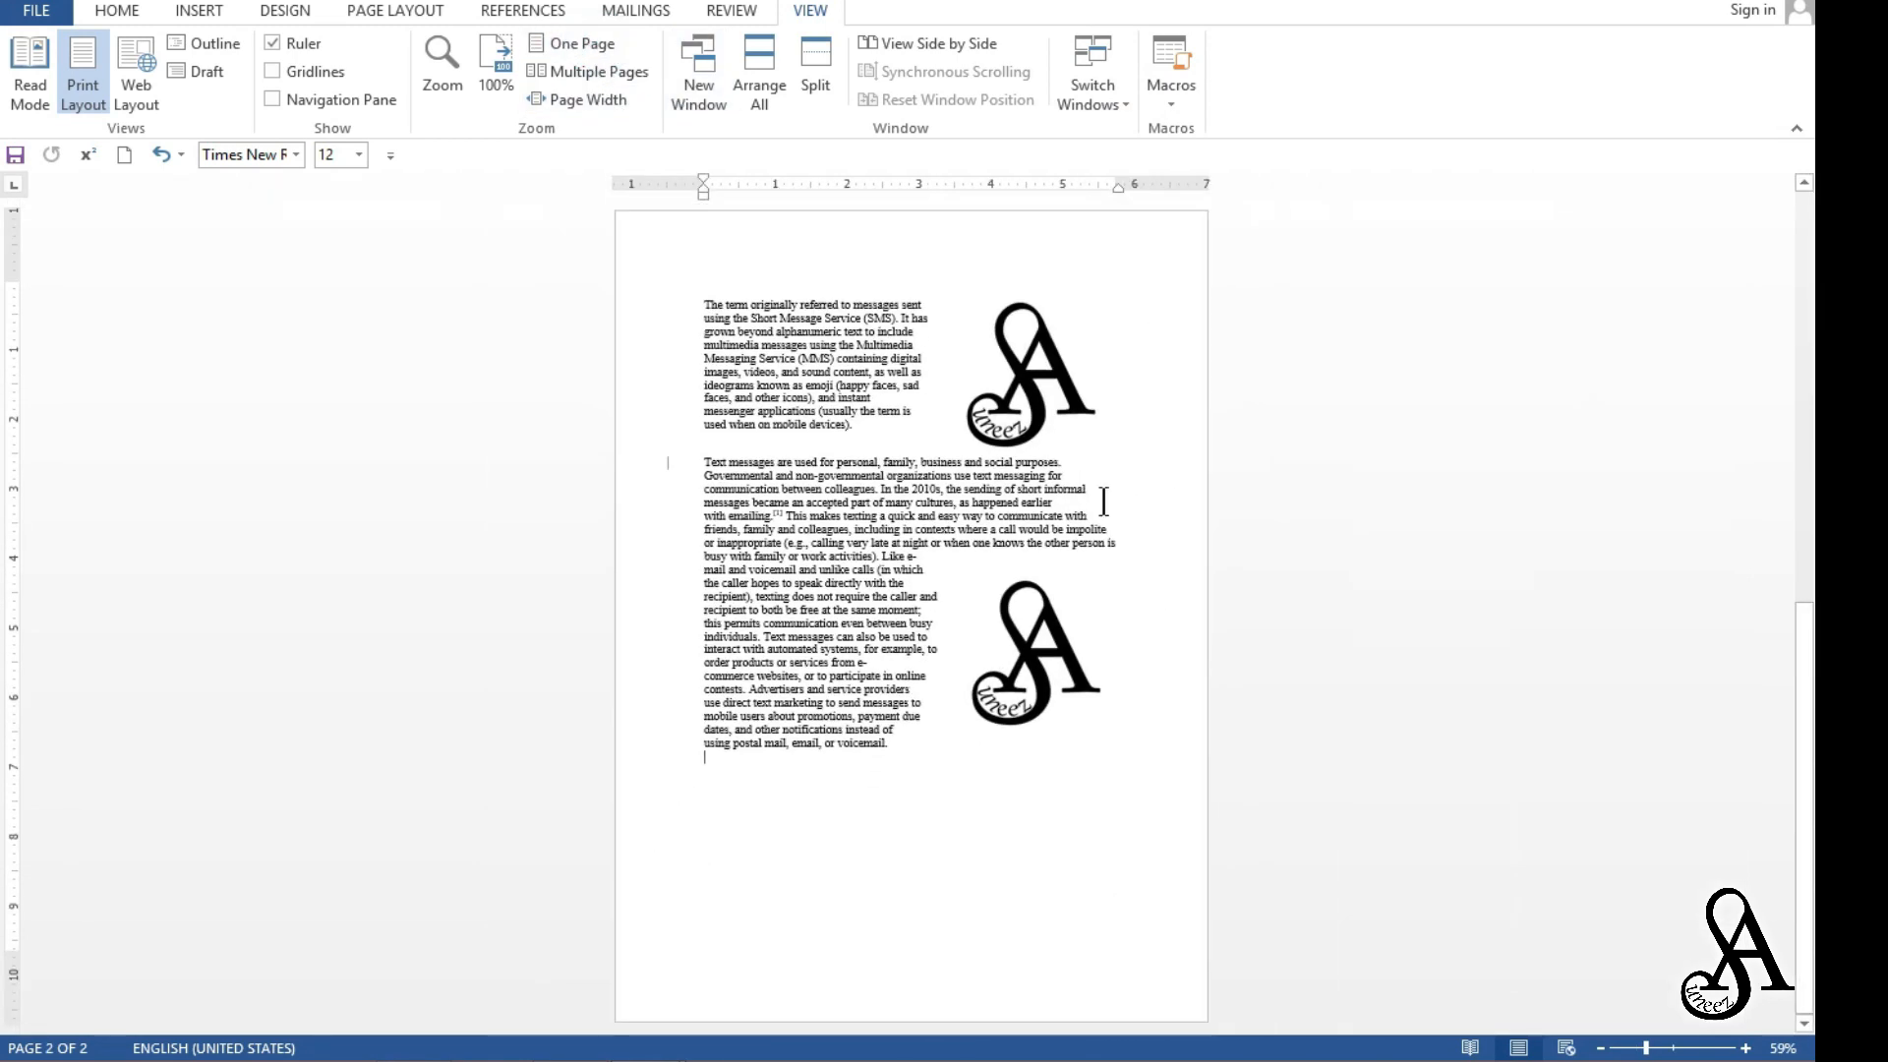
{"action": "left_click", "coordinate": [1117, 93]}
{"action": "left_click", "coordinate": [1121, 160]}
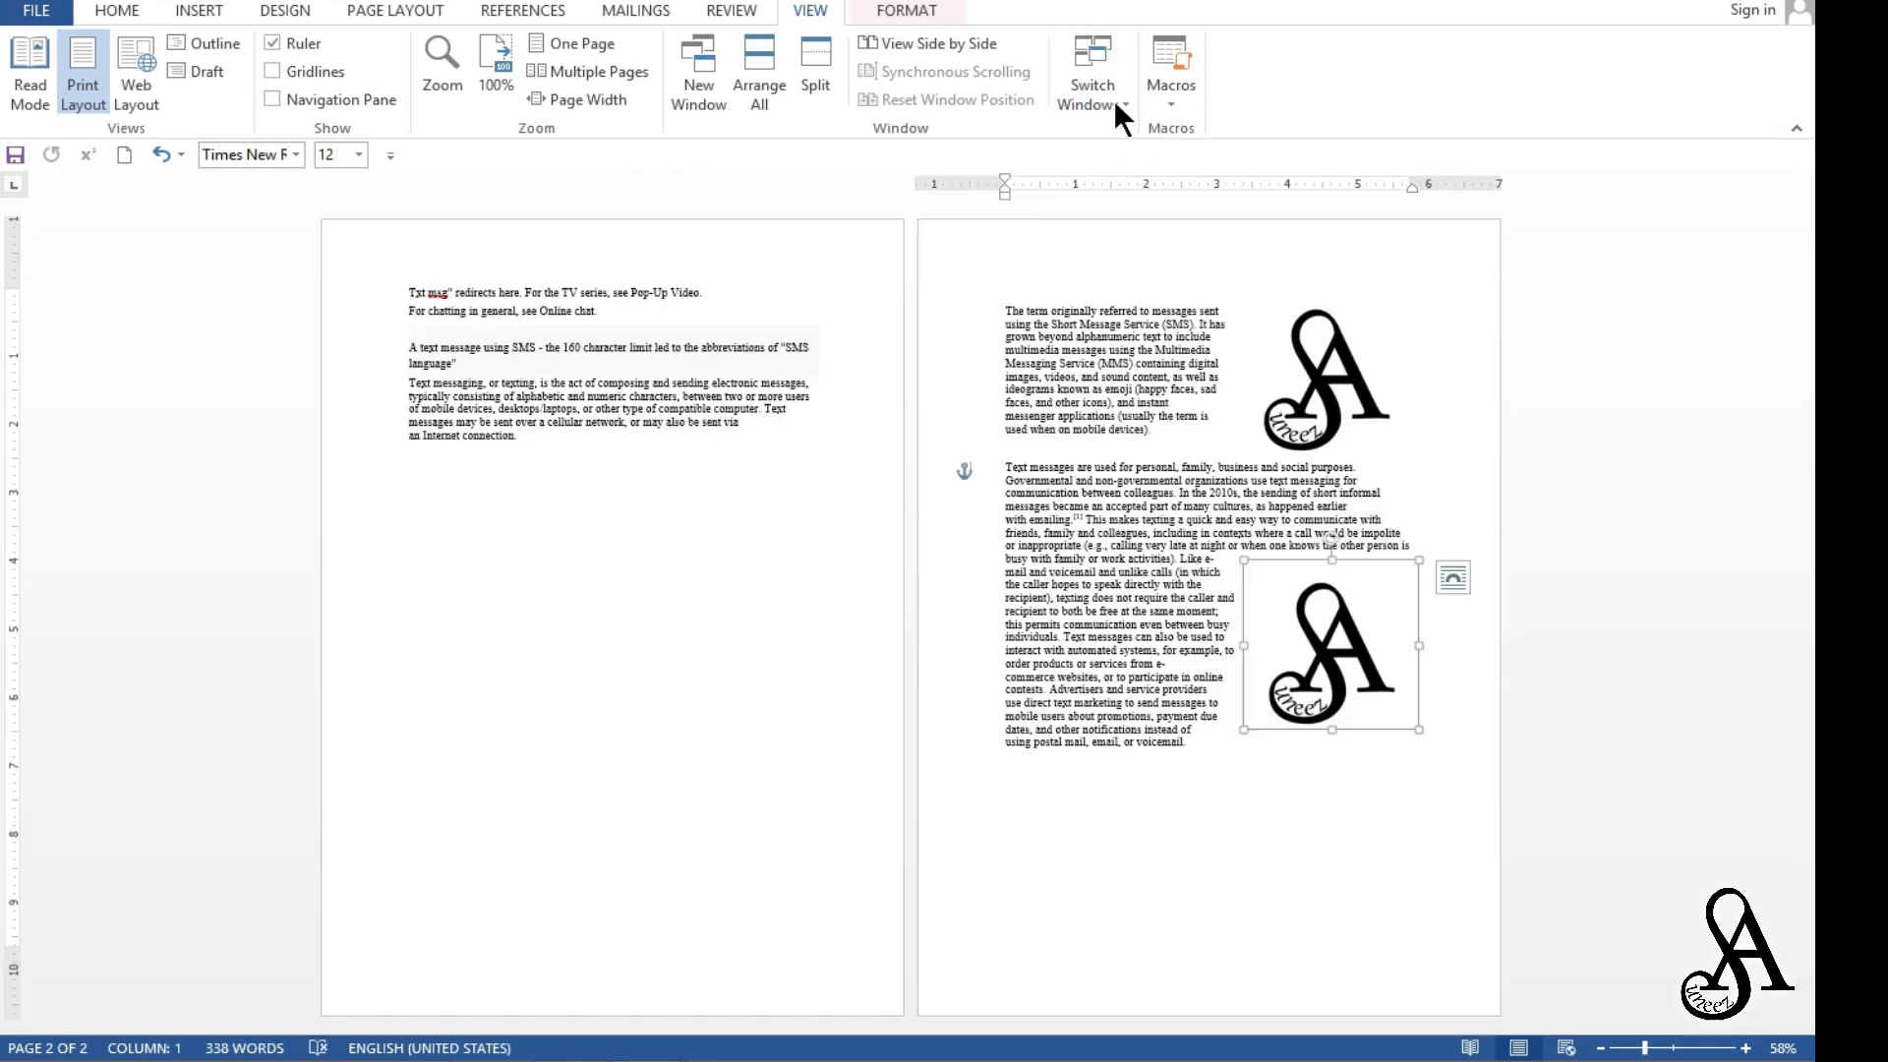
{"action": "left_click", "coordinate": [1118, 98]}
{"action": "left_click", "coordinate": [1121, 128]}
View the document's macros and the available "Macros in" locations, and leave the Macros dialog without changes.
{"action": "left_click", "coordinate": [1176, 108]}
{"action": "left_click", "coordinate": [1233, 128]}
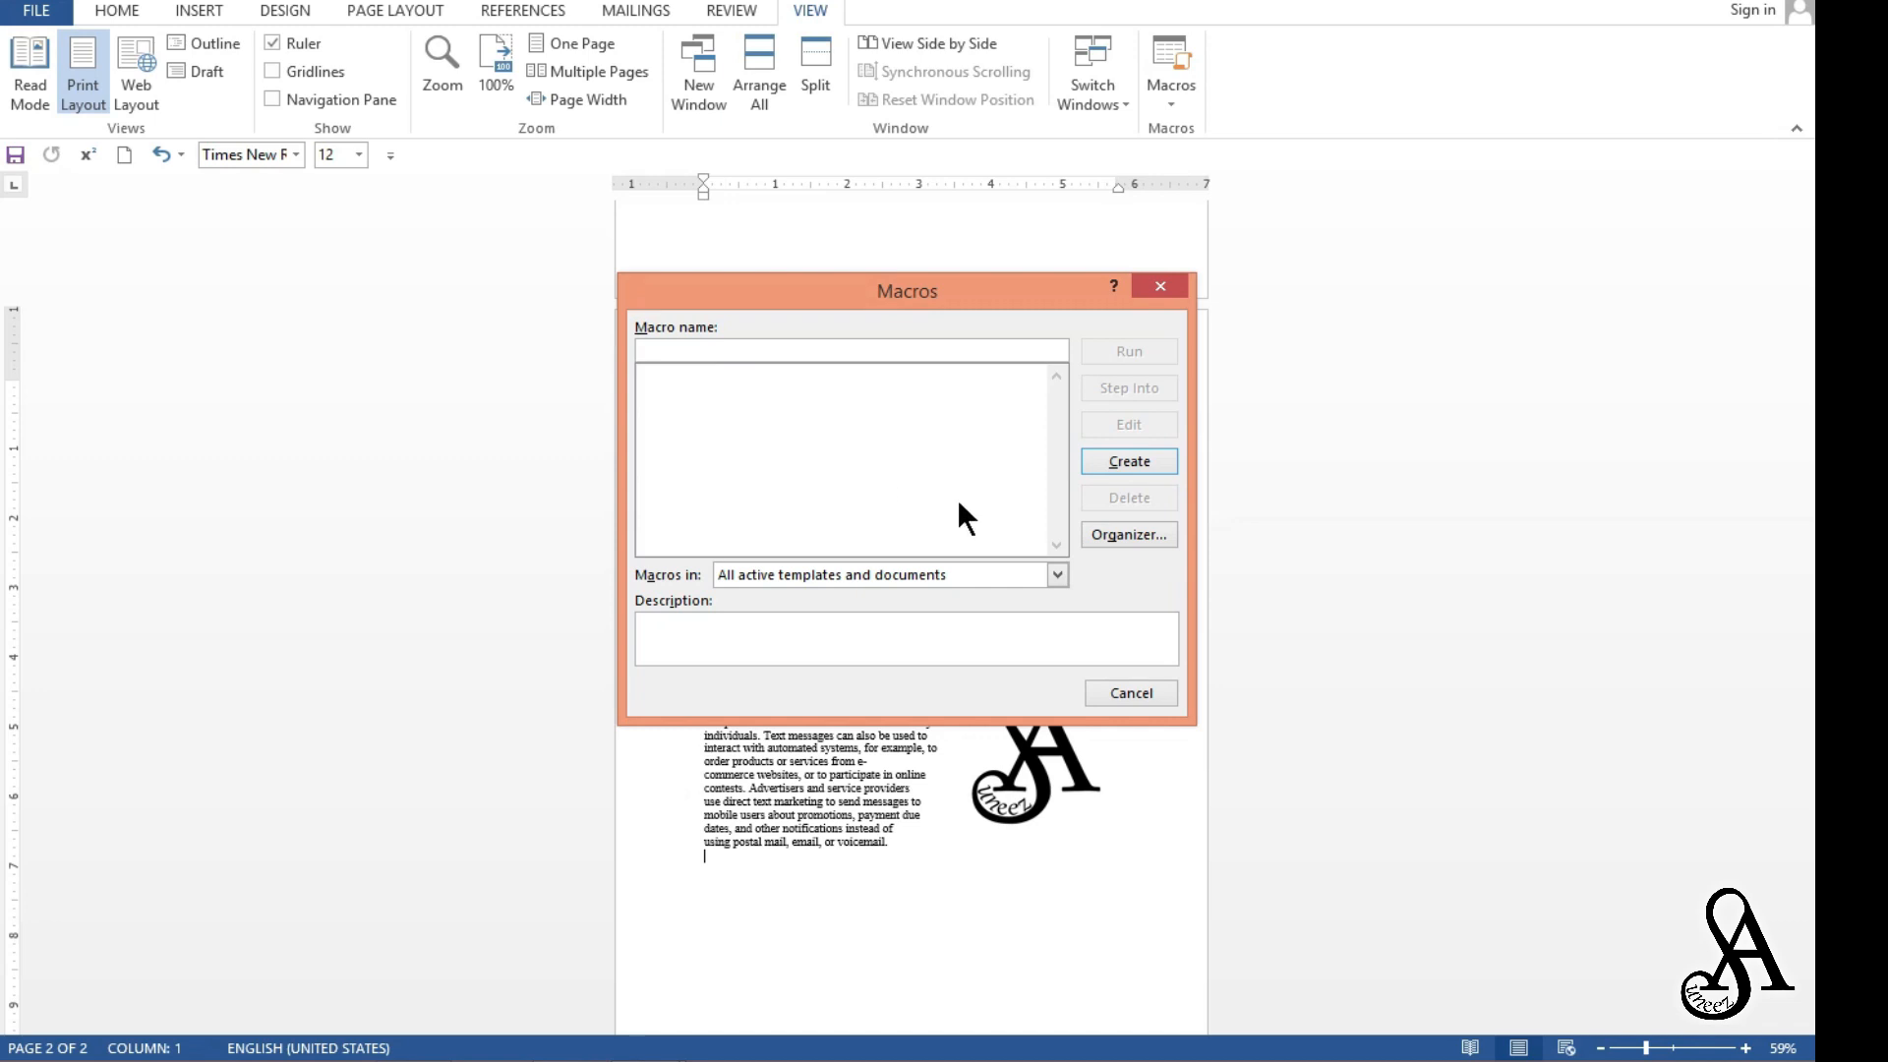
{"action": "left_click", "coordinate": [1058, 573]}
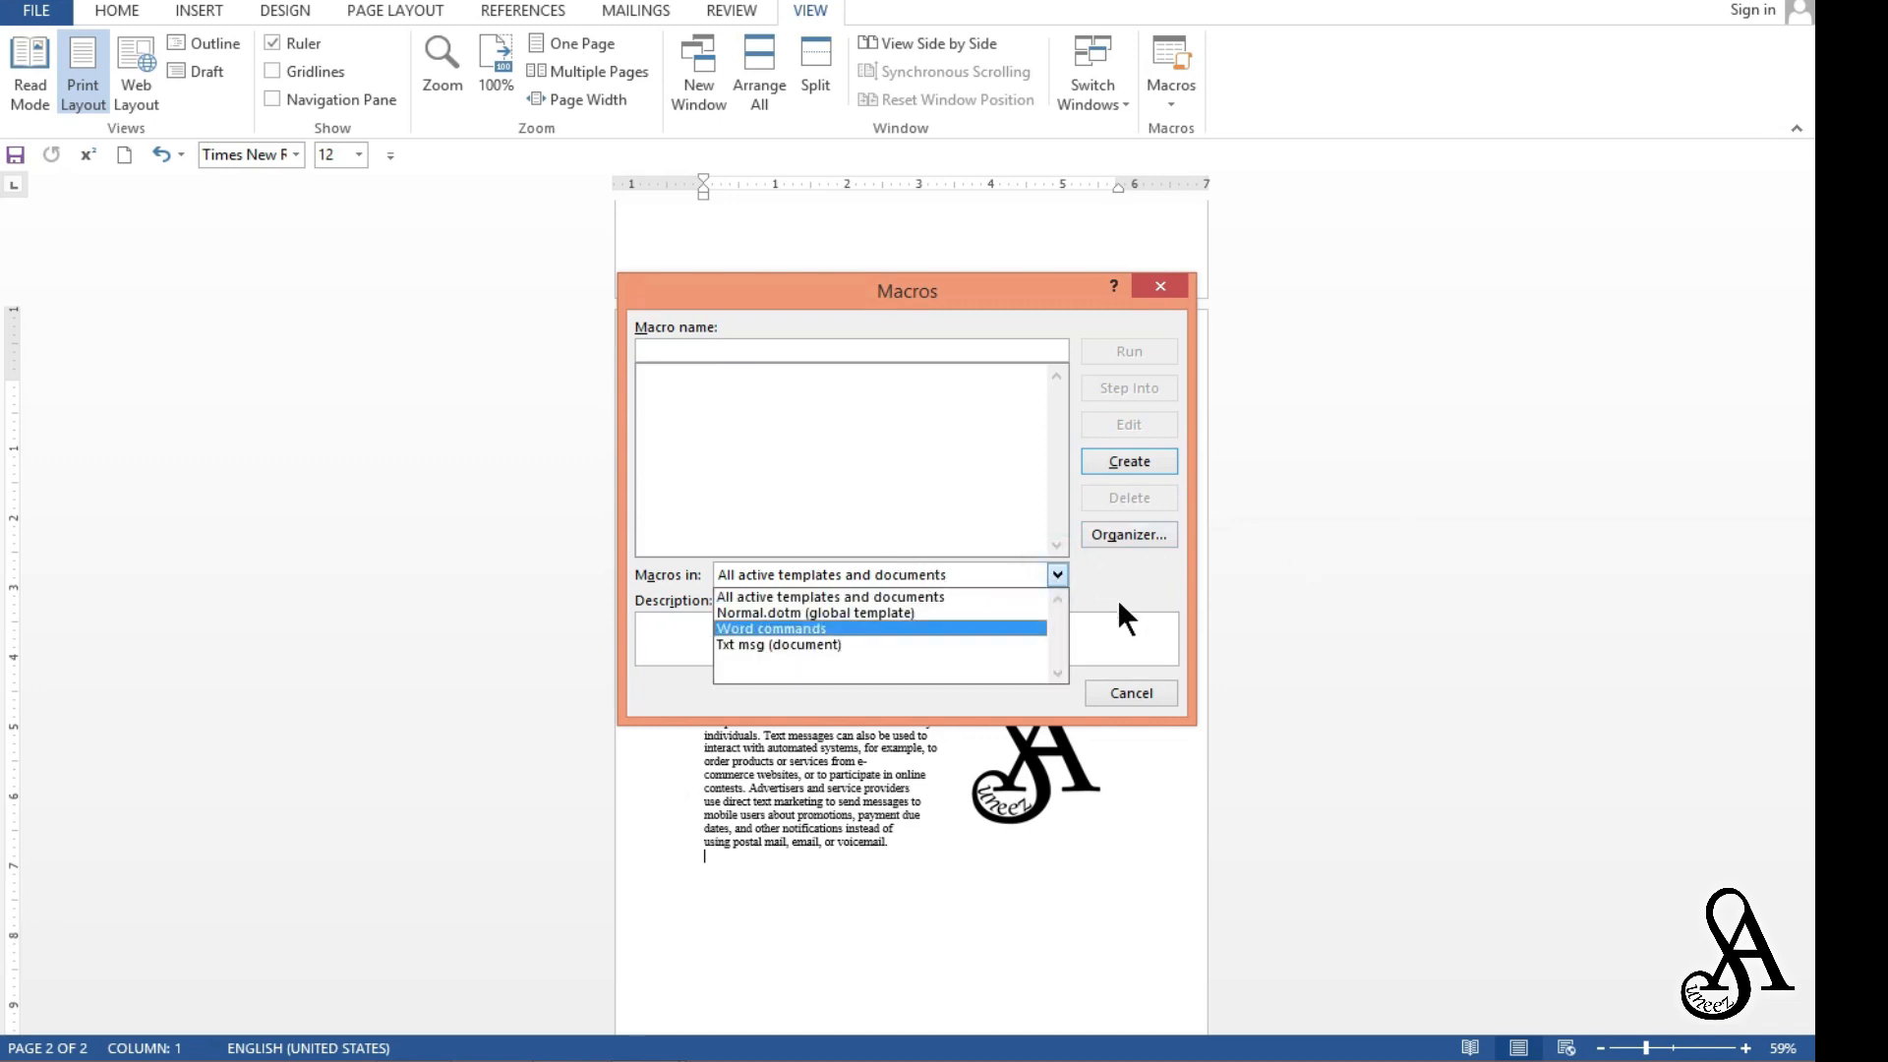
{"action": "left_click", "coordinate": [1175, 689]}
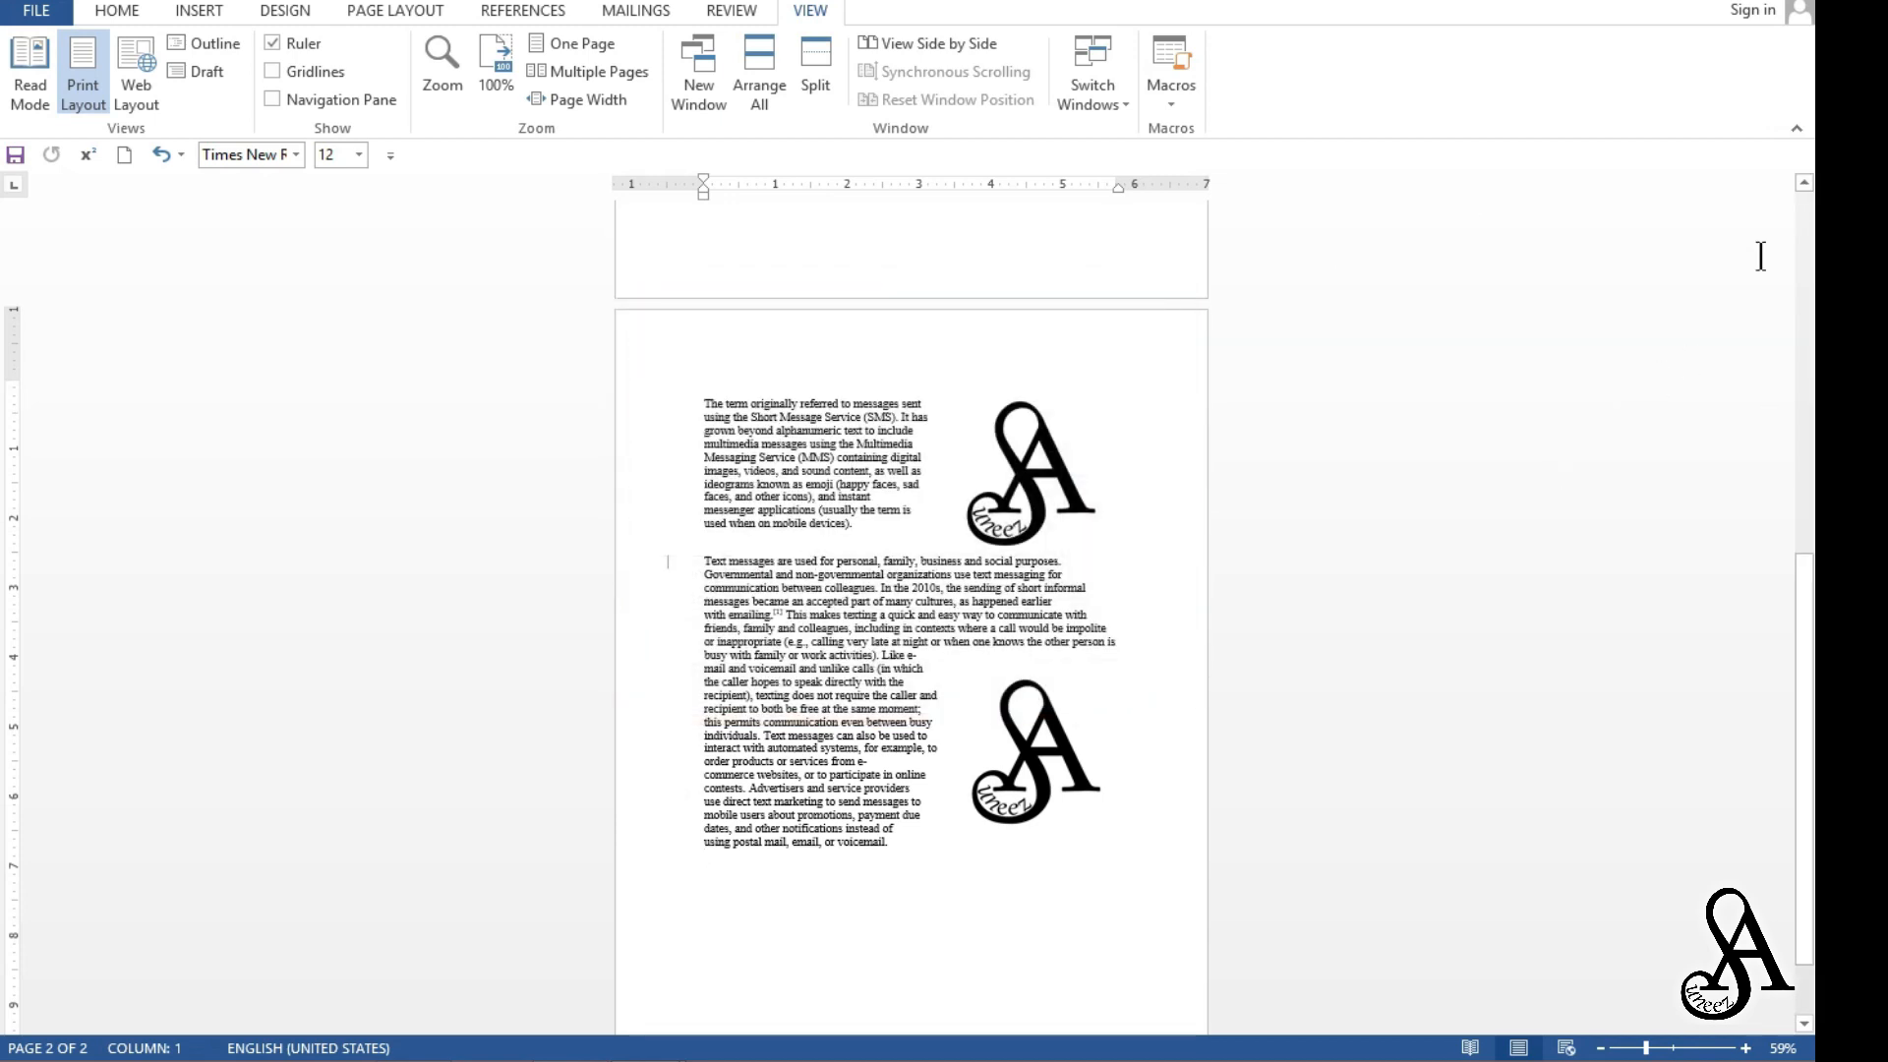